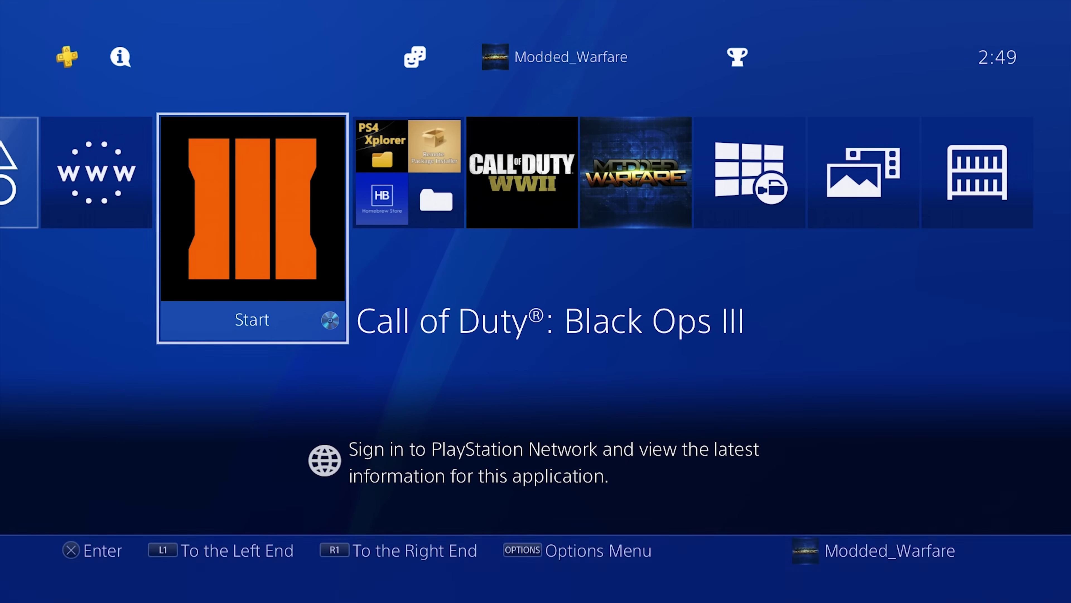
pyautogui.press('Right')
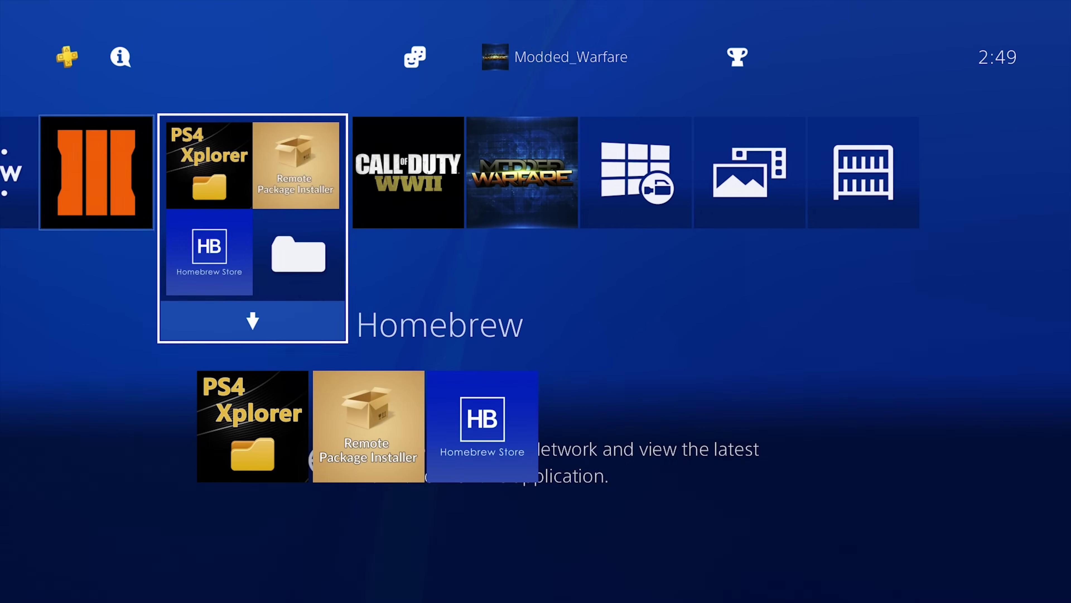
pyautogui.press('Left')
pyautogui.press('Right')
pyautogui.press('Right')
pyautogui.press('Right')
pyautogui.press('Up')
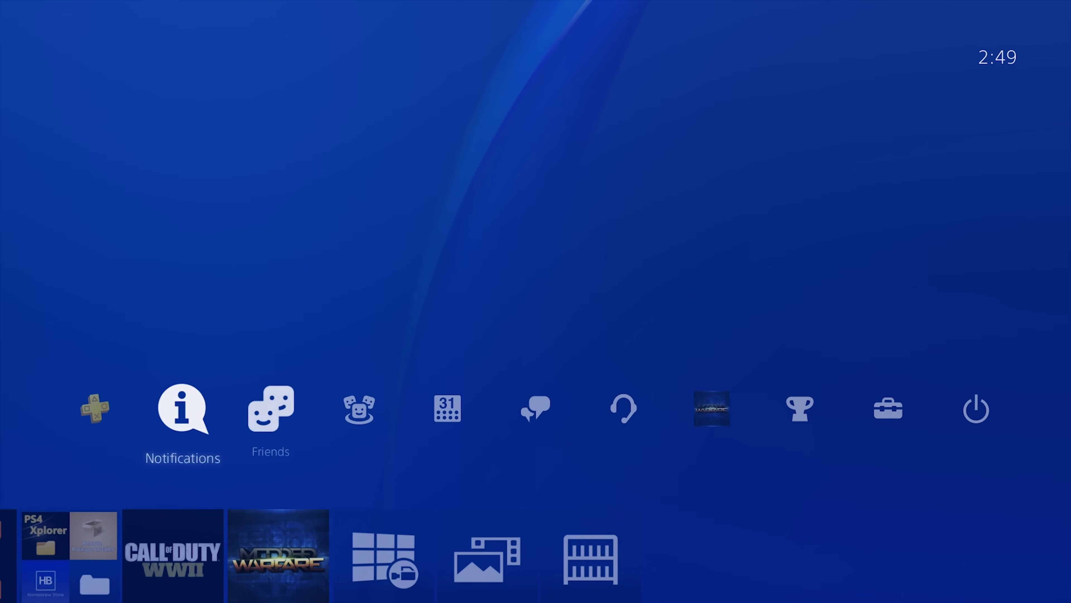
# Step: Try to check Call of Duty: Black Ops III for an update, and dismiss the server error
pyautogui.press('Down')
pyautogui.press('Left')
pyautogui.press('Menu')
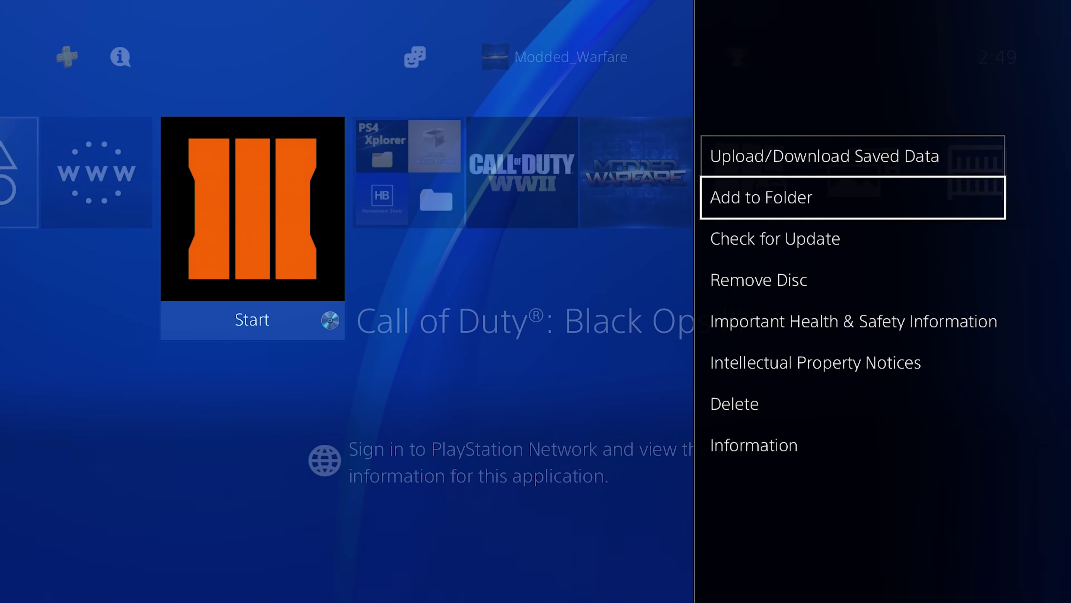
pyautogui.press('Down')
pyautogui.press('Return')
pyautogui.press('Down')
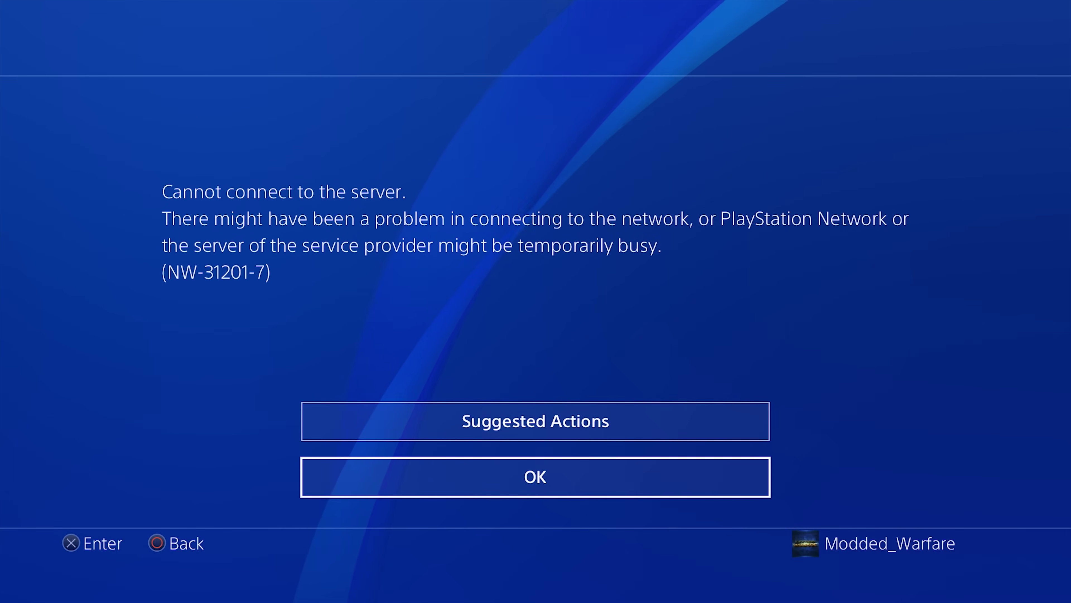
pyautogui.press('Return')
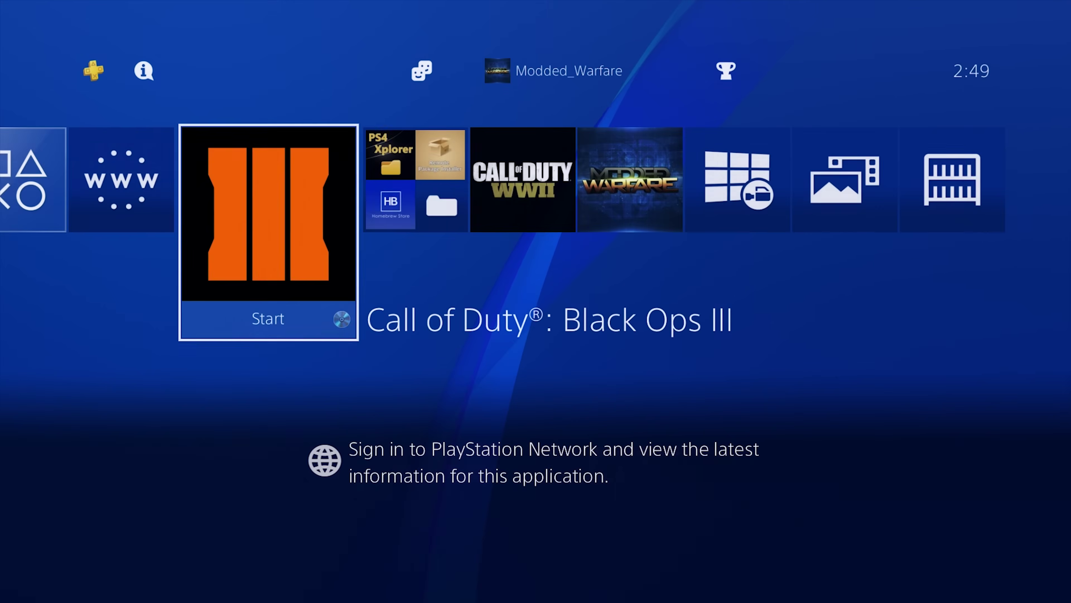
# Step: Open the console's Network settings
pyautogui.press('Up')
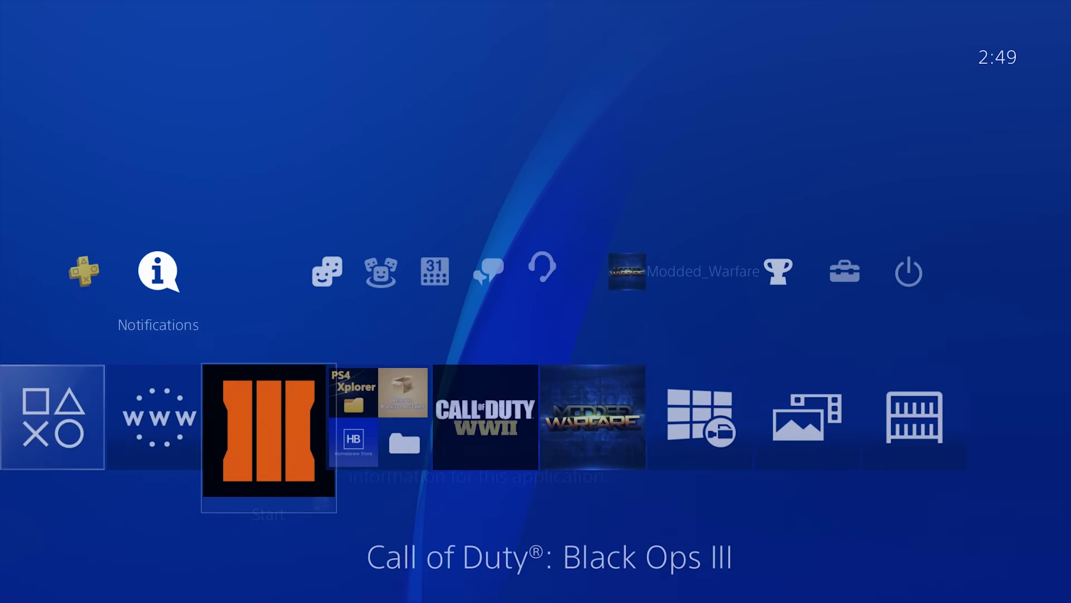
pyautogui.press('Right')
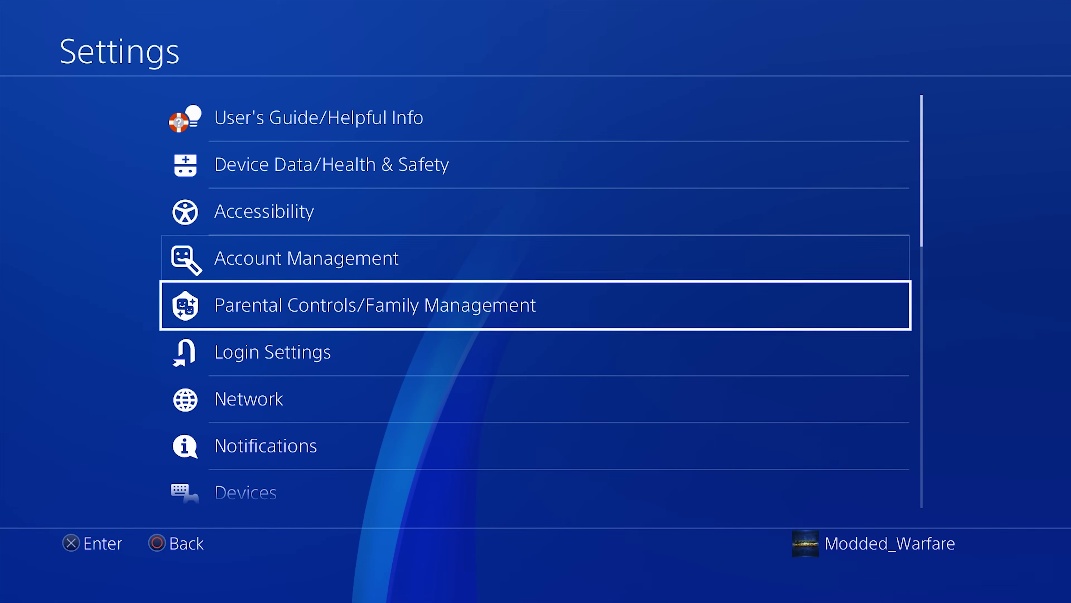
pyautogui.press('Down')
pyautogui.press('Down')
pyautogui.press('Return')
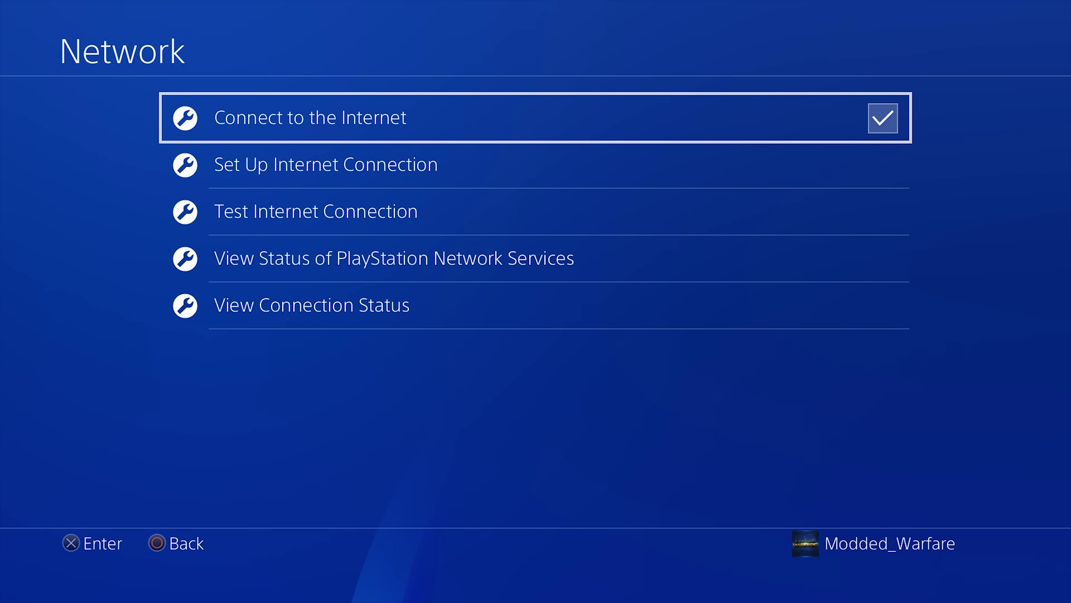
# Step: Set up the Internet connection with the Easy method and return to the home screen
pyautogui.press('Down')
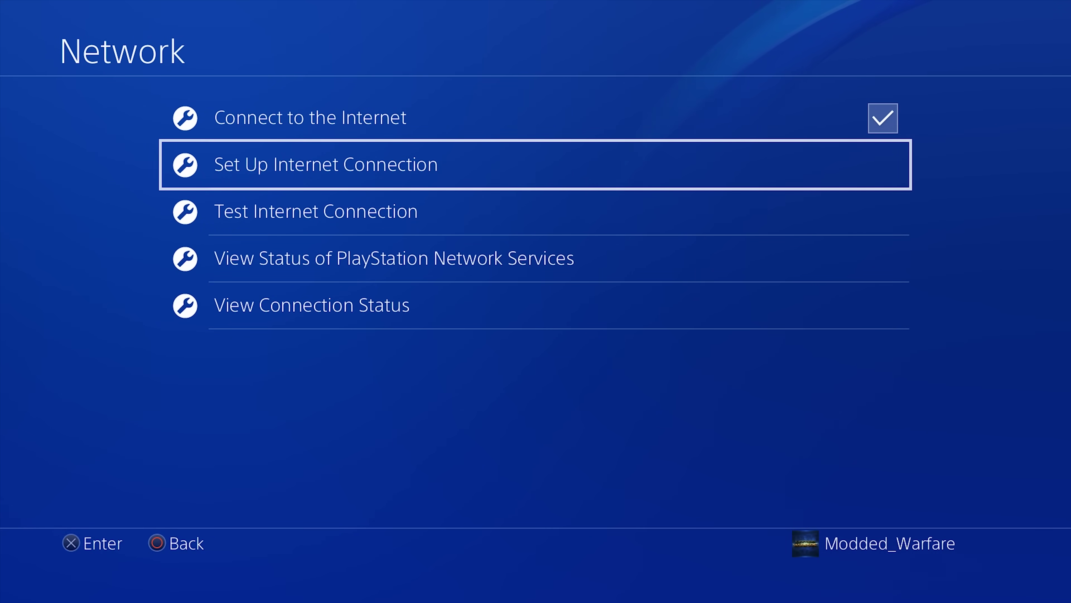
pyautogui.press('Return')
pyautogui.press('Return')
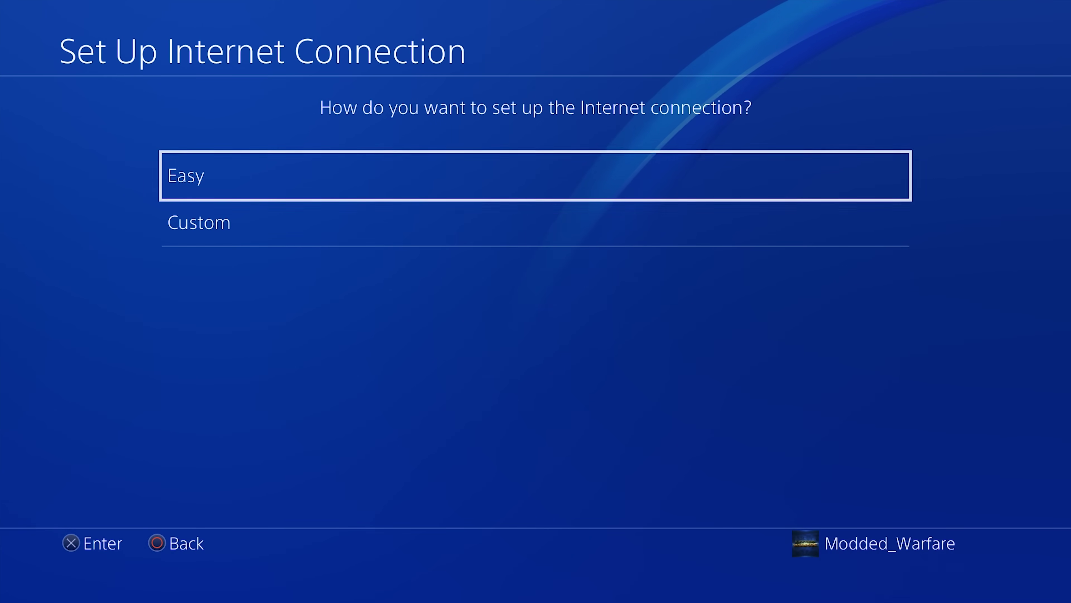
pyautogui.press('Return')
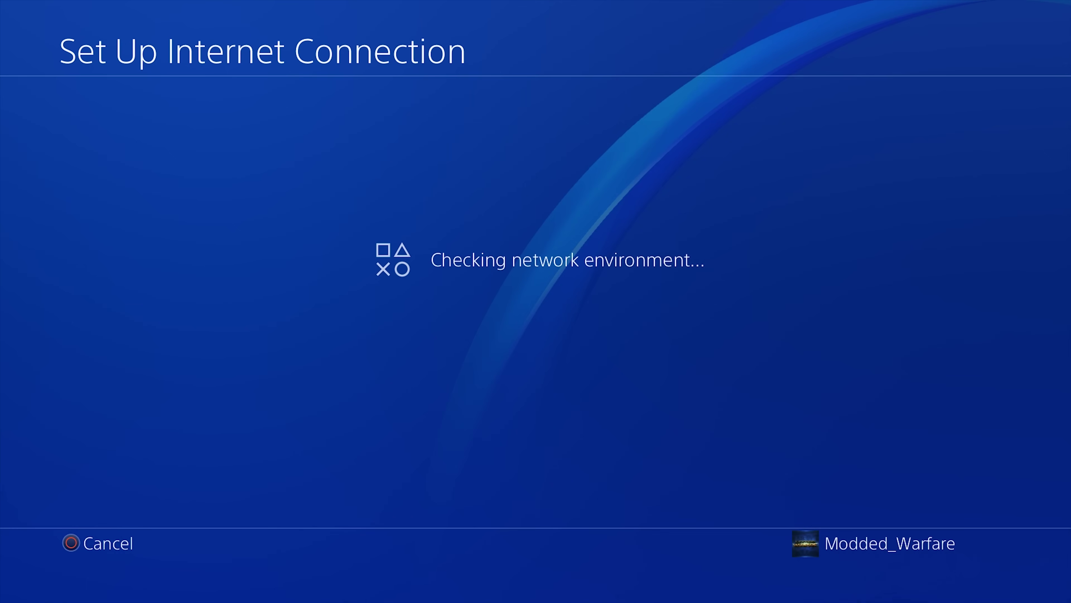
pyautogui.press('Escape')
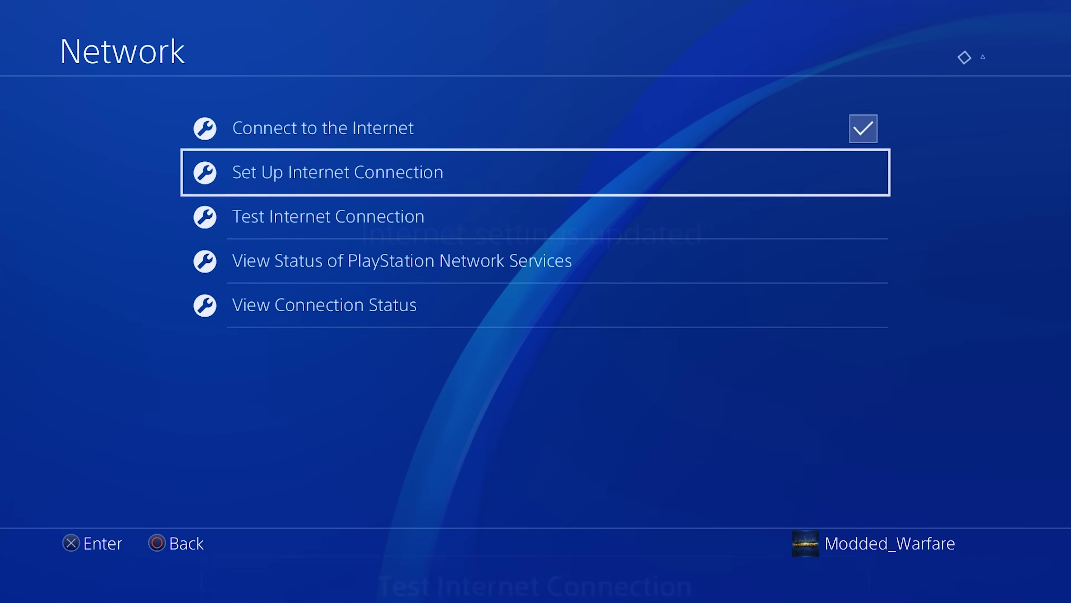
pyautogui.press('Escape')
pyautogui.press('Escape')
# Step: Check Call of Duty: Black Ops III for an update and acknowledge the available update file
pyautogui.press('Down')
pyautogui.press('Menu')
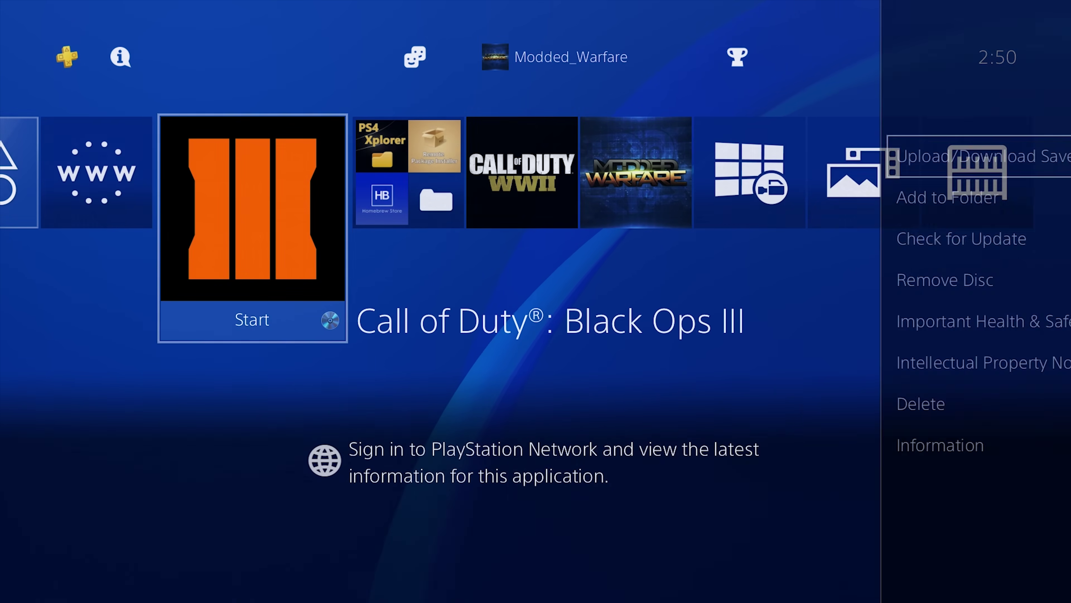
pyautogui.press('Down')
pyautogui.press('Down')
pyautogui.press('Return')
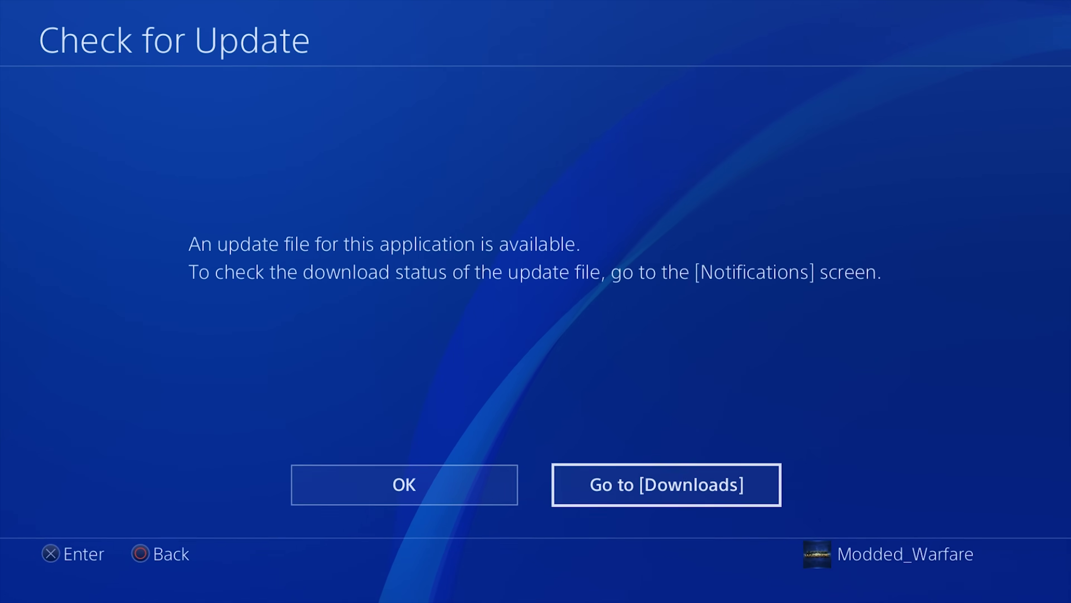
pyautogui.press('Left')
pyautogui.press('Return')
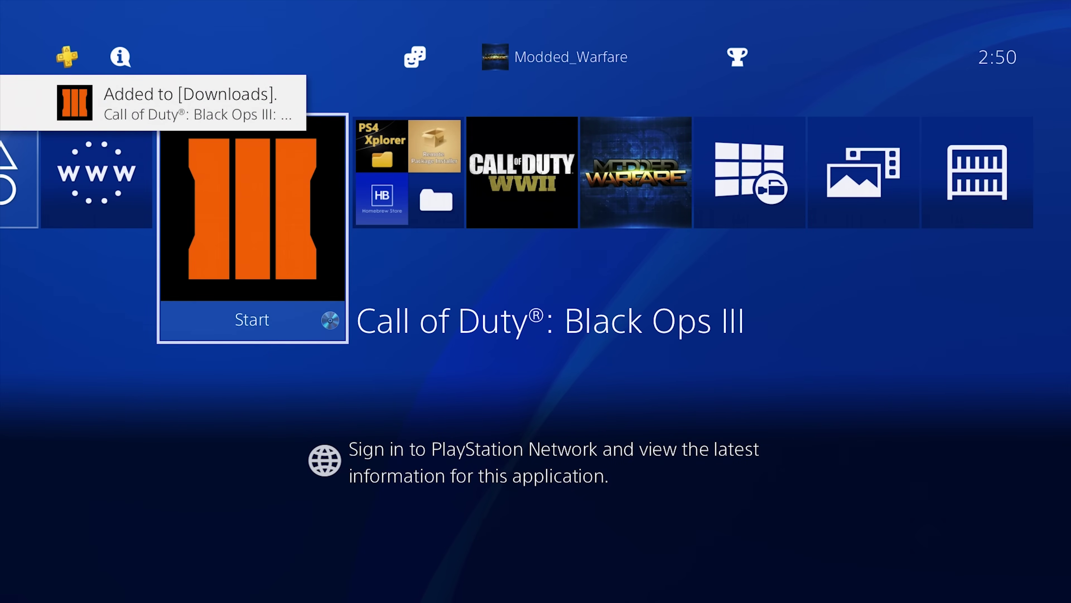
# Step: Open the Notifications screen from the home screen
pyautogui.press('Left')
pyautogui.press('Up')
pyautogui.press('Left')
pyautogui.press('Left')
pyautogui.press('Left')
pyautogui.press('Left')
pyautogui.press('Left')
pyautogui.press('Left')
pyautogui.press('Left')
pyautogui.press('Left')
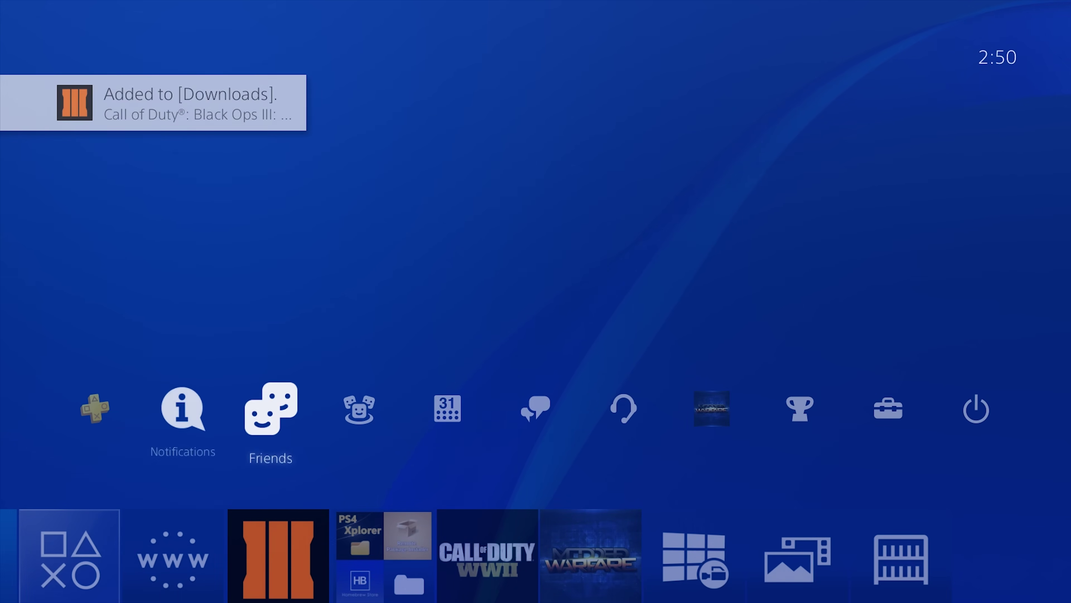
pyautogui.press('Return')
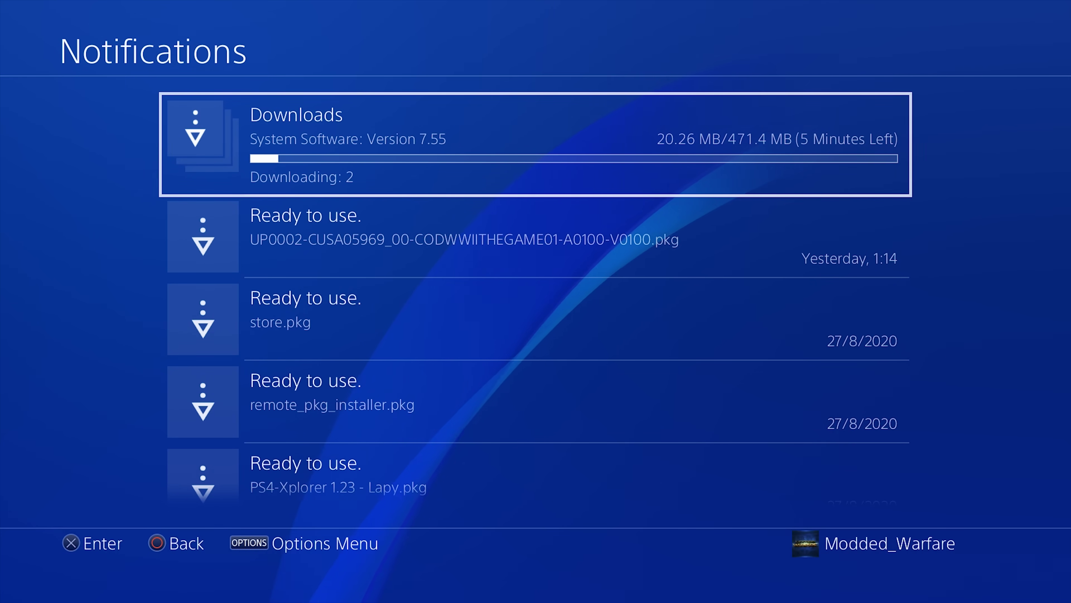
# Step: Cancel and delete the System Software: Version 7.55 update file in Downloads
pyautogui.press('Menu')
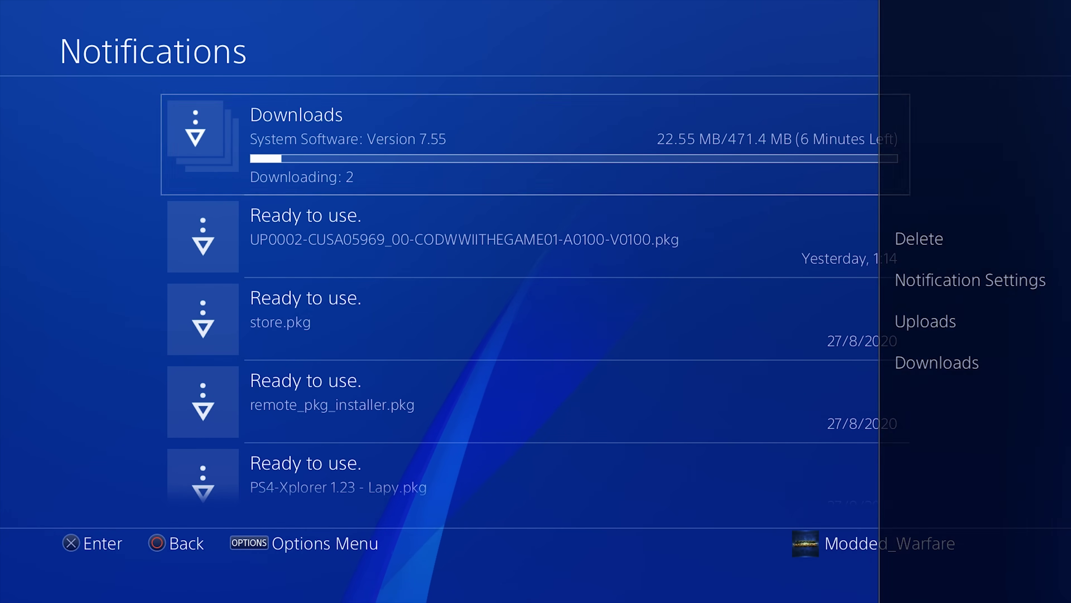
pyautogui.press('Return')
pyautogui.press('Return')
pyautogui.press('Down')
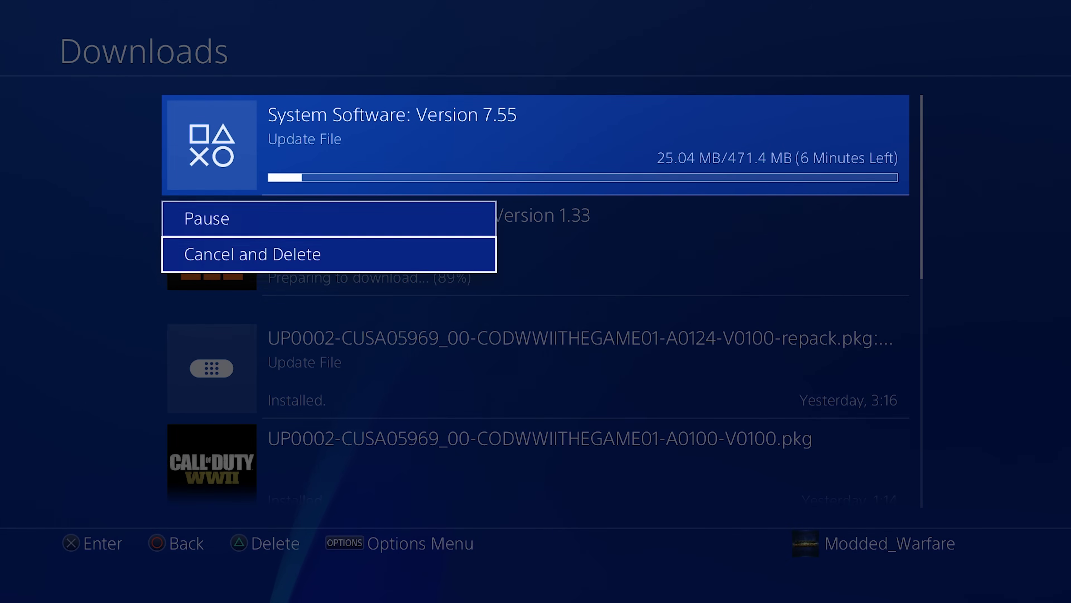
pyautogui.press('Return')
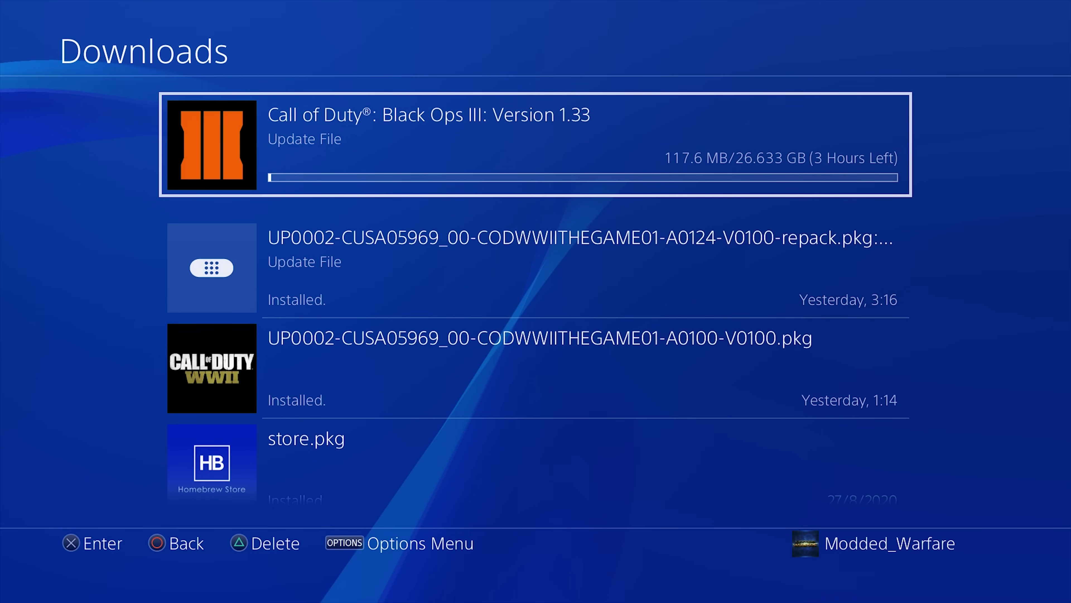
# Step: Review the installation entries in Notifications and return to the home screen
pyautogui.press('Escape')
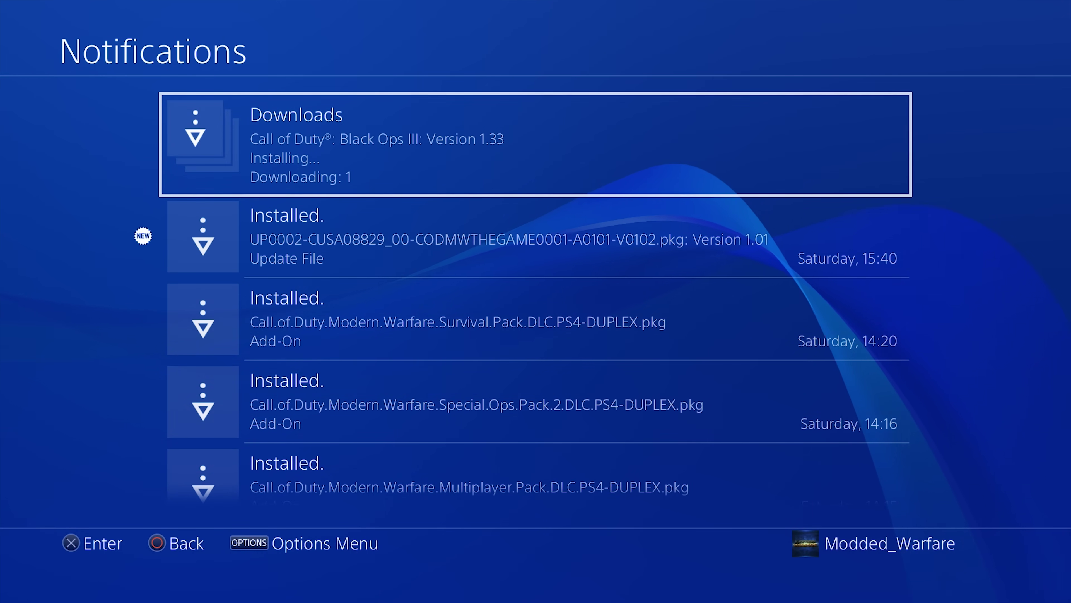
pyautogui.press('Down')
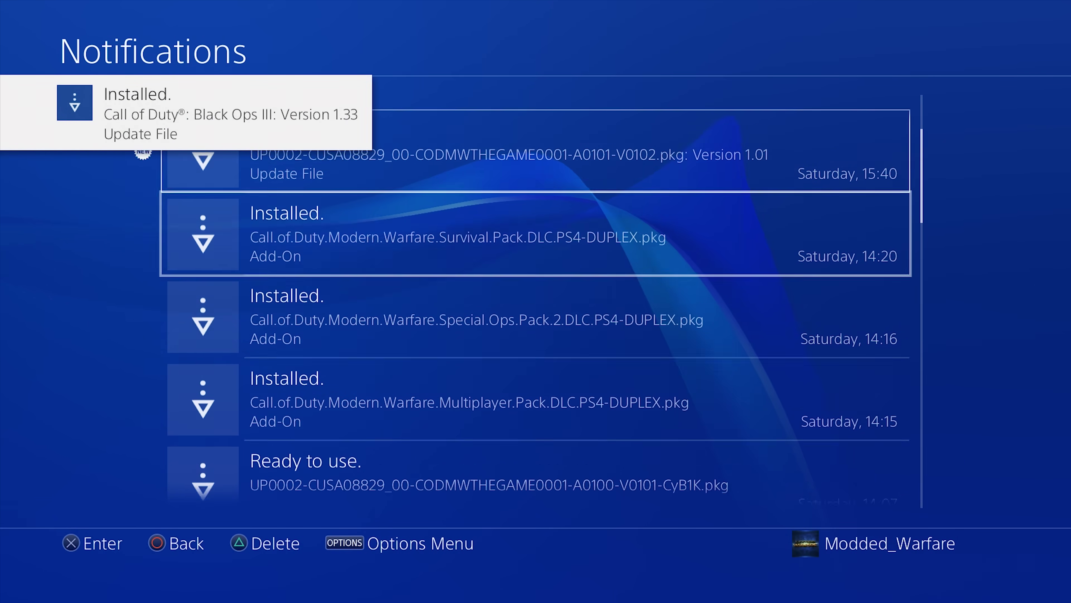
pyautogui.press('Up')
pyautogui.press('Escape')
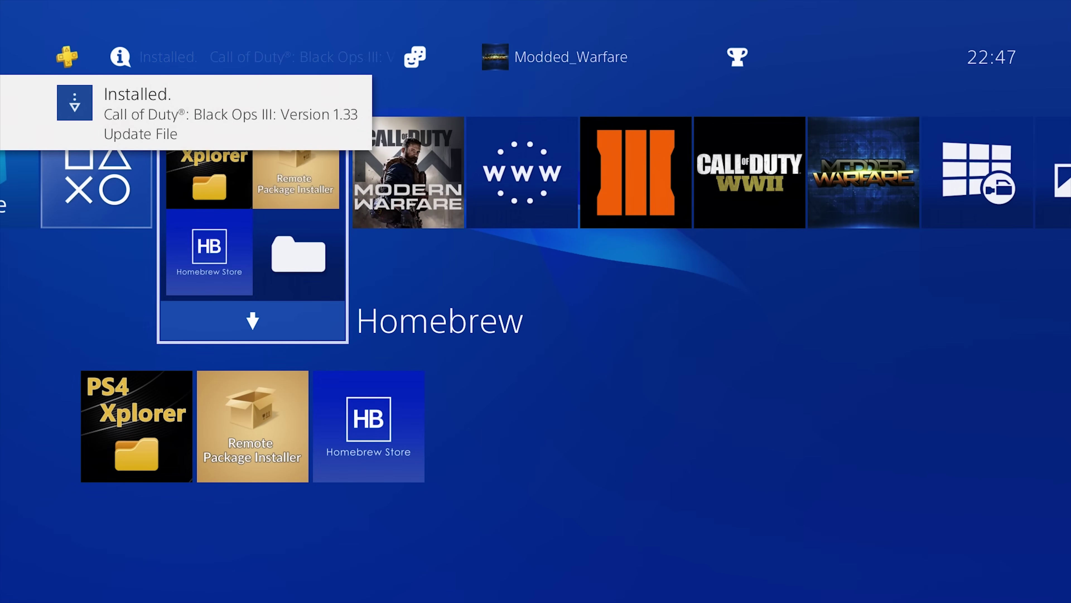
# Step: View the Information page of Call of Duty: Black Ops III to check its version, and close it
pyautogui.press('Right')
pyautogui.press('Right')
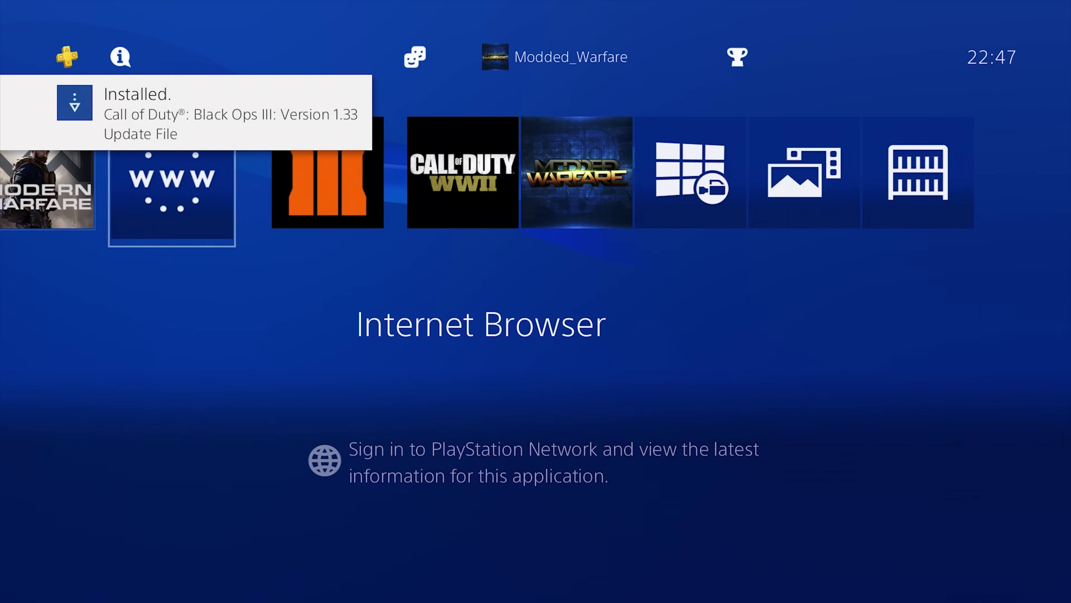
pyautogui.press('Right')
pyautogui.press('Menu')
pyautogui.press('Down')
pyautogui.press('Down')
pyautogui.press('Down')
pyautogui.press('Down')
pyautogui.press('Down')
pyautogui.press('Down')
pyautogui.press('Down')
pyautogui.press('Down')
pyautogui.press('Return')
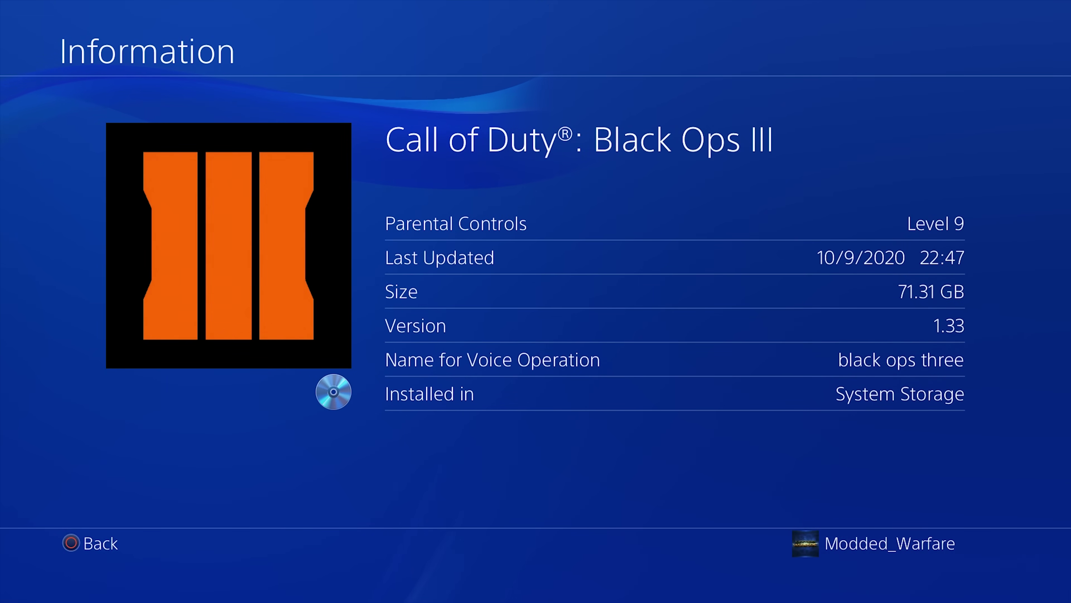
pyautogui.press('Escape')
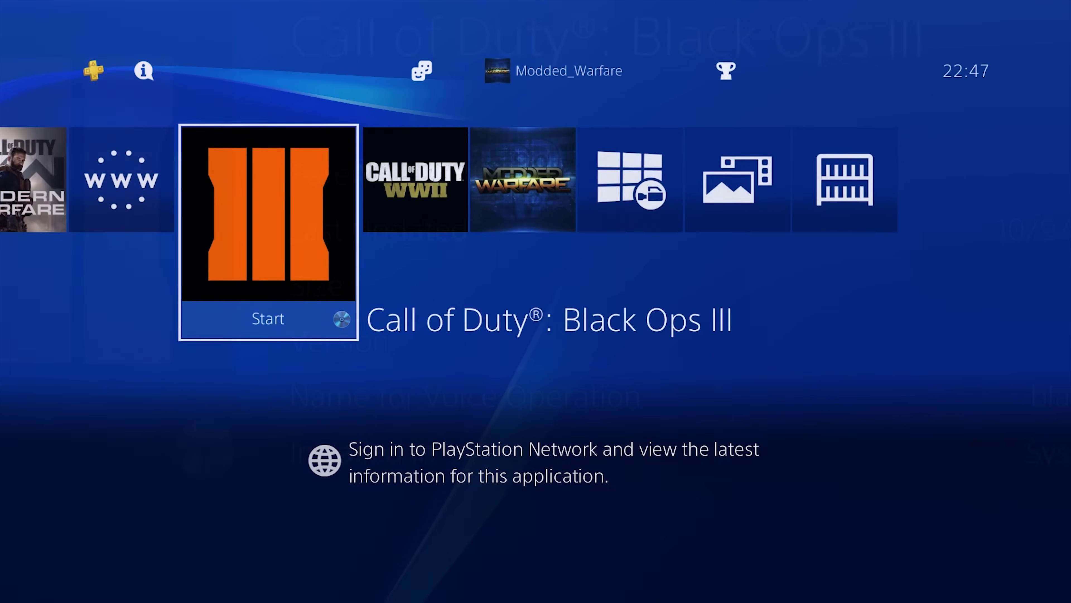
# Step: Try to start Call of Duty: Black Ops III, declining the system software update
pyautogui.press('Return')
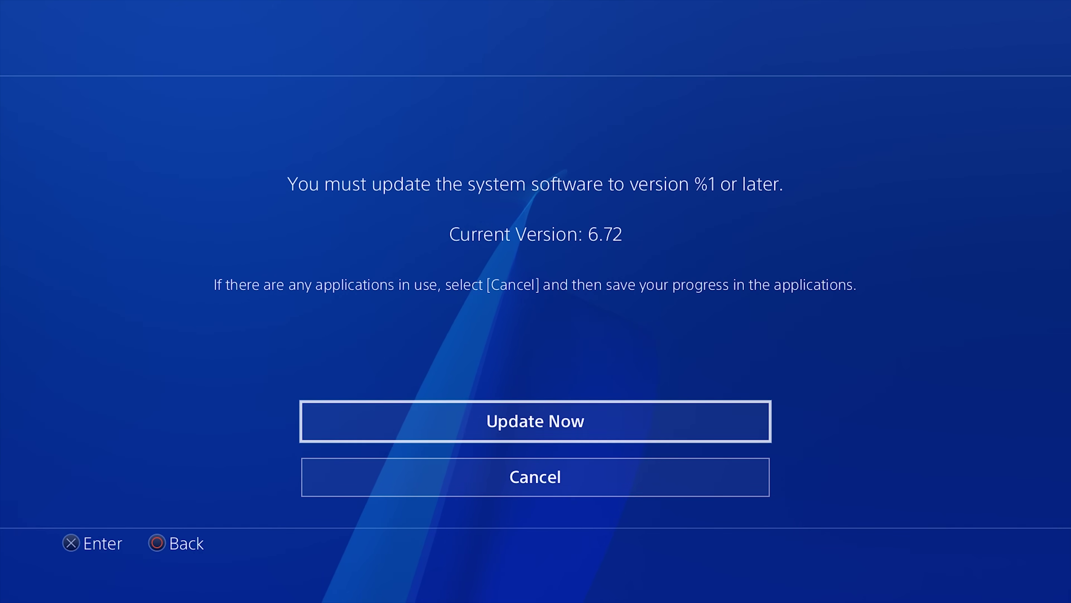
pyautogui.press('Escape')
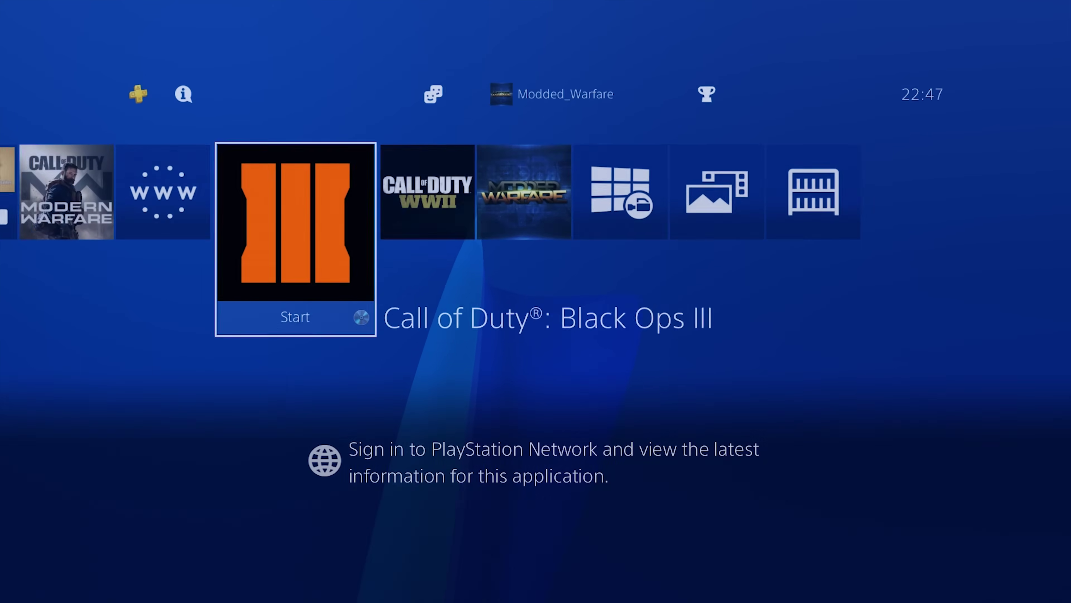
pyautogui.press('Return')
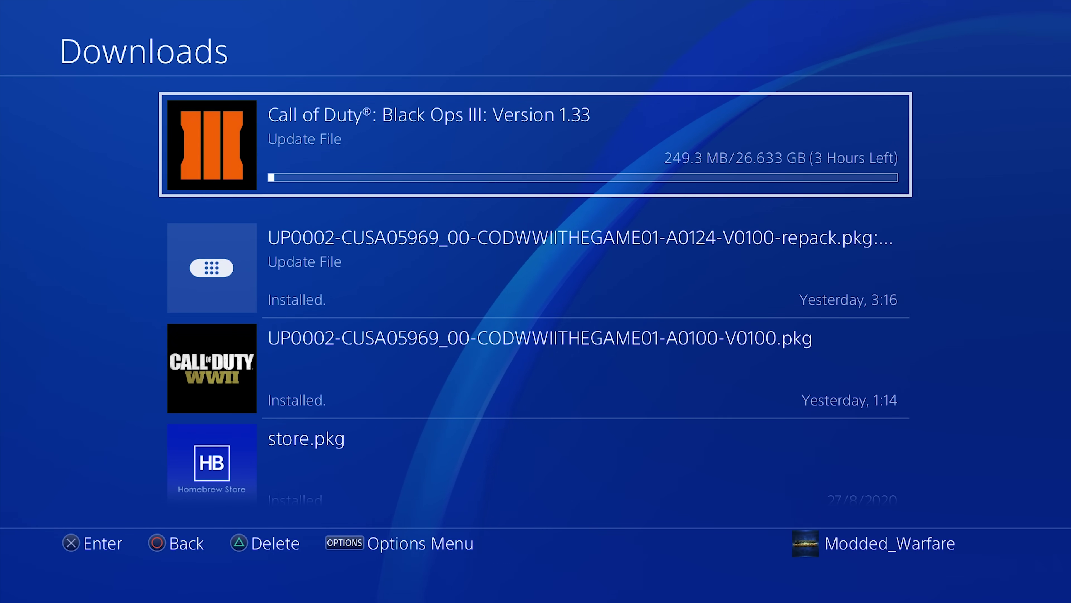
# Step: Cancel and delete the Call of Duty: Black Ops III Version 1.33 update download
pyautogui.press('Down')
pyautogui.press('Up')
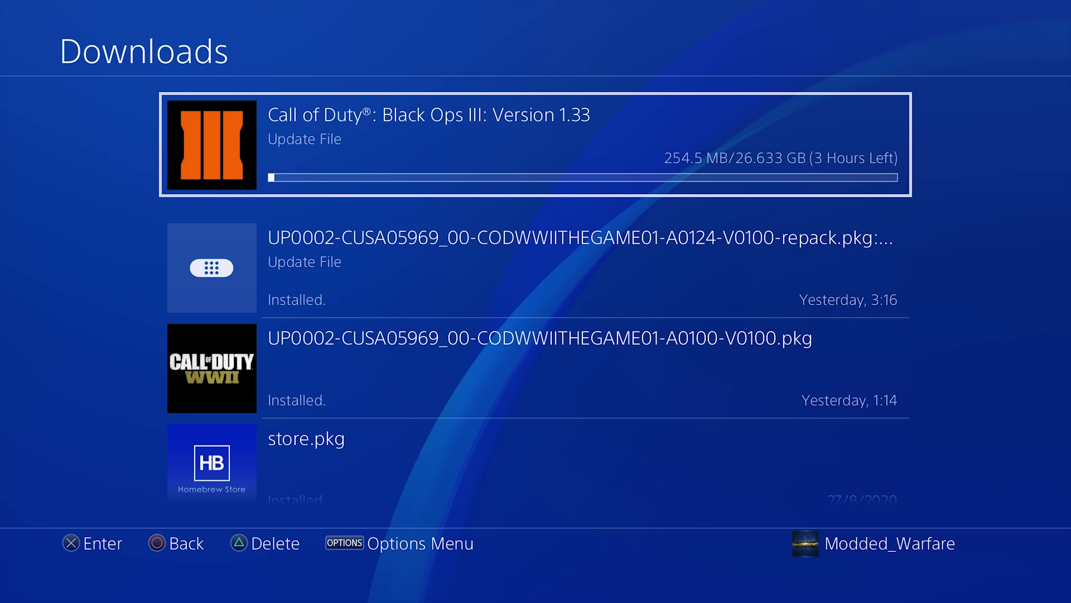
pyautogui.press('Menu')
pyautogui.press('Down')
pyautogui.press('Return')
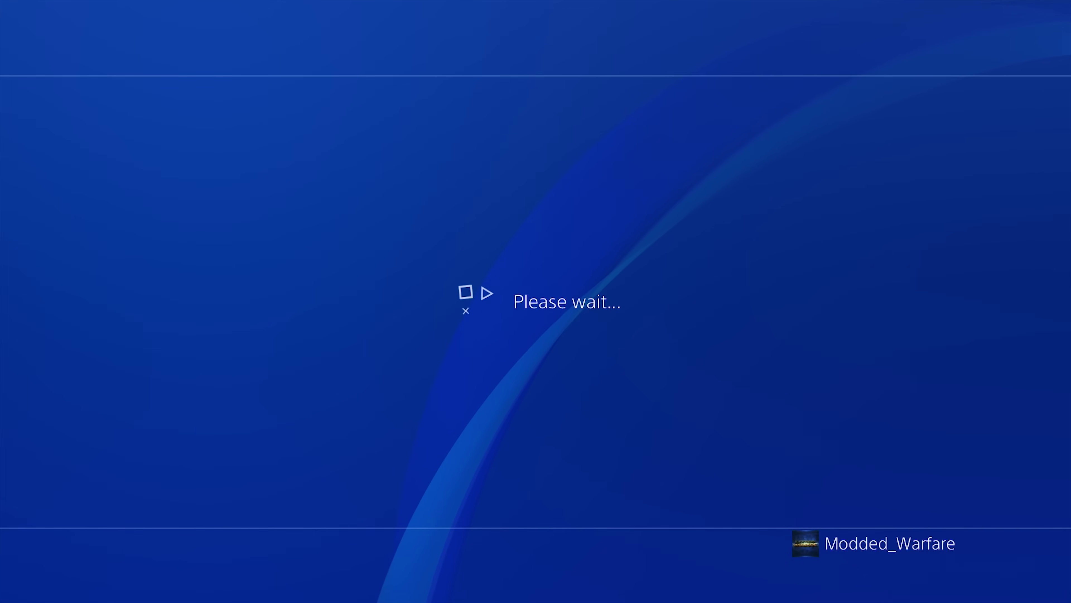
# Step: Leave Downloads and go to the Network section of the console settings
pyautogui.press('Escape')
pyautogui.press('Right')
pyautogui.press('Right')
pyautogui.press('Right')
pyautogui.press('Right')
pyautogui.press('Right')
pyautogui.press('Right')
pyautogui.press('Right')
pyautogui.press('Right')
pyautogui.press('Right')
pyautogui.press('Left')
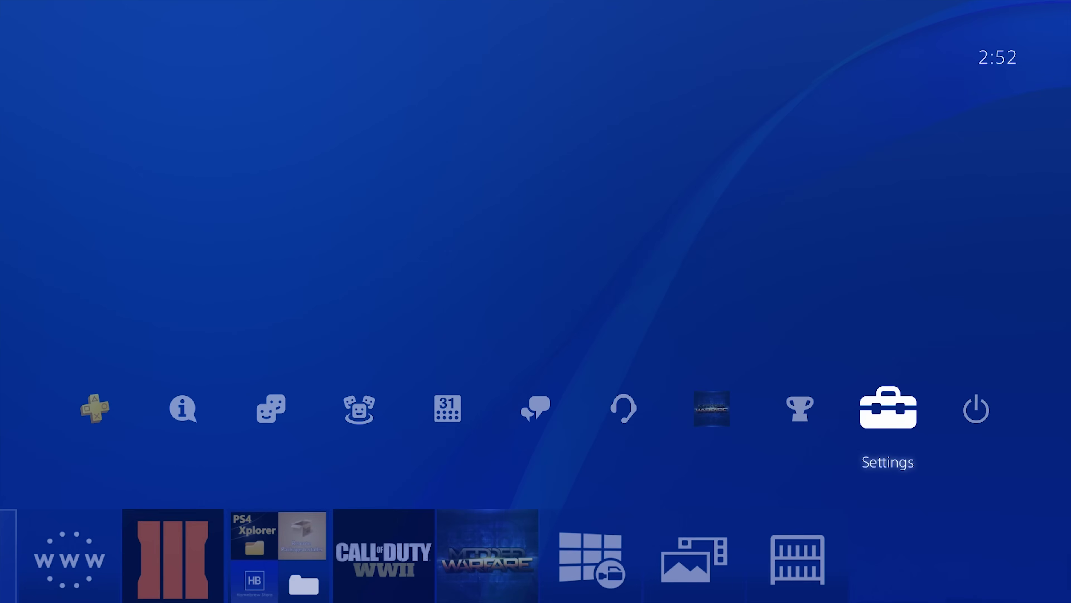
pyautogui.press('Return')
pyautogui.press('Down')
pyautogui.press('Down')
pyautogui.press('Down')
pyautogui.press('Down')
pyautogui.press('Down')
pyautogui.press('Down')
pyautogui.press('Return')
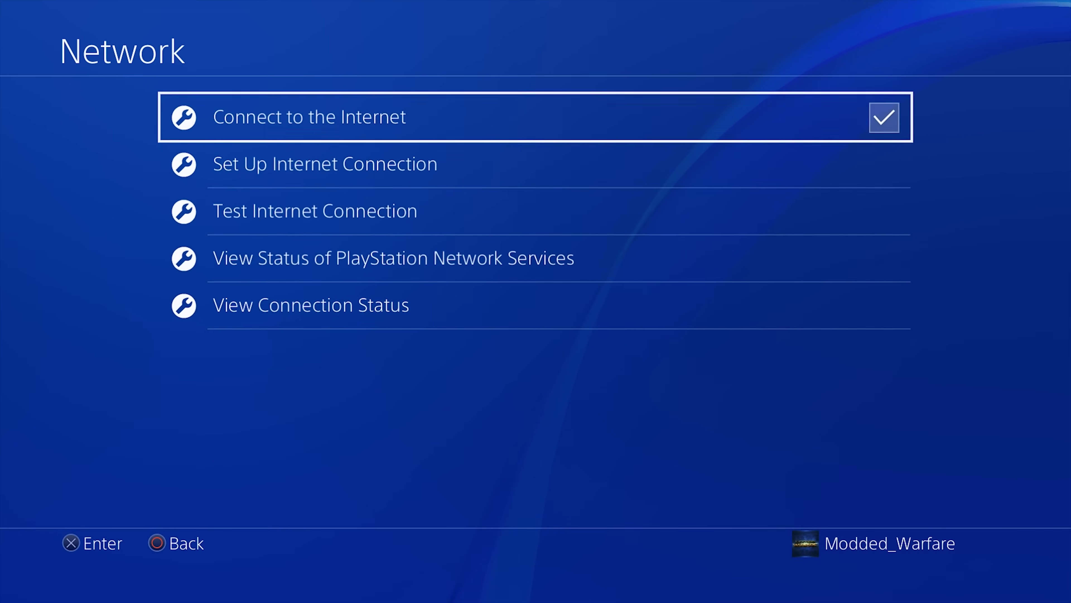
# Step: Start a custom internet connection setup without specifying a DHCP host name and choose manual DNS settings
pyautogui.press('Down')
pyautogui.press('Return')
pyautogui.press('Return')
pyautogui.press('Down')
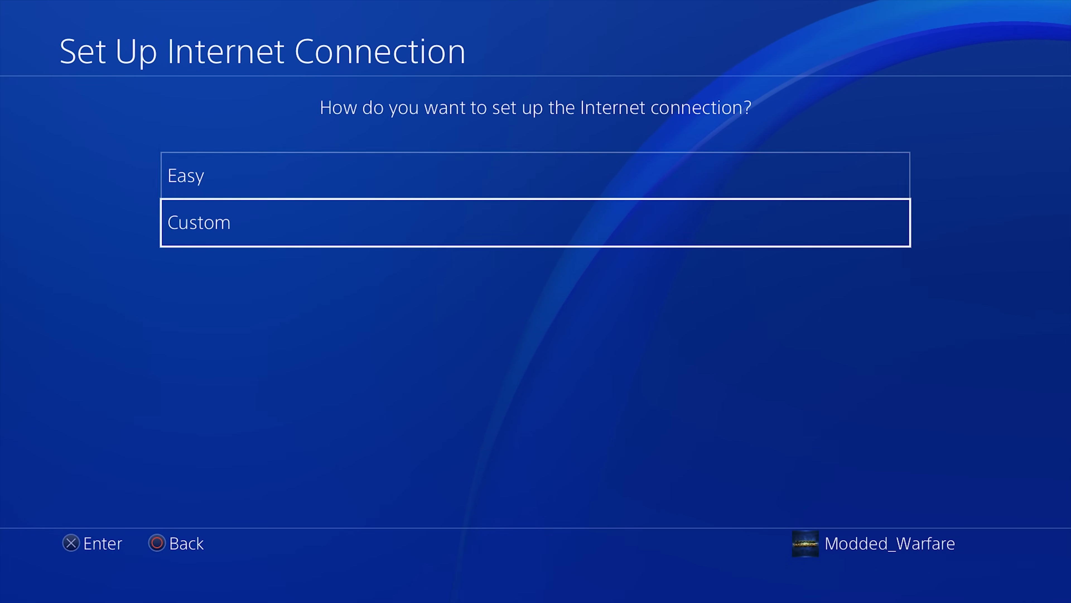
pyautogui.press('Return')
pyautogui.press('Return')
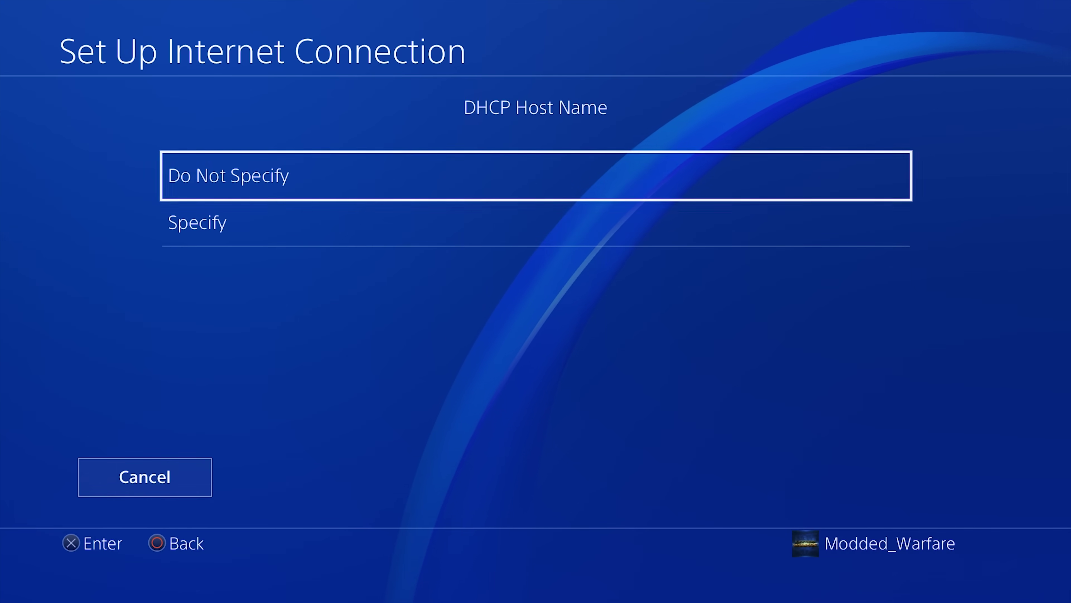
pyautogui.press('Return')
pyautogui.press('Down')
pyautogui.press('Return')
# Step: Replace the primary DNS address with 165.227.83.145
pyautogui.press('Return')
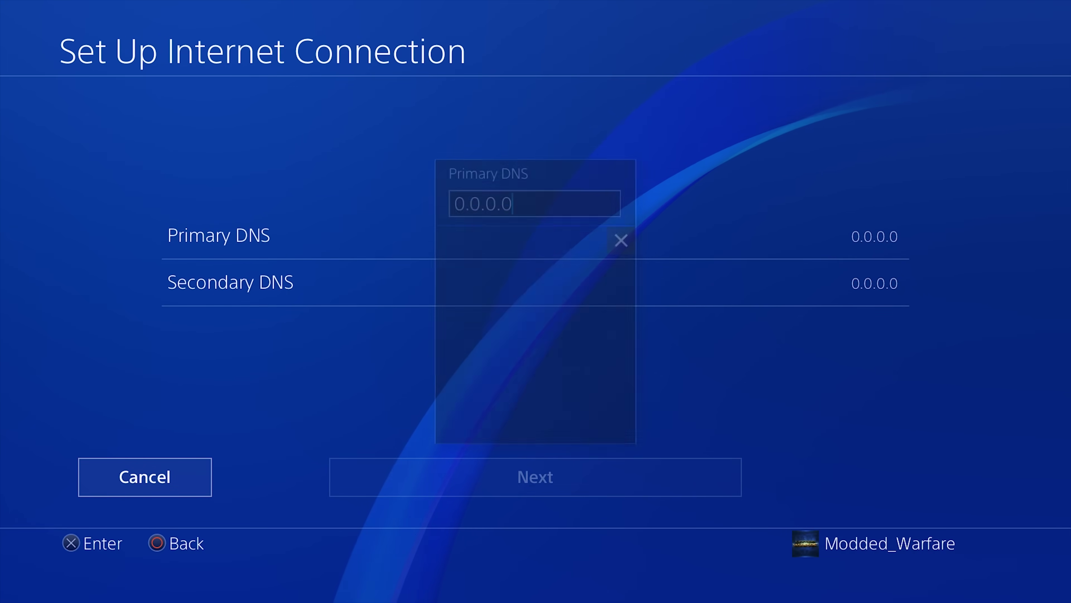
pyautogui.press('BackSpace')
pyautogui.press('BackSpace')
pyautogui.press('BackSpace')
pyautogui.press('BackSpace')
pyautogui.press('BackSpace')
pyautogui.press('BackSpace')
pyautogui.press('BackSpace')
pyautogui.write('1')
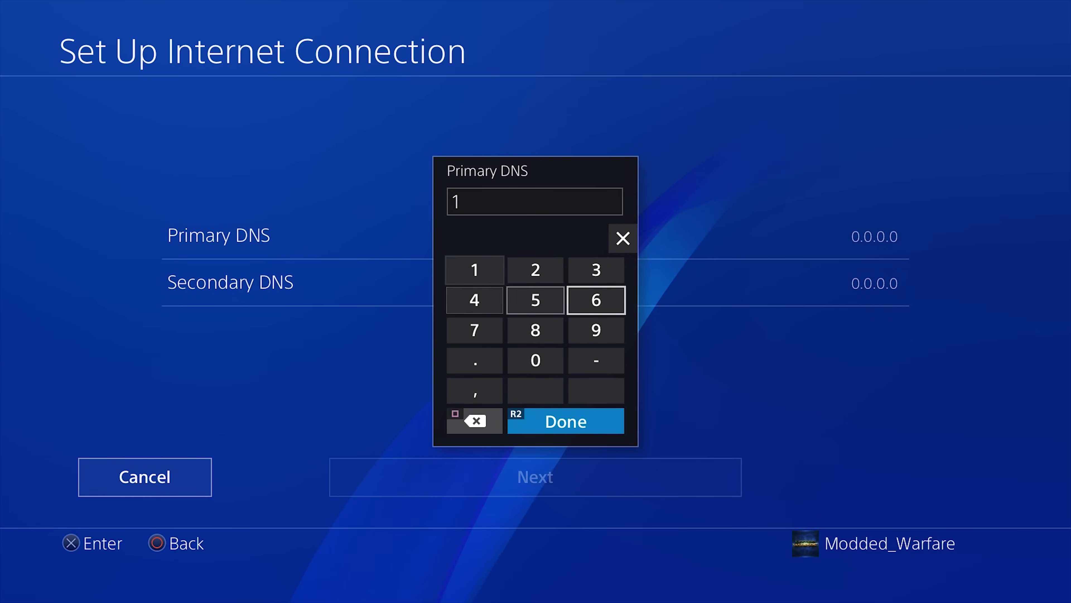
pyautogui.write('65.')
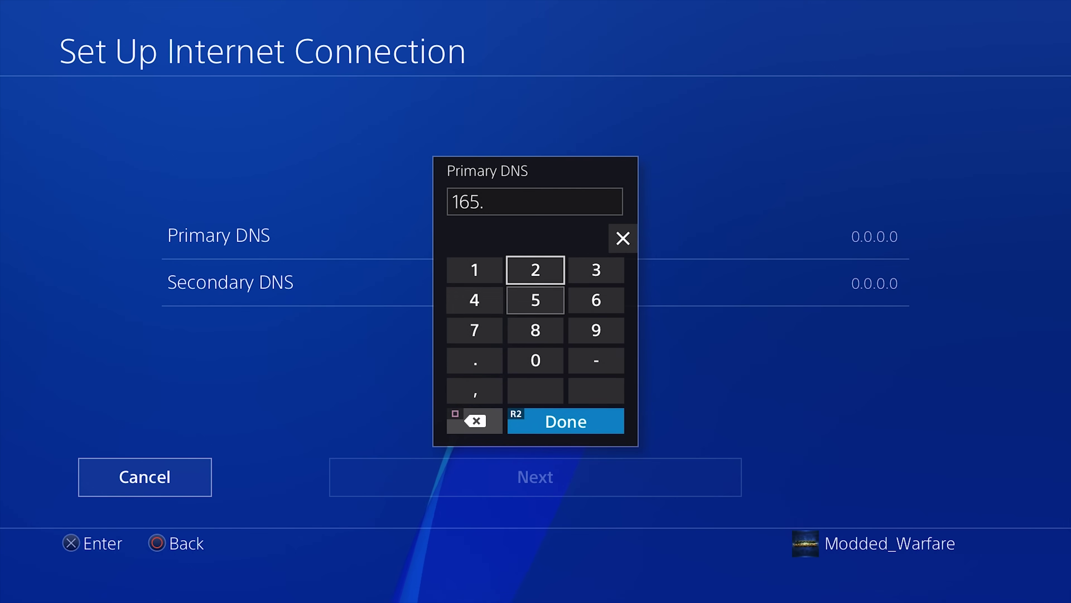
pyautogui.write('227.')
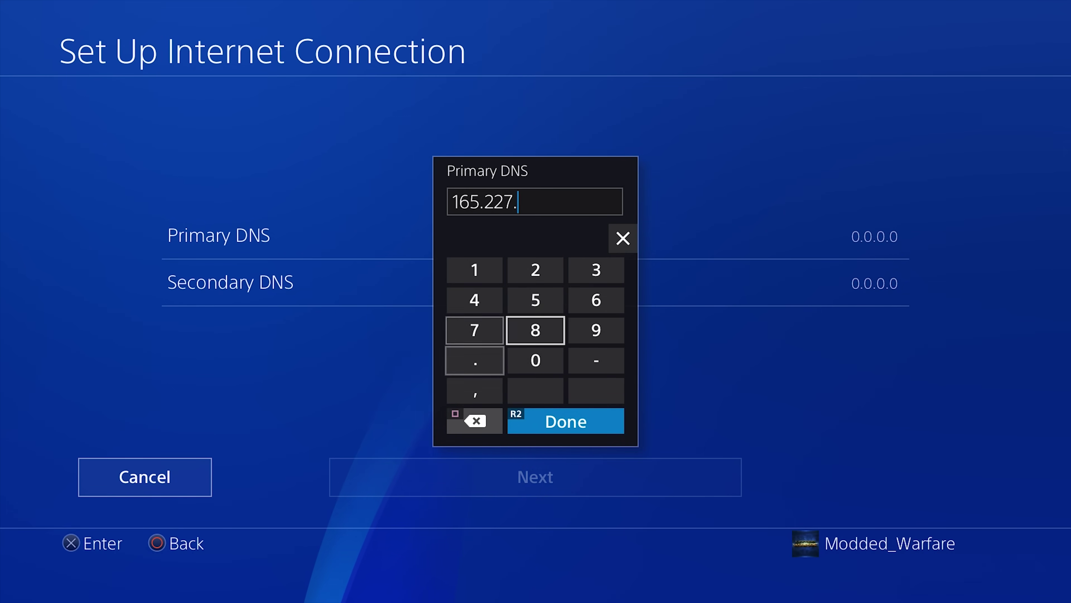
pyautogui.write('83.')
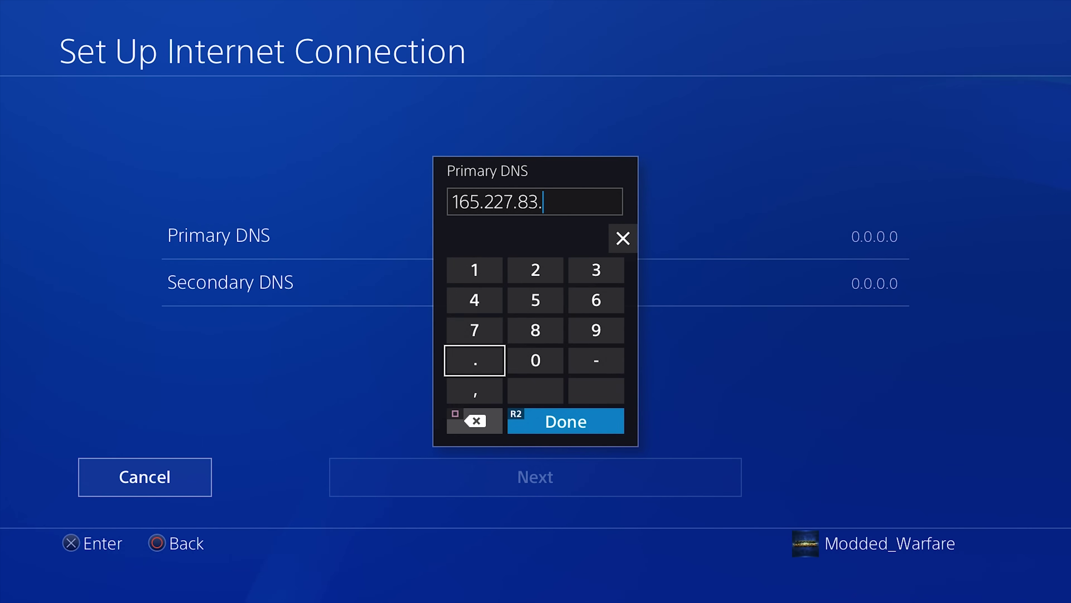
pyautogui.write('1')
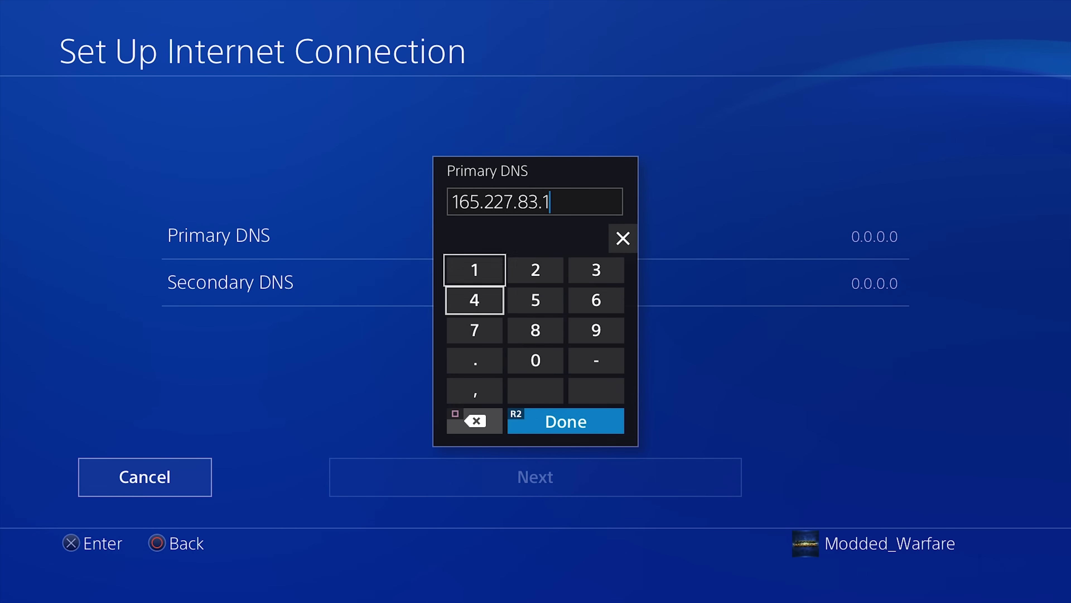
pyautogui.write('45')
pyautogui.press('Return')
# Step: Finish the internet connection setup with automatic MTU settings and no proxy server, and return to the main settings list
pyautogui.press('Down')
pyautogui.press('Down')
pyautogui.press('Return')
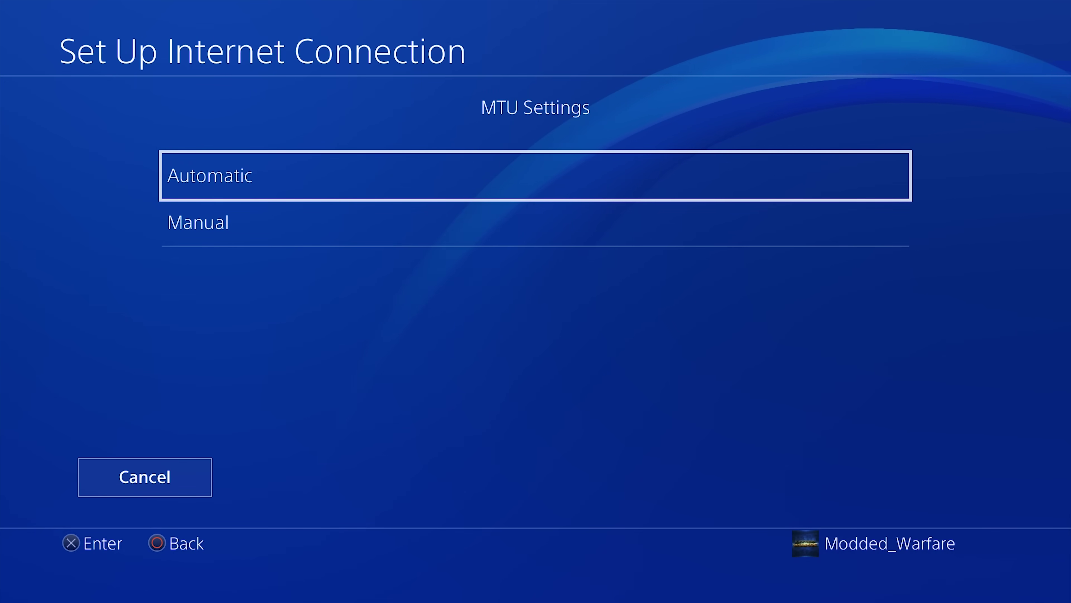
pyautogui.press('Return')
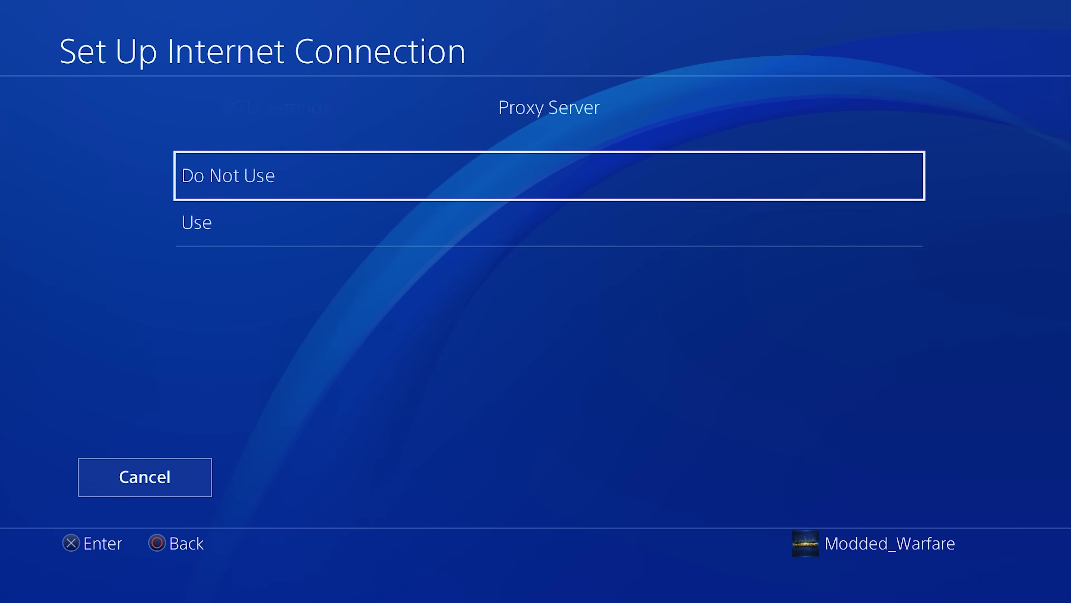
pyautogui.press('Return')
pyautogui.press('Escape')
pyautogui.press('Escape')
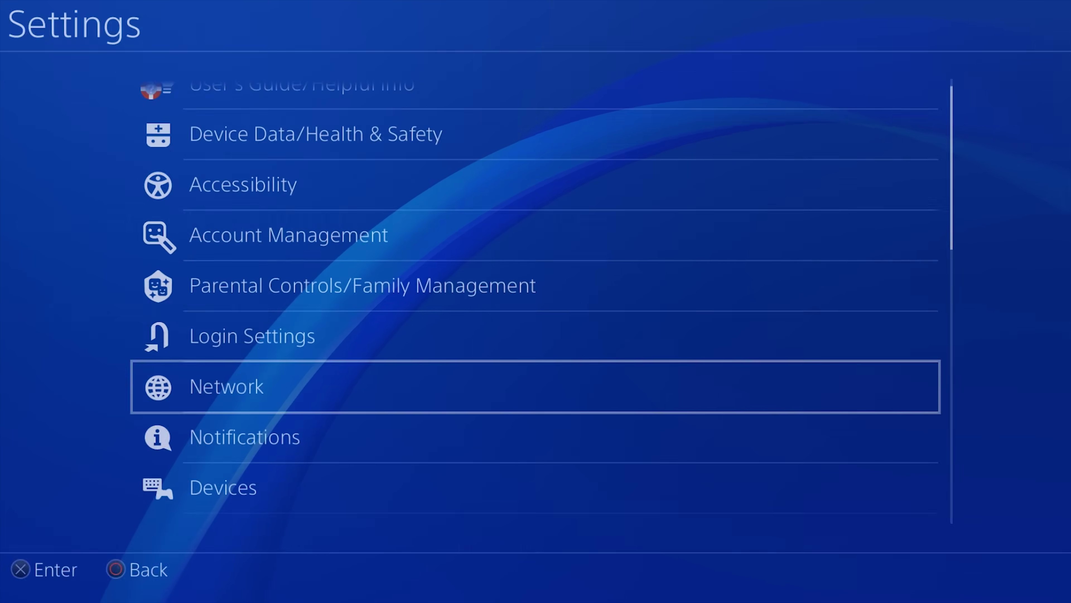
# Step: Leave the console settings and try to check the game for an update
pyautogui.press('Escape')
pyautogui.press('Down')
pyautogui.press('Menu')
pyautogui.press('Down')
pyautogui.press('Down')
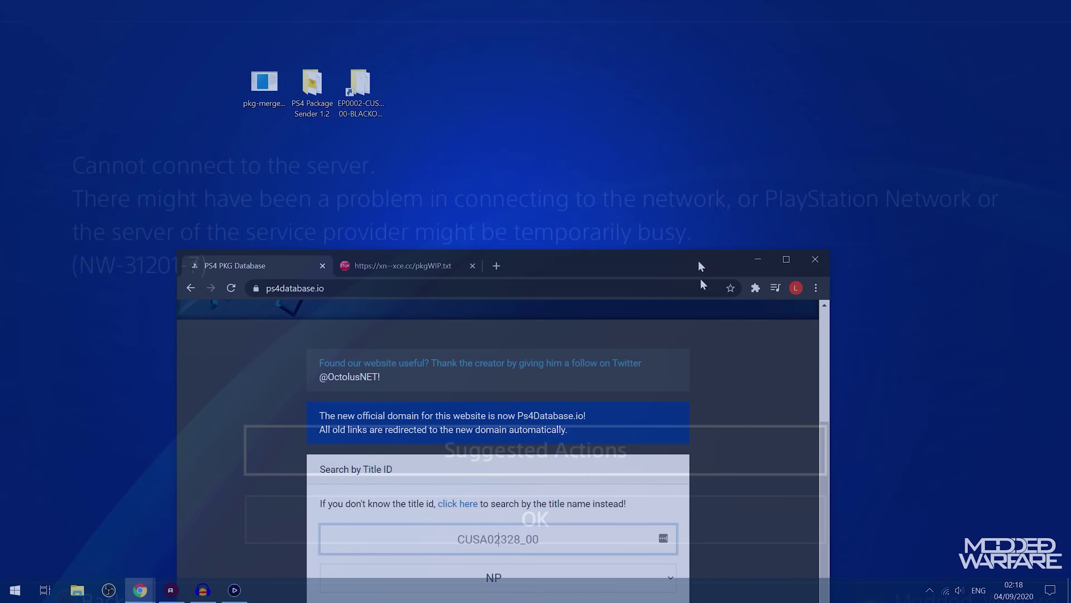
# Step: Switch to the PS4 PKG Database site in Chrome, maximize the window, and search by title name for Black Ops
pyautogui.moveTo(700, 277); pyautogui.dragTo(771, 7)
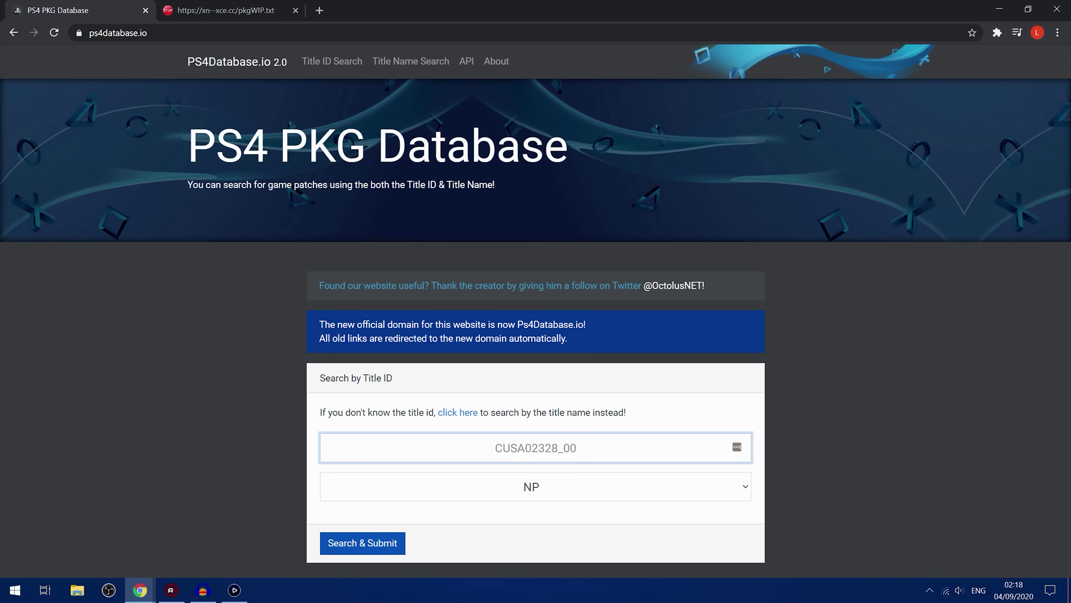
pyautogui.hotkey('ctrl', 'l')
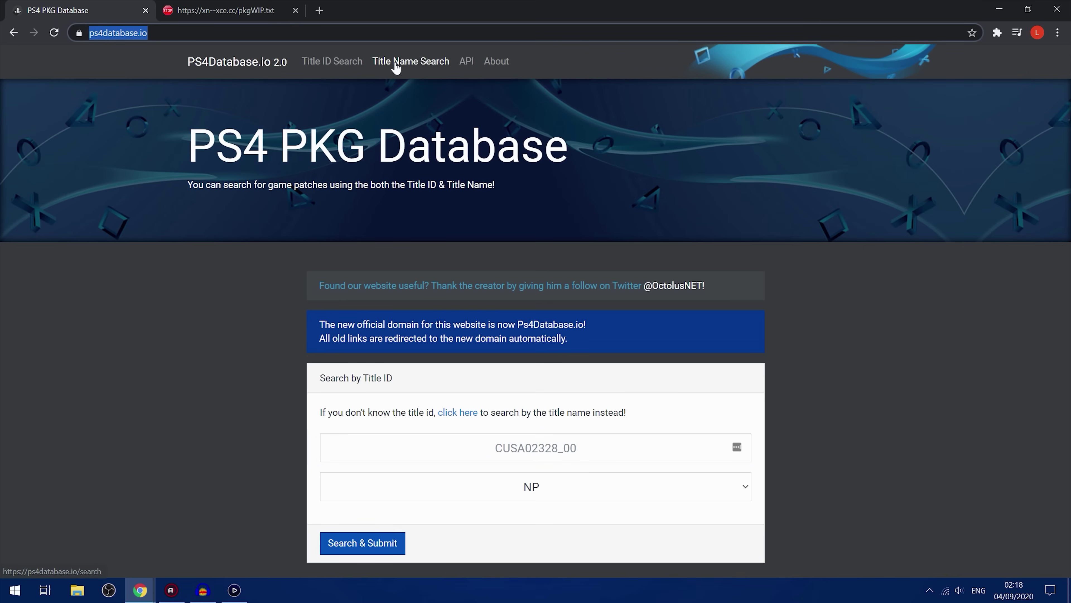
pyautogui.click(396, 64)
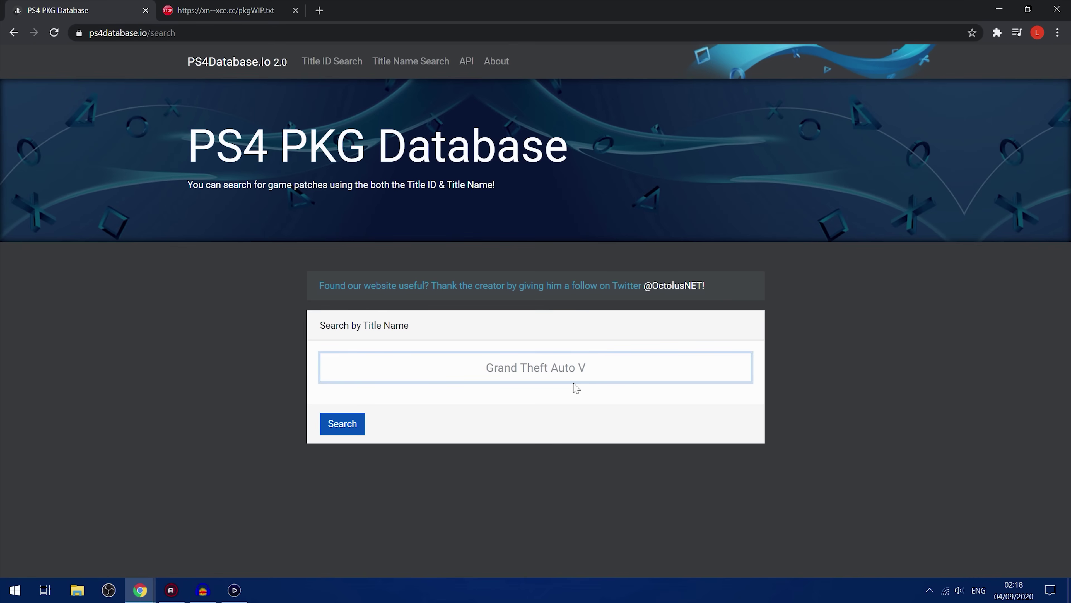
pyautogui.write('Black Ops')
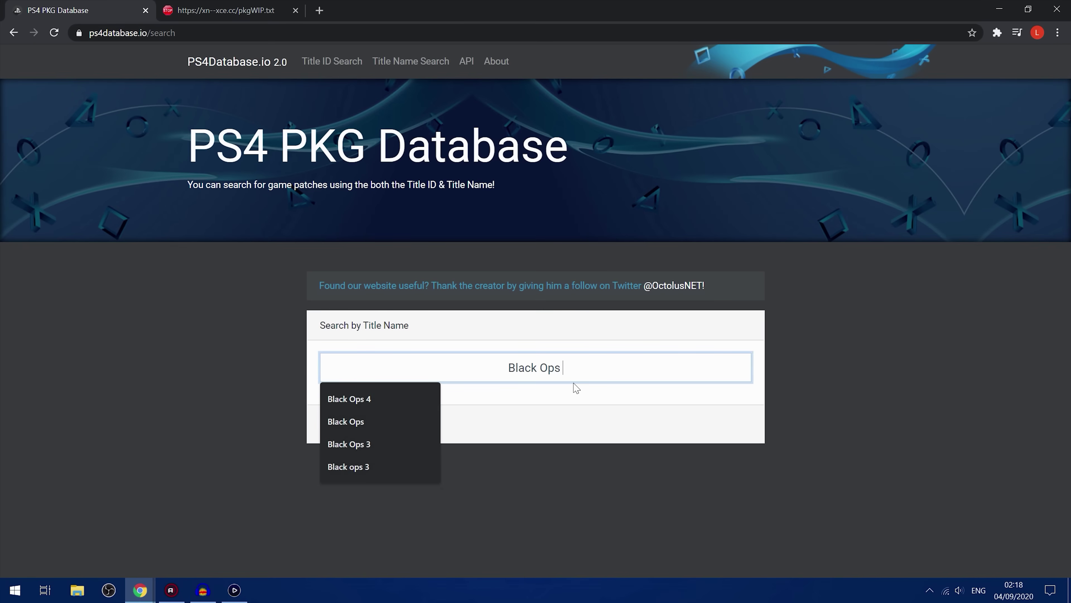
pyautogui.press('Return')
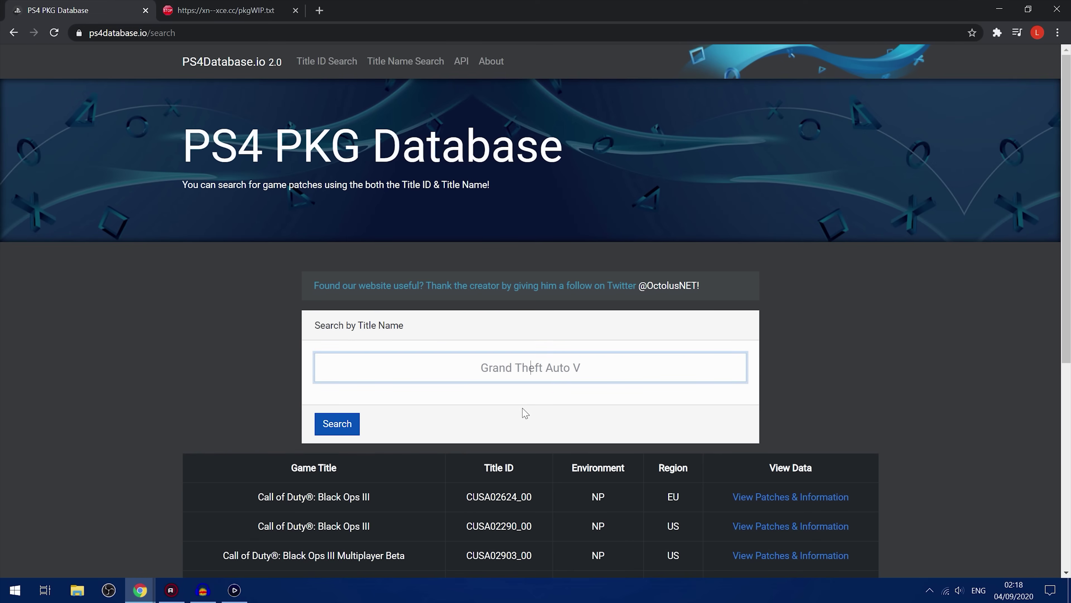
# Step: Find the EU Call of Duty: Black Ops III entry with title ID CUSA02624_00 and open its patches and information
pyautogui.scroll(-3, 523, 412)
pyautogui.scroll(-3, 564, 398)
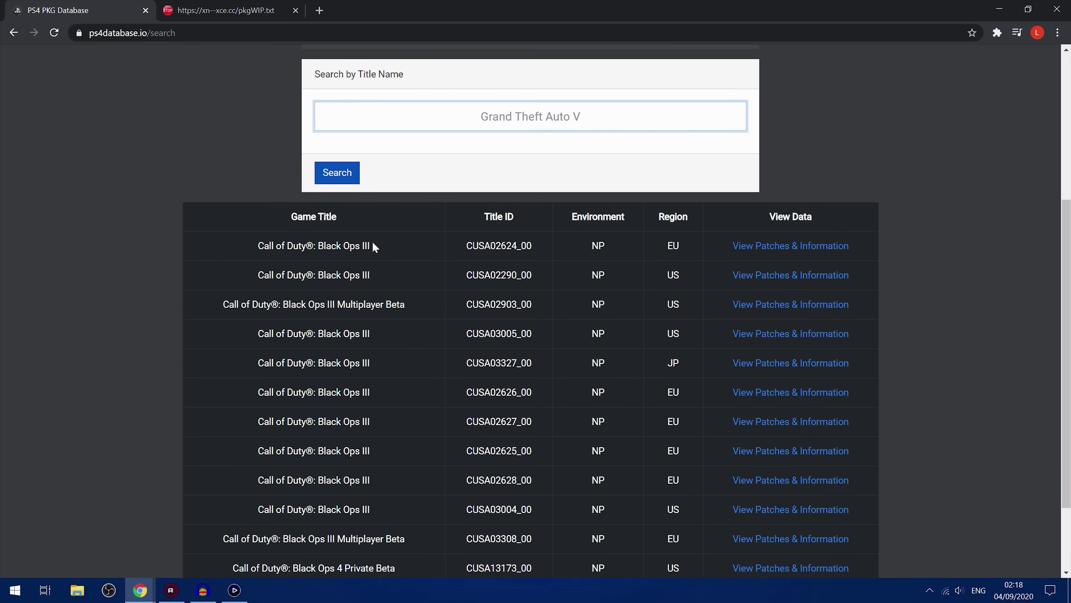
pyautogui.click(481, 245)
pyautogui.doubleClick(481, 245)
pyautogui.click(494, 301)
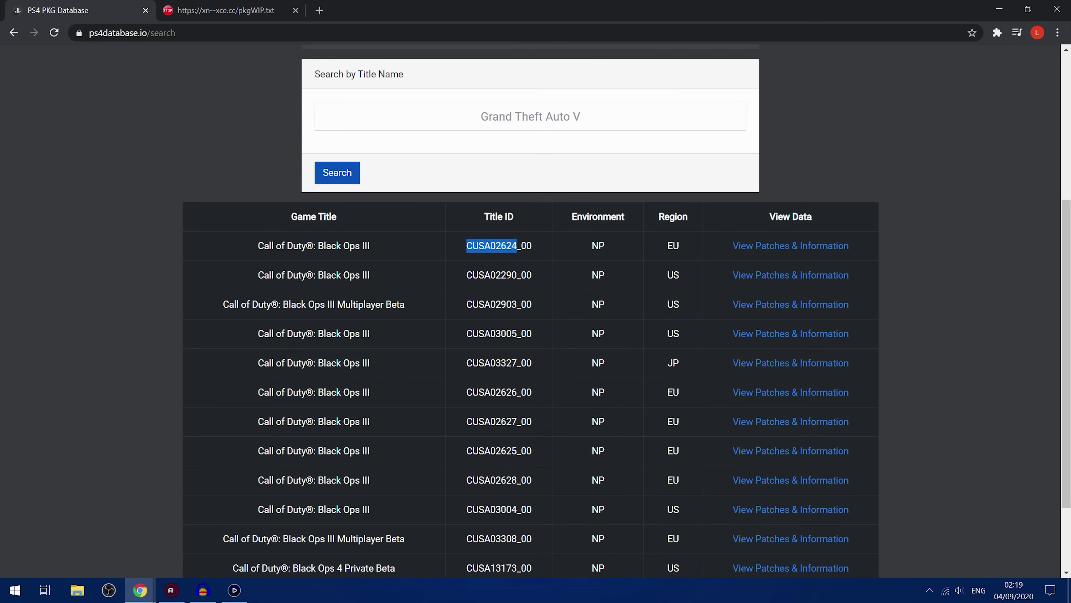
pyautogui.moveTo(667, 246); pyautogui.dragTo(683, 251)
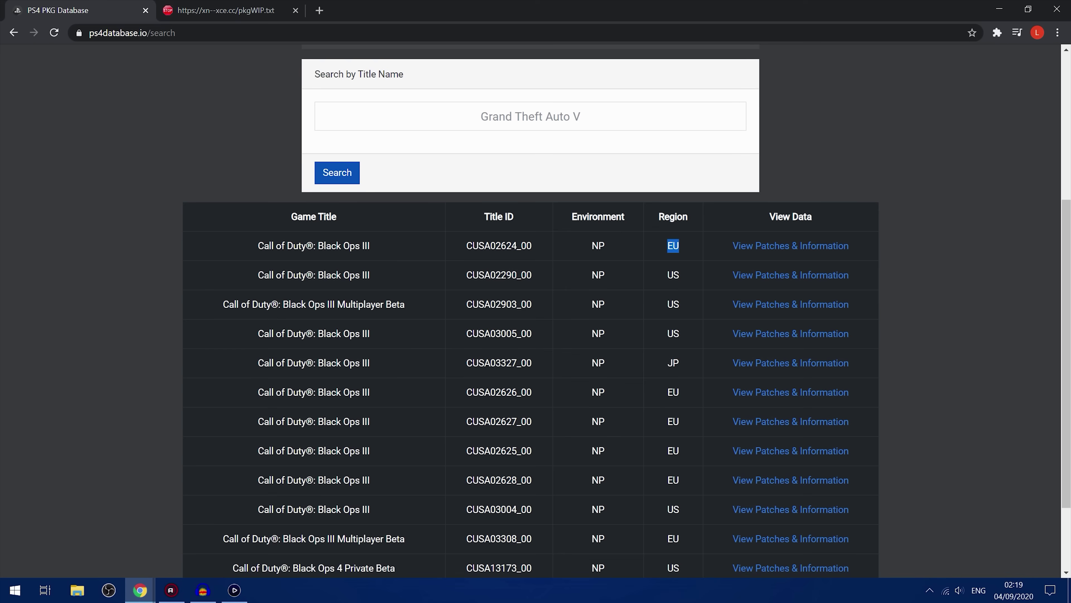
pyautogui.doubleClick(673, 246)
pyautogui.moveTo(465, 246); pyautogui.dragTo(531, 254)
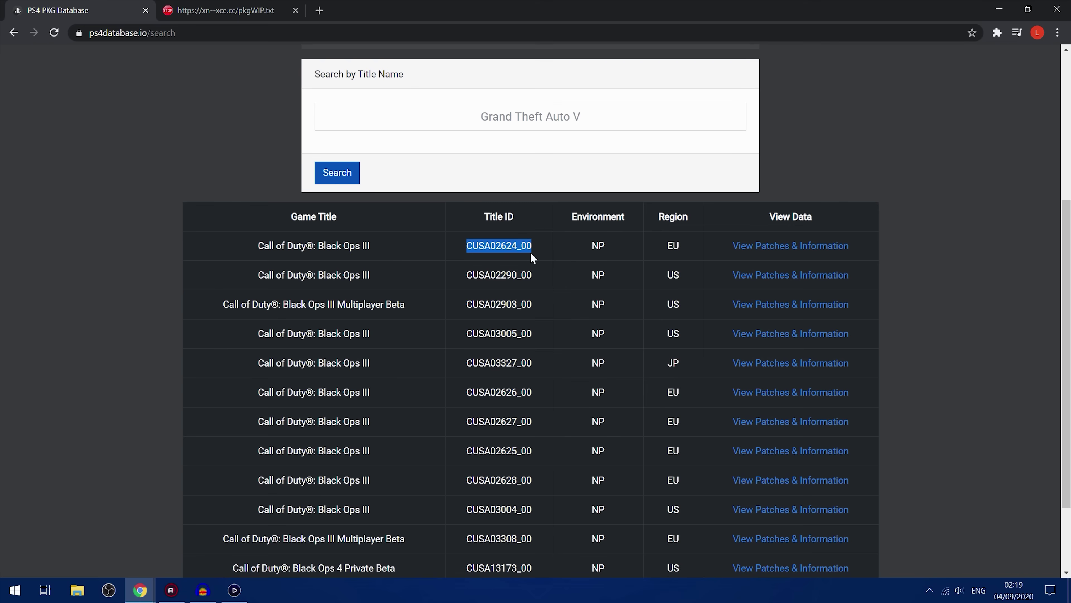
pyautogui.click(740, 246)
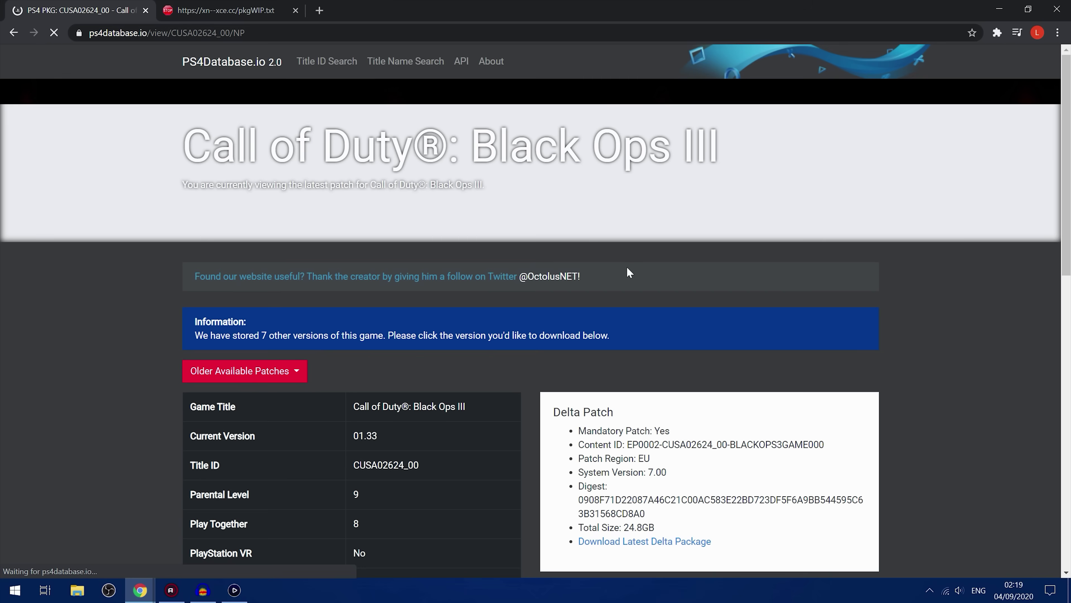
# Step: Examine the latest patch's current version and the system version it requires
pyautogui.scroll(-4, 629, 272)
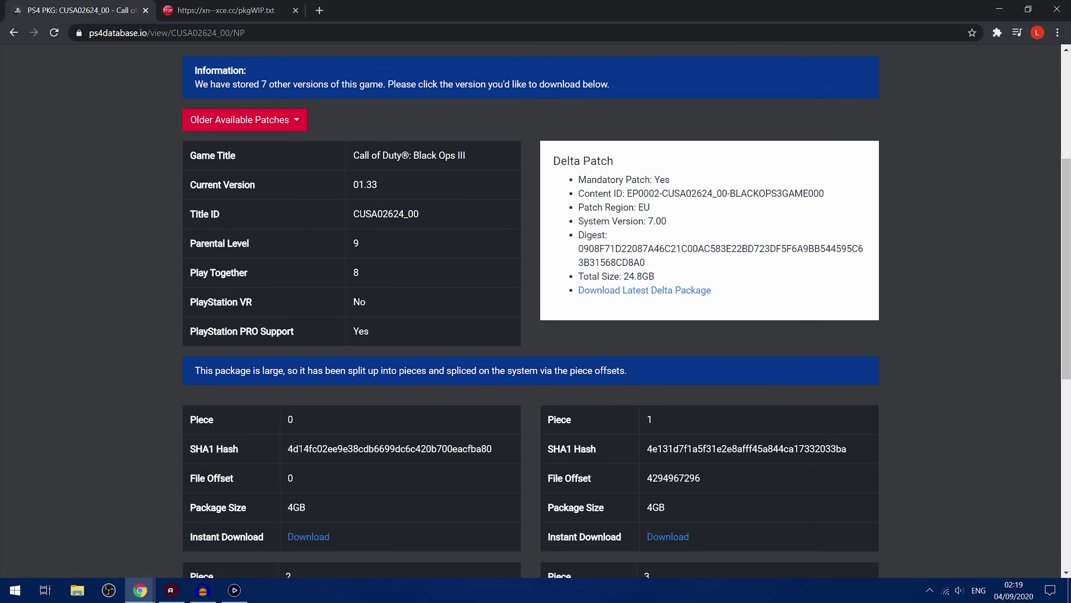
pyautogui.scroll(2, 463, 247)
pyautogui.moveTo(354, 311); pyautogui.dragTo(388, 312)
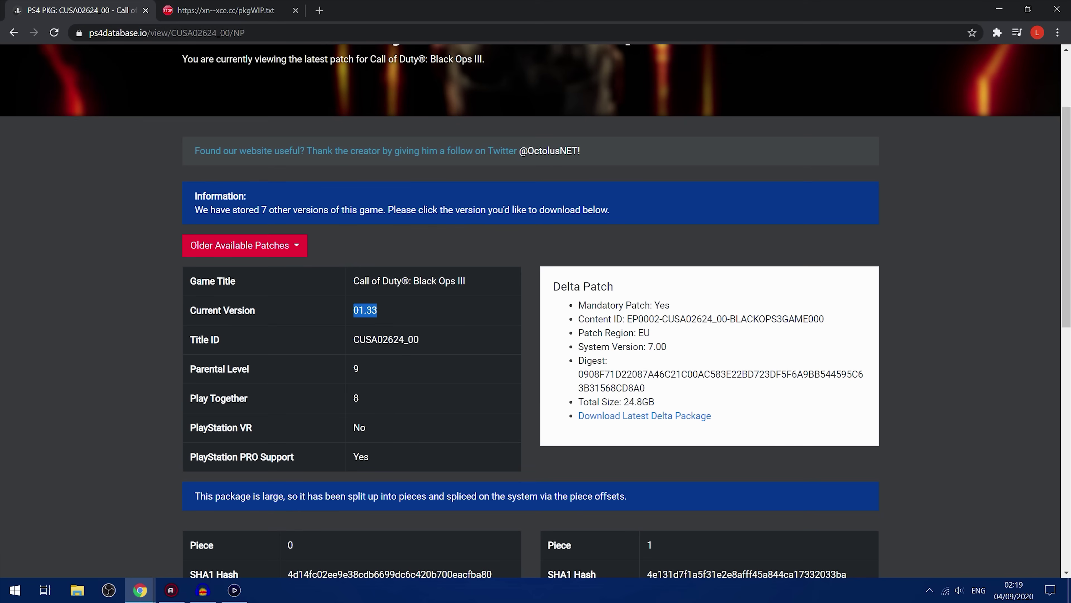
pyautogui.moveTo(649, 347); pyautogui.dragTo(670, 350)
pyautogui.hotkey('shift', 'Right')
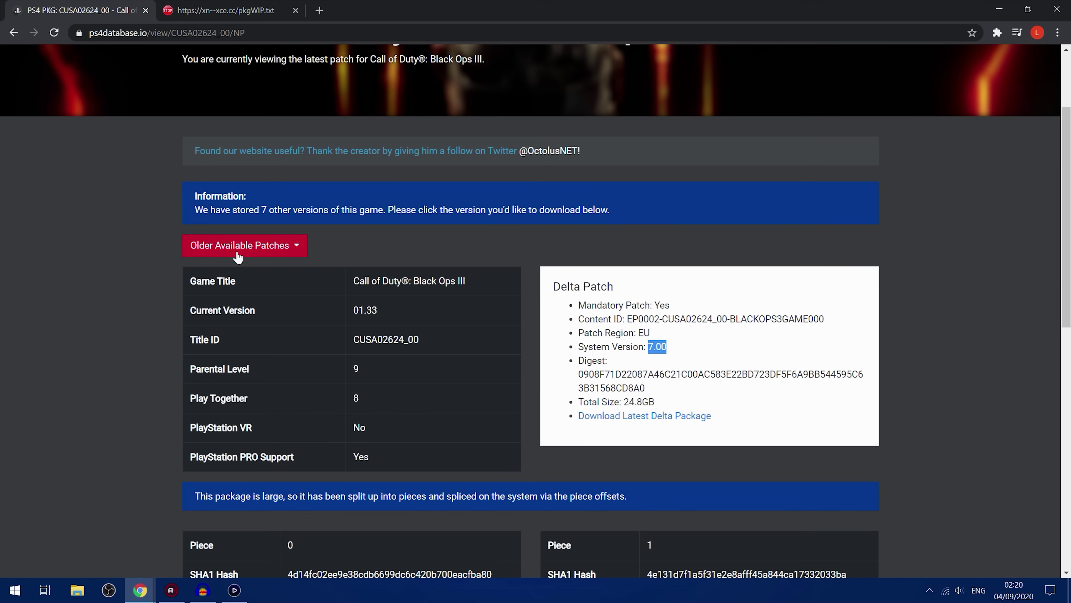
# Step: Open the details of older patch 01.32 and check its minimum required firmware
pyautogui.click(297, 247)
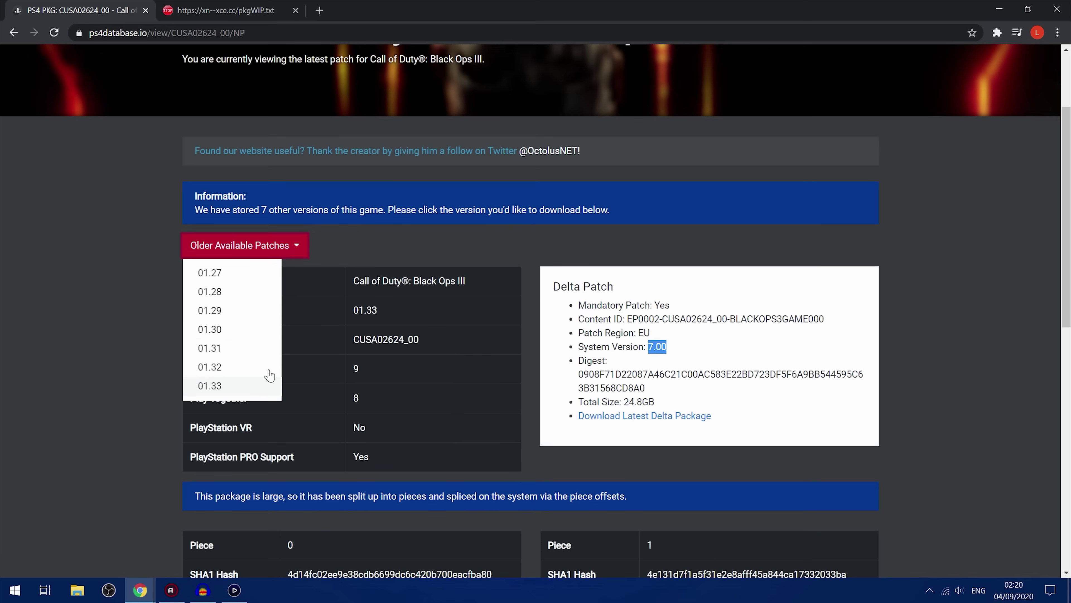
pyautogui.click(217, 368)
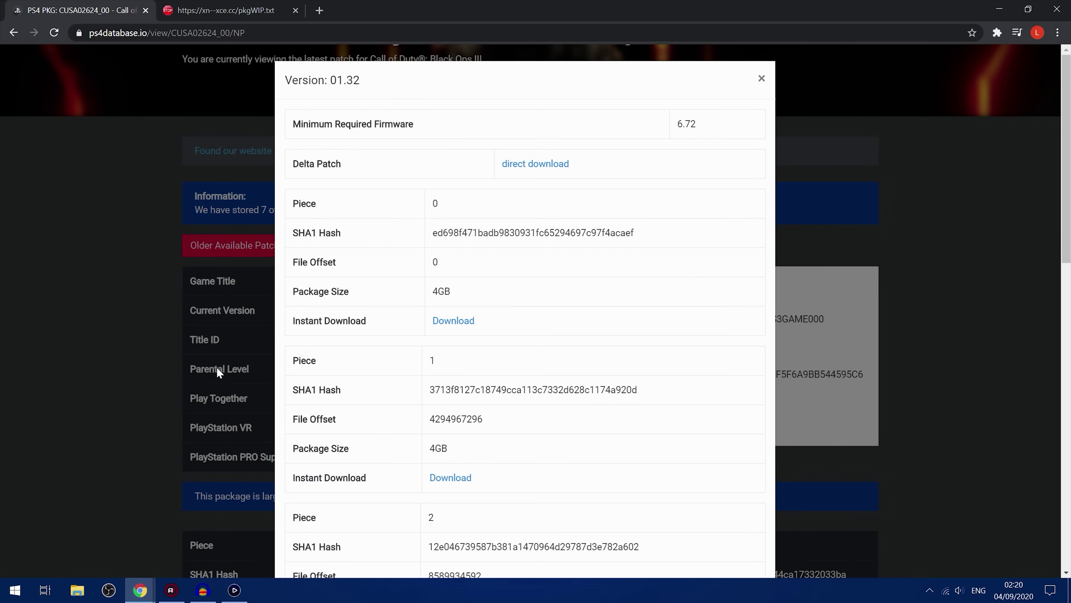
pyautogui.moveTo(292, 125); pyautogui.dragTo(416, 128)
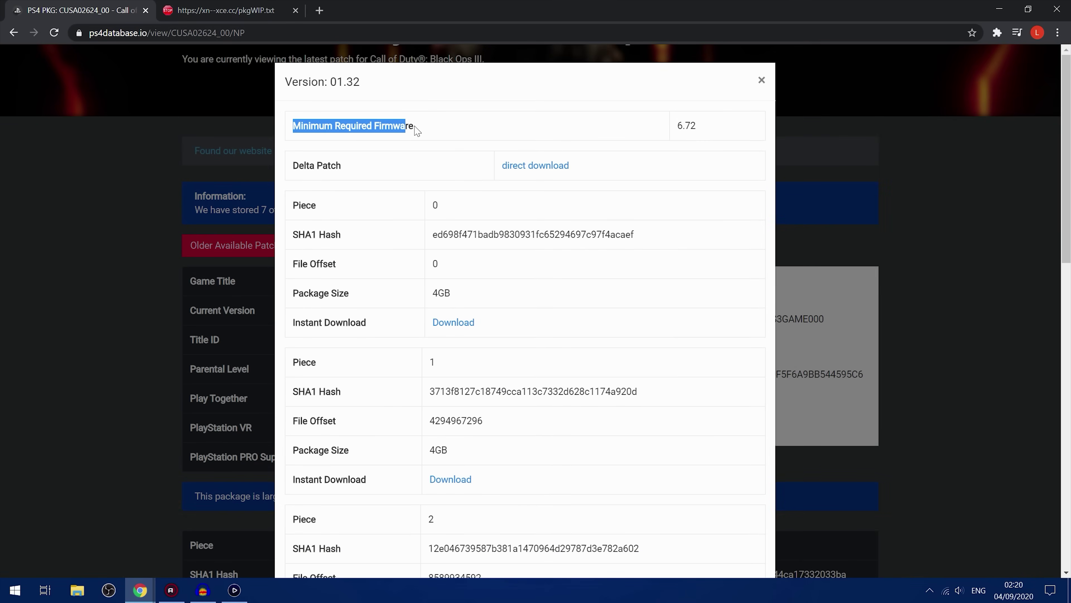
pyautogui.moveTo(328, 82); pyautogui.dragTo(353, 82)
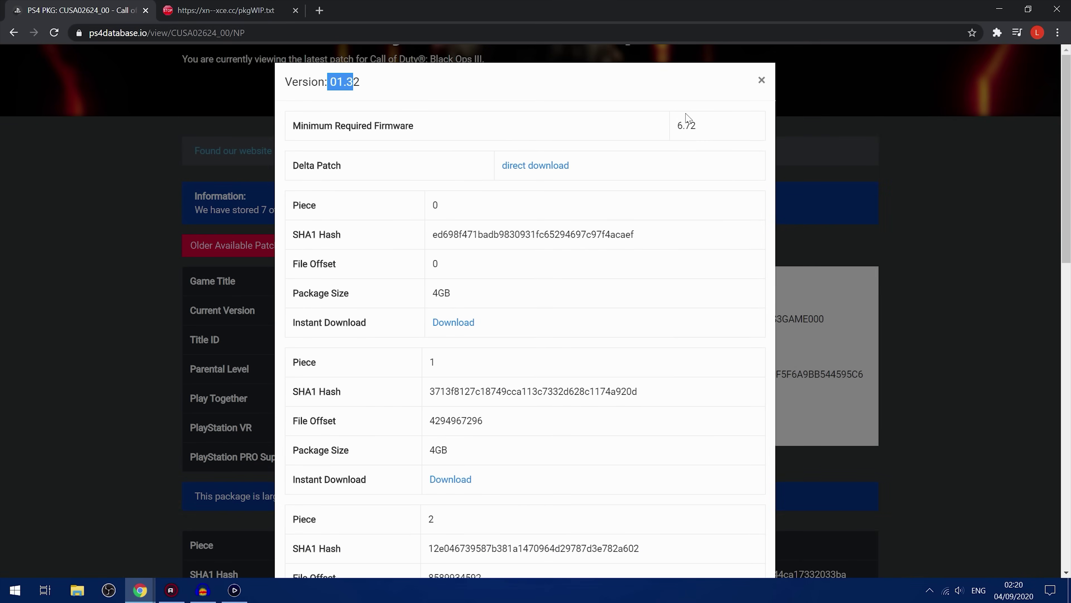
pyautogui.moveTo(676, 125); pyautogui.dragTo(690, 126)
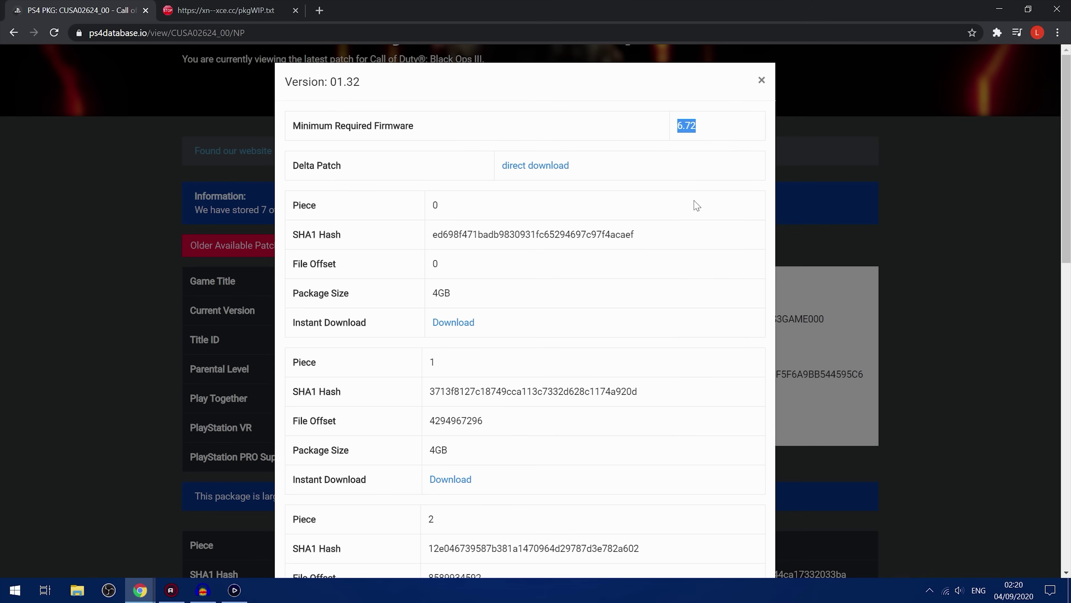
pyautogui.click(701, 133)
pyautogui.doubleClick(676, 133)
pyautogui.scroll(-3, 595, 322)
pyautogui.scroll(3, 569, 321)
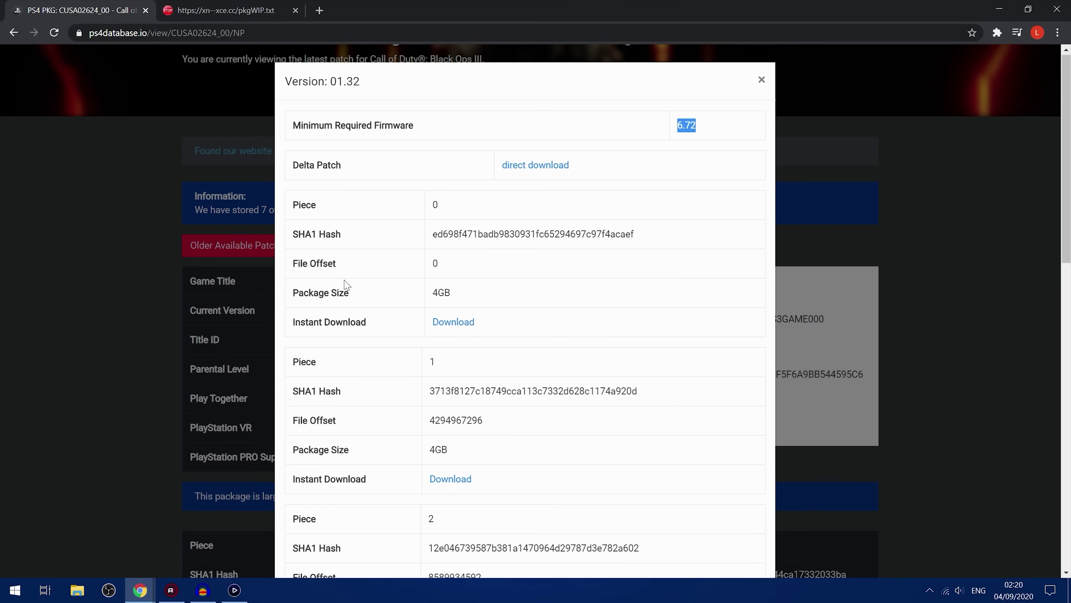
# Step: Launch JDownloader 2 with its LinkGrabber showing, minimize it, and return to the patch 01.32 download pieces in Chrome
pyautogui.click(15, 590)
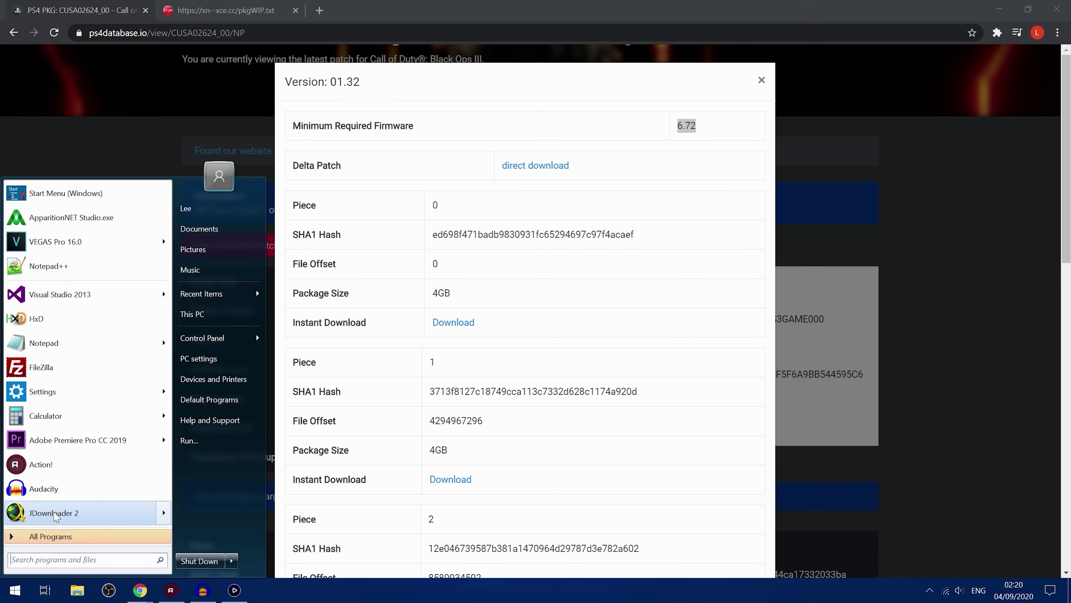
pyautogui.click(54, 513)
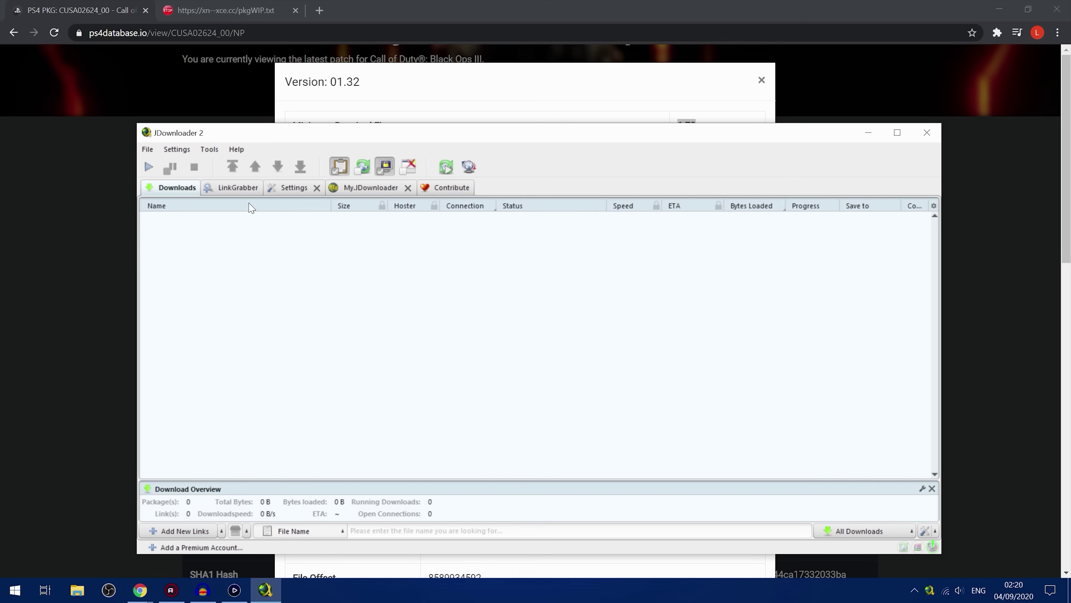
pyautogui.click(237, 188)
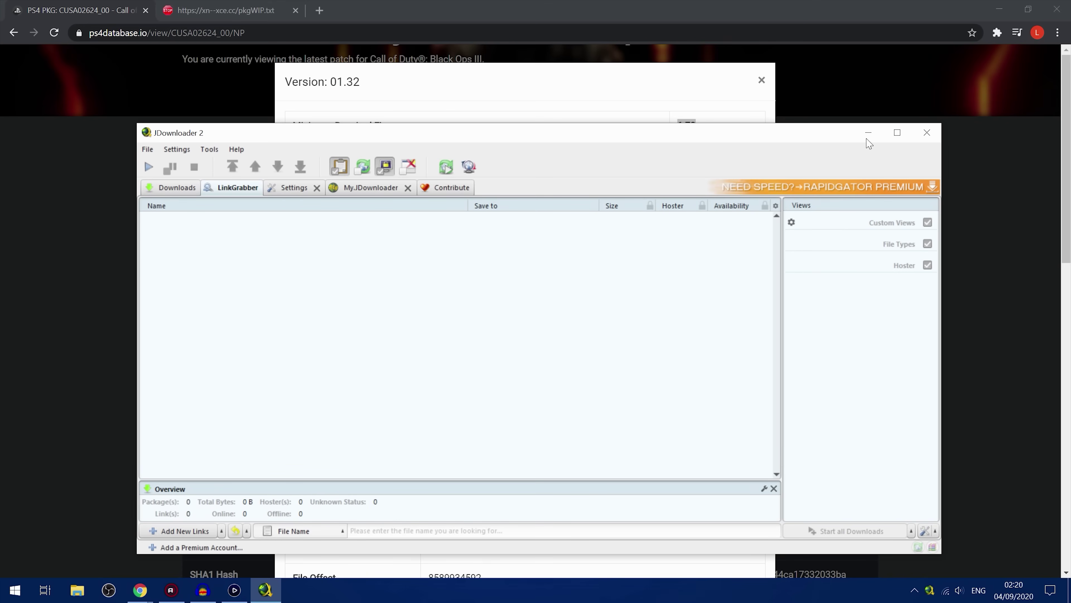
pyautogui.click(868, 133)
pyautogui.scroll(-1, 508, 125)
pyautogui.scroll(-8, 563, 250)
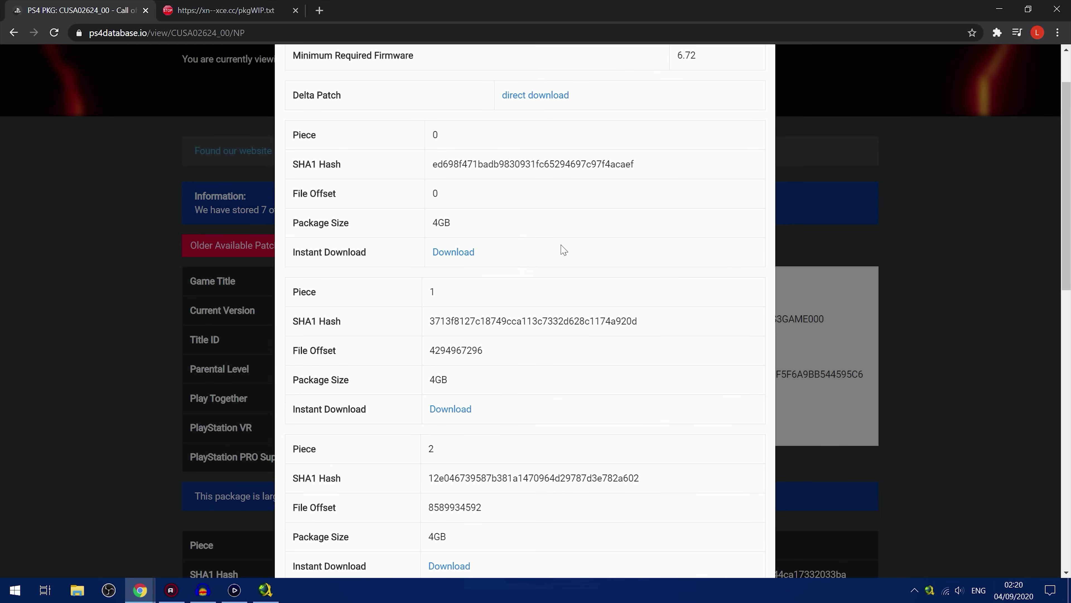
# Step: Check the package sizes of patch 01.32's pieces down to piece 6
pyautogui.scroll(-3, 563, 250)
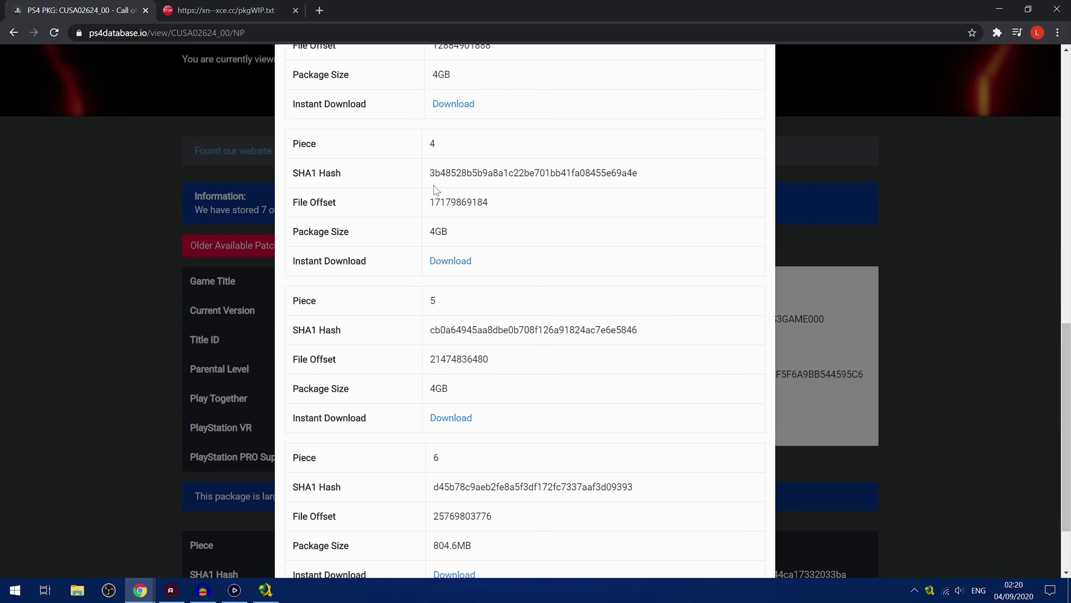
pyautogui.doubleClick(439, 230)
pyautogui.moveTo(449, 387); pyautogui.dragTo(424, 388)
pyautogui.scroll(-2, 513, 399)
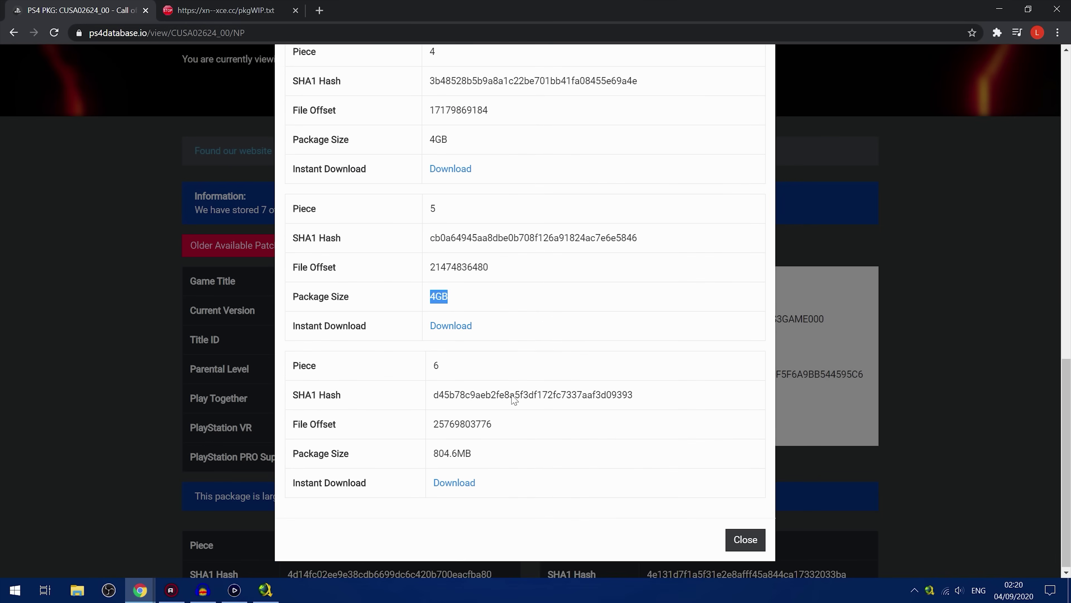
pyautogui.scroll(15, 513, 380)
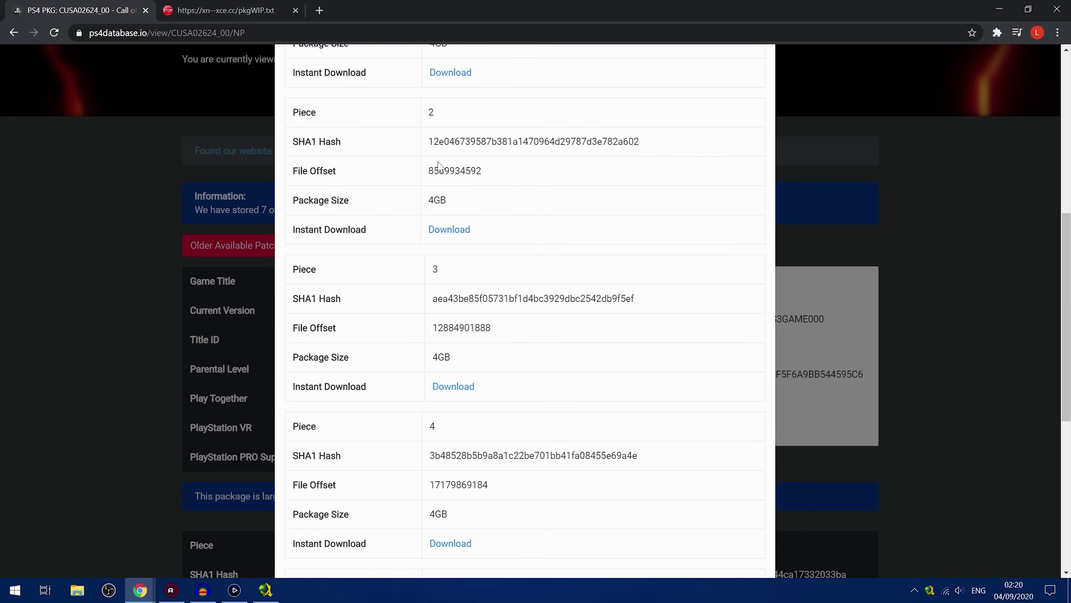
pyautogui.scroll(-1, 464, 287)
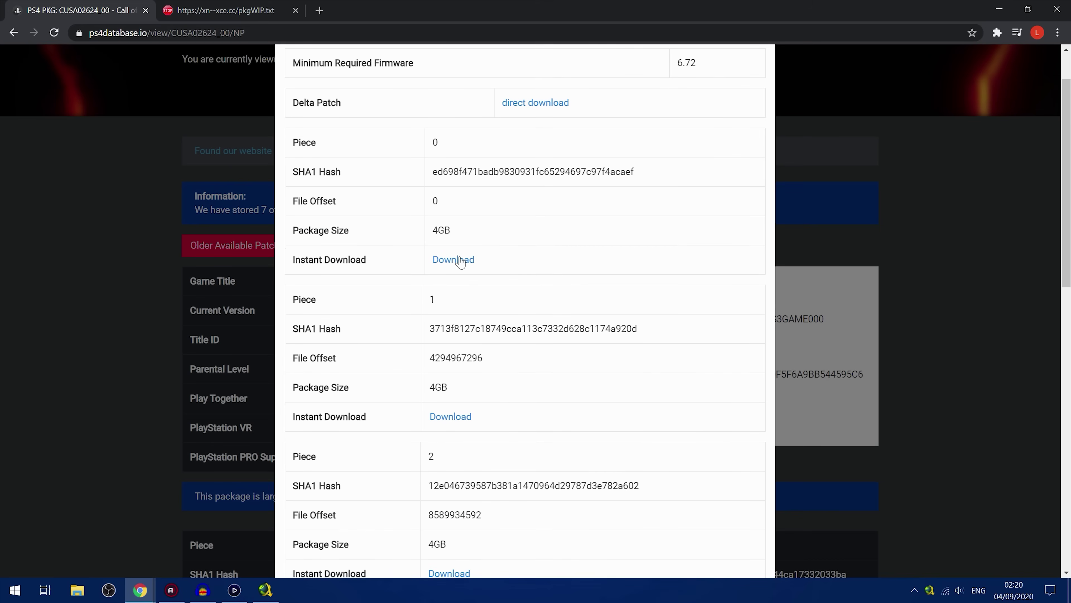
# Step: Copy the download link addresses of patch 01.32's pieces 0, 1 and 2 so JDownloader collects them
pyautogui.rightClick(458, 259)
pyautogui.click(499, 332)
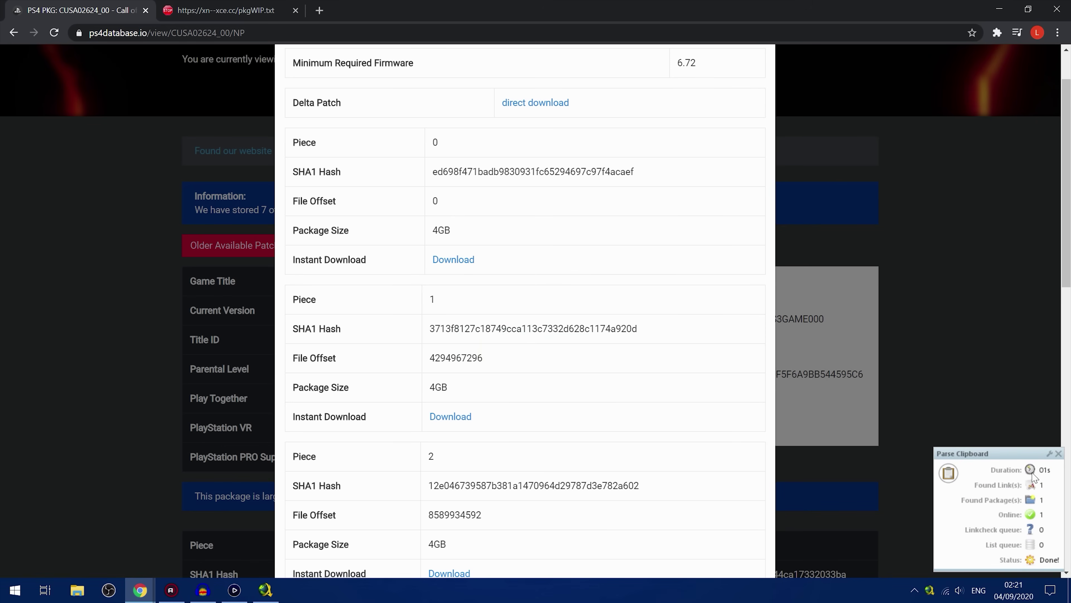
pyautogui.scroll(-4, 490, 347)
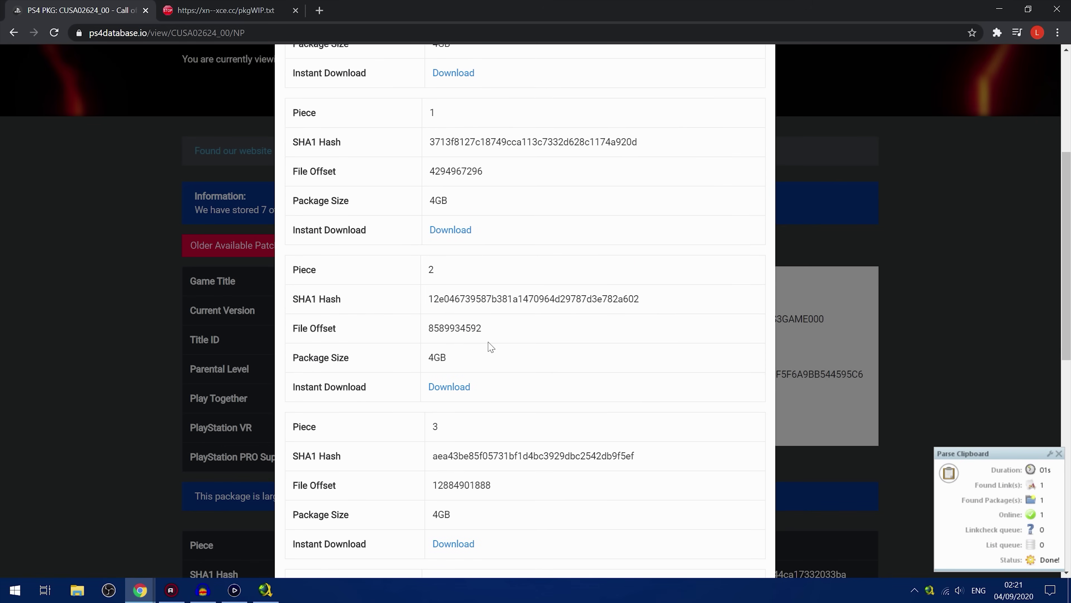
pyautogui.rightClick(457, 229)
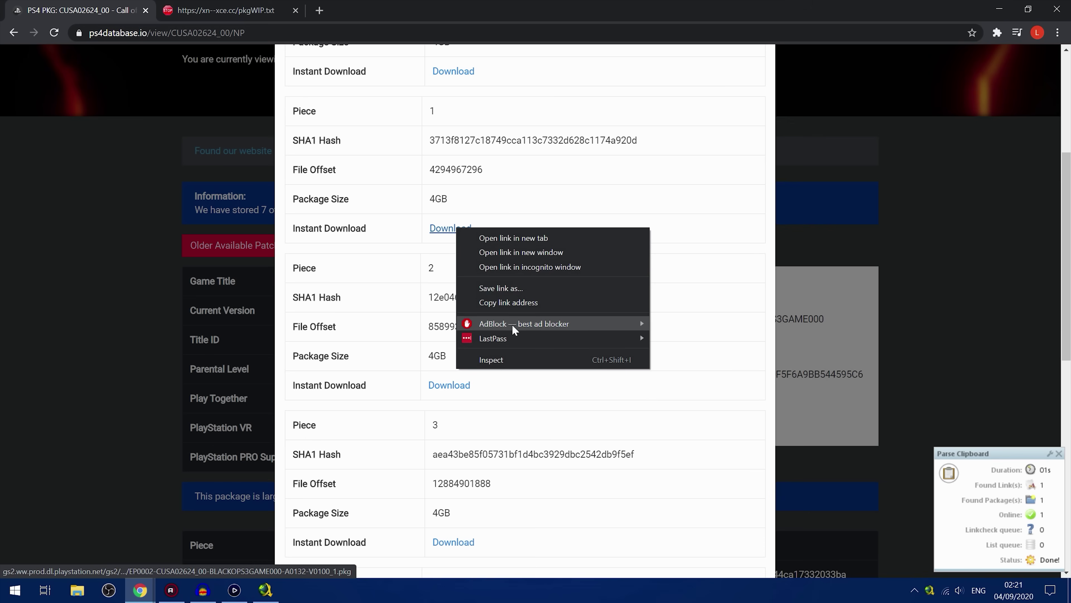
pyautogui.click(500, 307)
pyautogui.rightClick(445, 384)
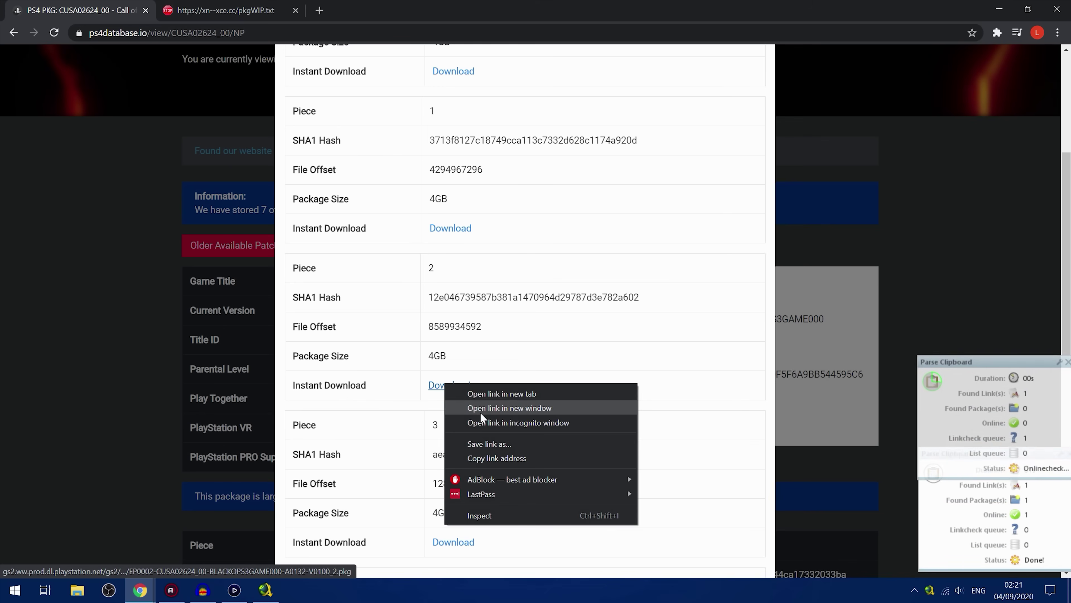
pyautogui.click(486, 458)
# Step: Copy the download link addresses of pieces 3 and 4 for JDownloader's link grabber
pyautogui.scroll(-5, 448, 295)
pyautogui.rightClick(451, 290)
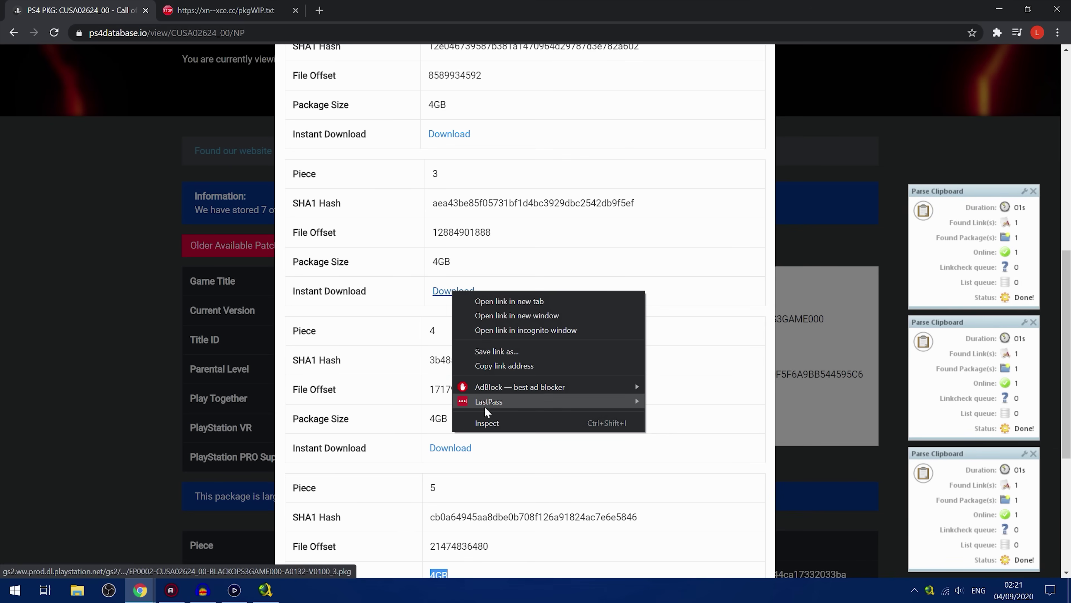
pyautogui.click(491, 367)
pyautogui.rightClick(454, 448)
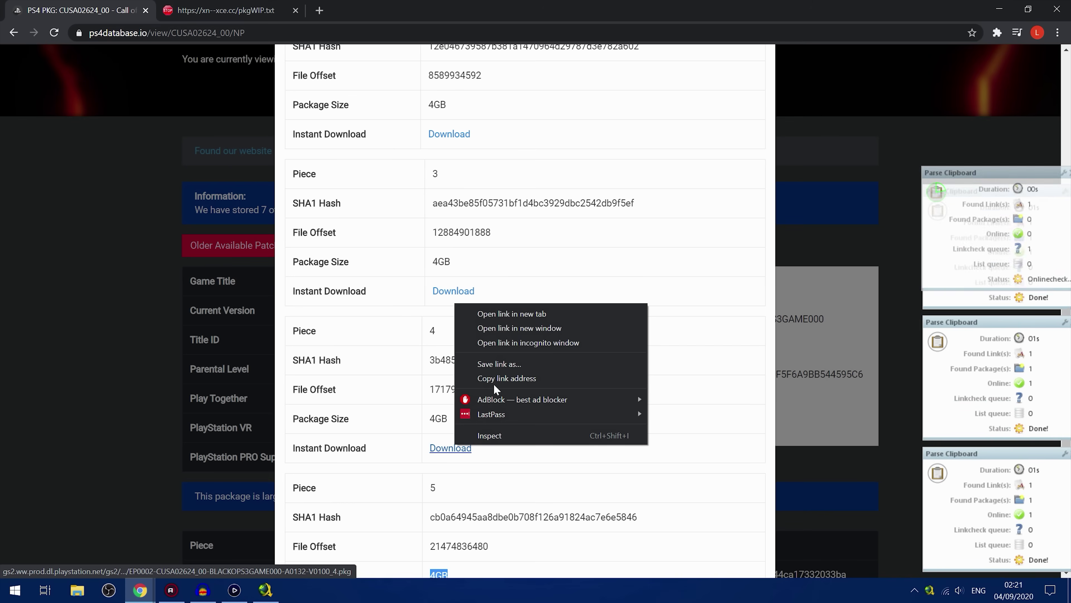
pyautogui.click(502, 378)
# Step: Copy the download link addresses of pieces 5 and 6, and switch to JDownloader 2
pyautogui.scroll(-5, 452, 340)
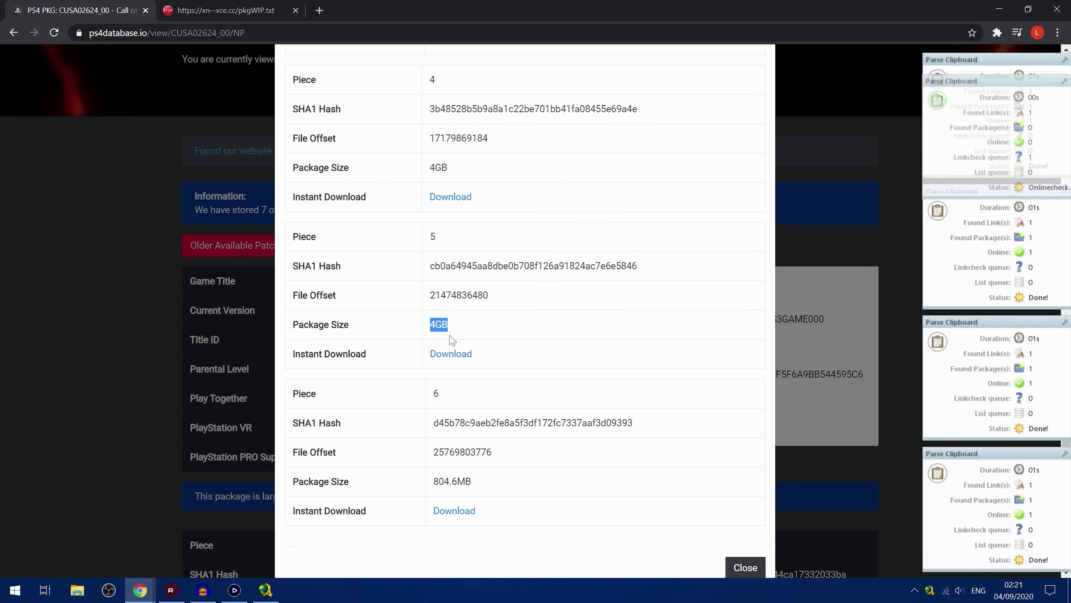
pyautogui.rightClick(445, 352)
pyautogui.click(498, 425)
pyautogui.rightClick(465, 509)
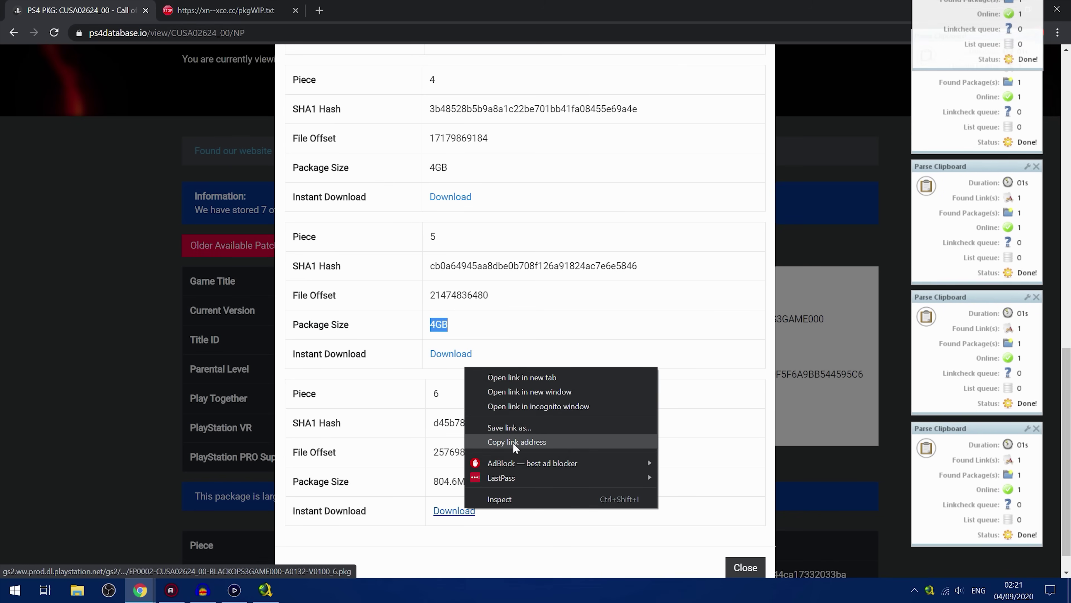
pyautogui.click(515, 442)
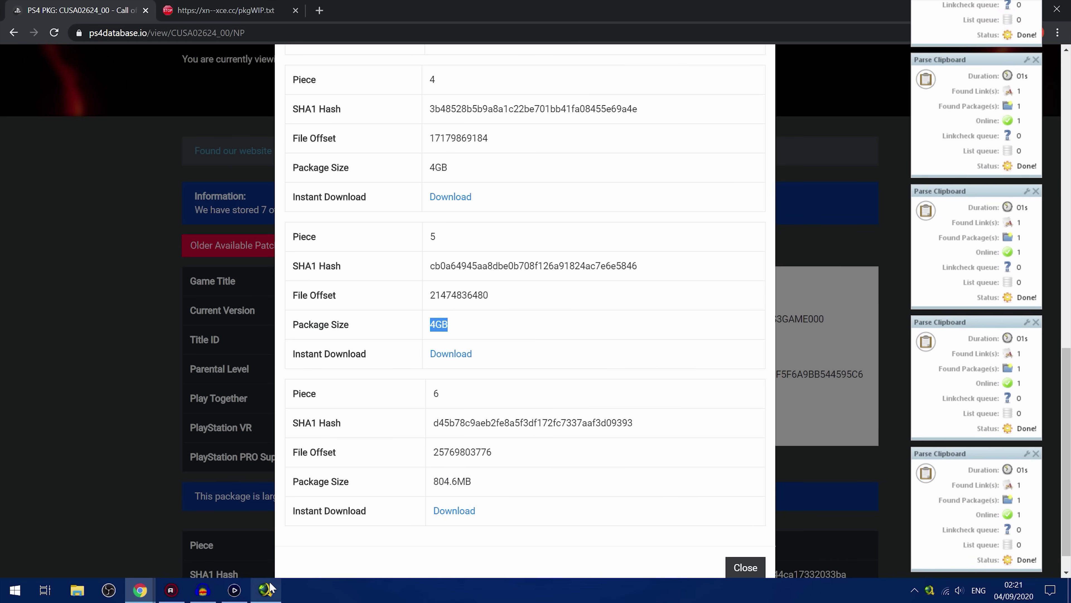
pyautogui.click(266, 590)
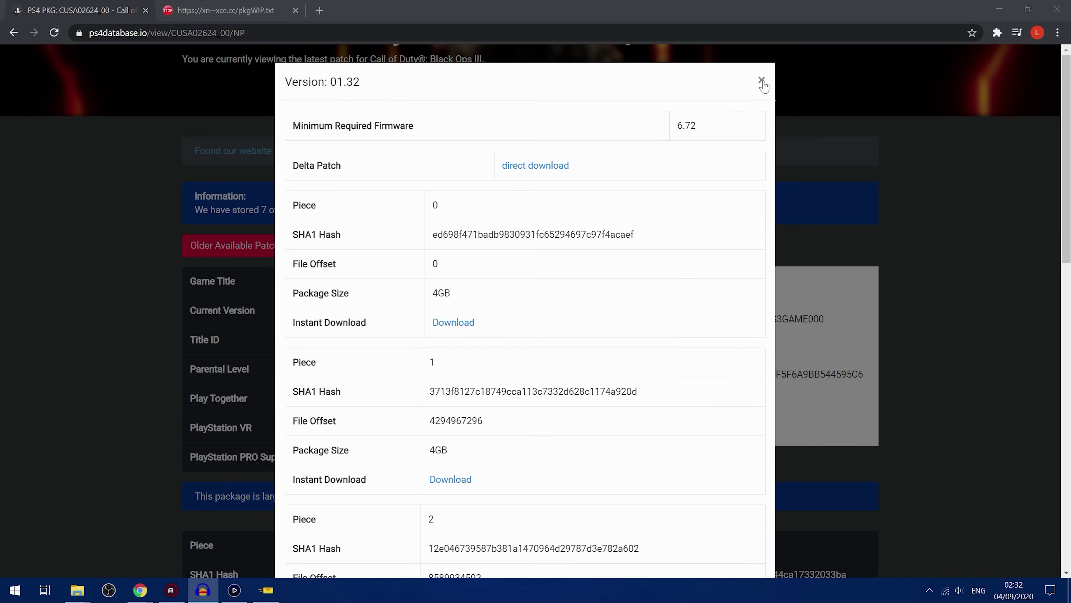
# Step: Close the version 01.32 details in Chrome and show the pkgWIP.txt package link list on xn--xce.cc
pyautogui.click(764, 81)
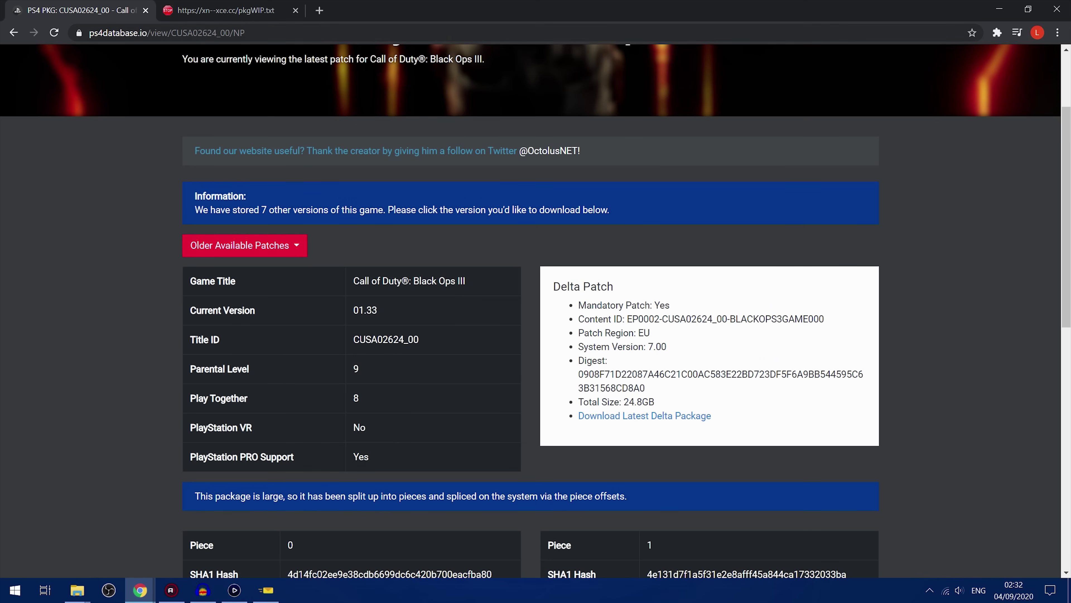
pyautogui.moveTo(94, 32); pyautogui.dragTo(138, 32)
pyautogui.click(249, 13)
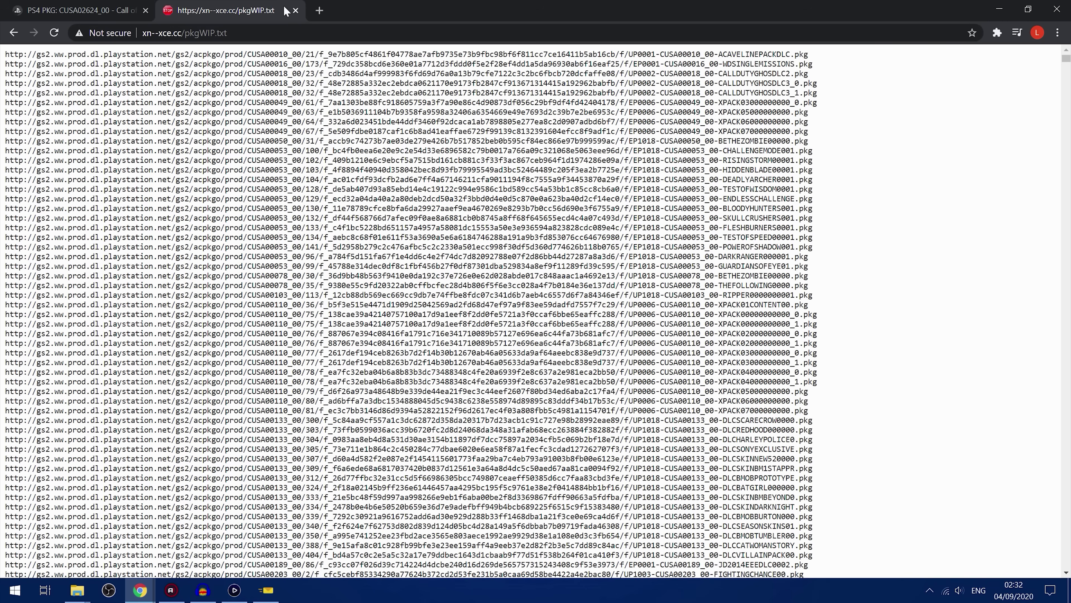
pyautogui.moveTo(142, 33); pyautogui.dragTo(152, 33)
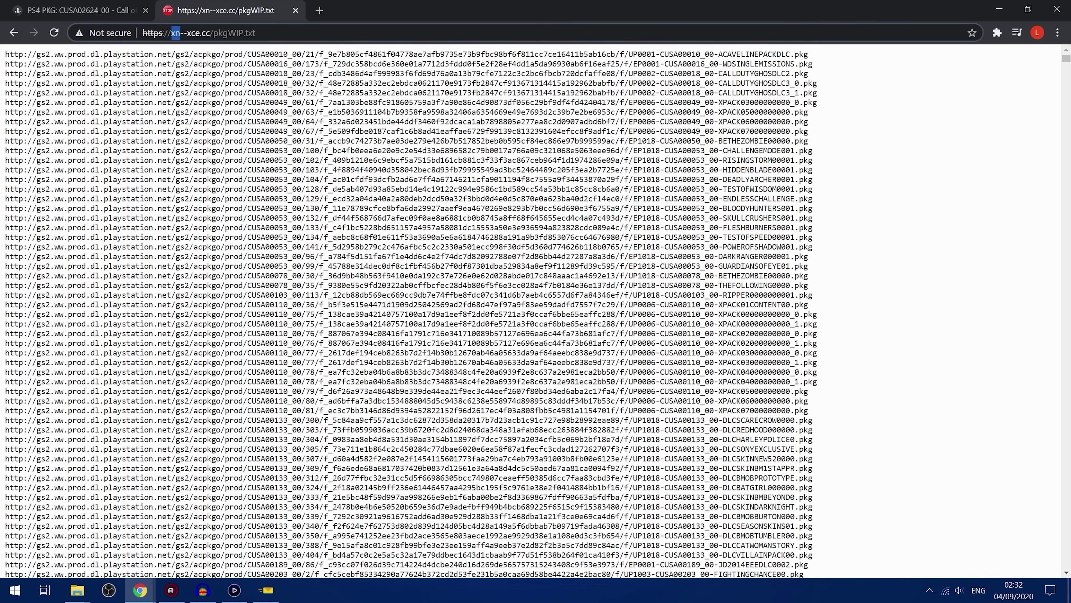
pyautogui.hotkey('ctrl', 'a')
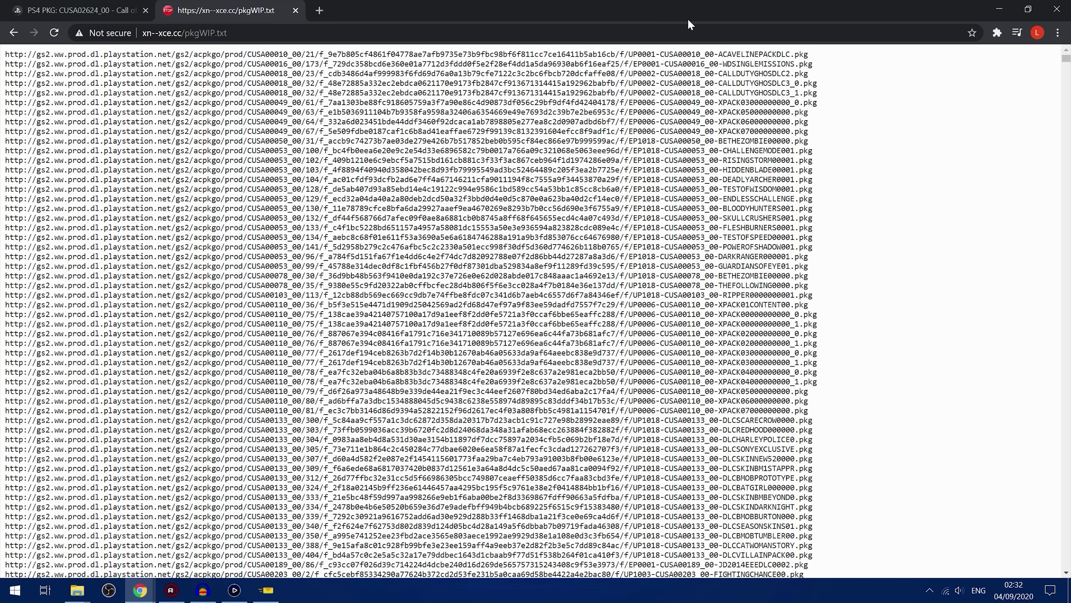
# Step: Search the pkgWIP.txt list for CUSA02624 and go to the block of matching package links
pyautogui.click(936, 180)
pyautogui.hotkey('ctrl', 'f')
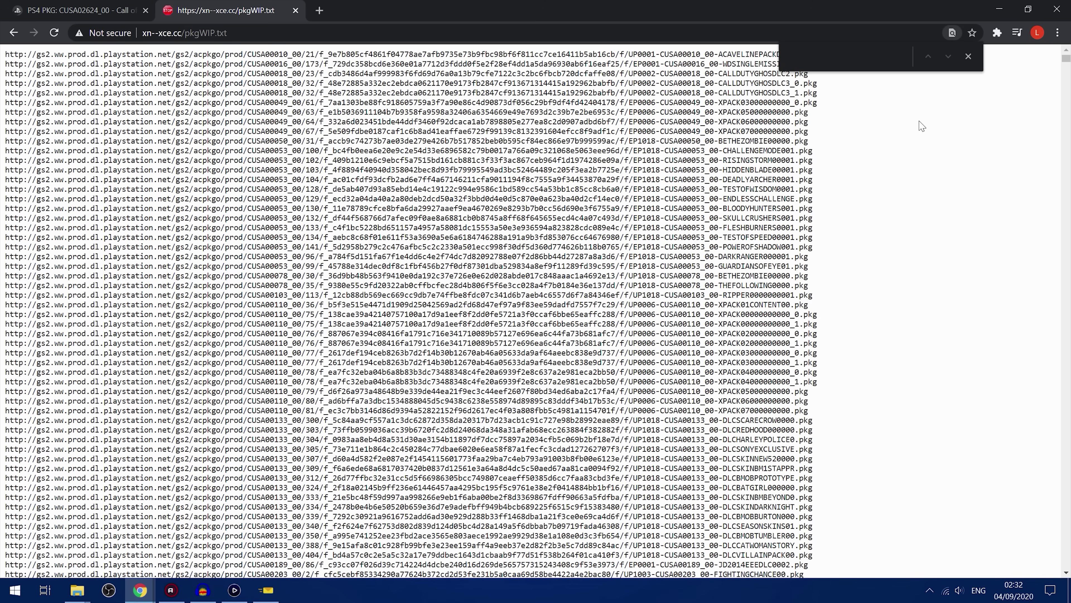
pyautogui.write('CUSA02624')
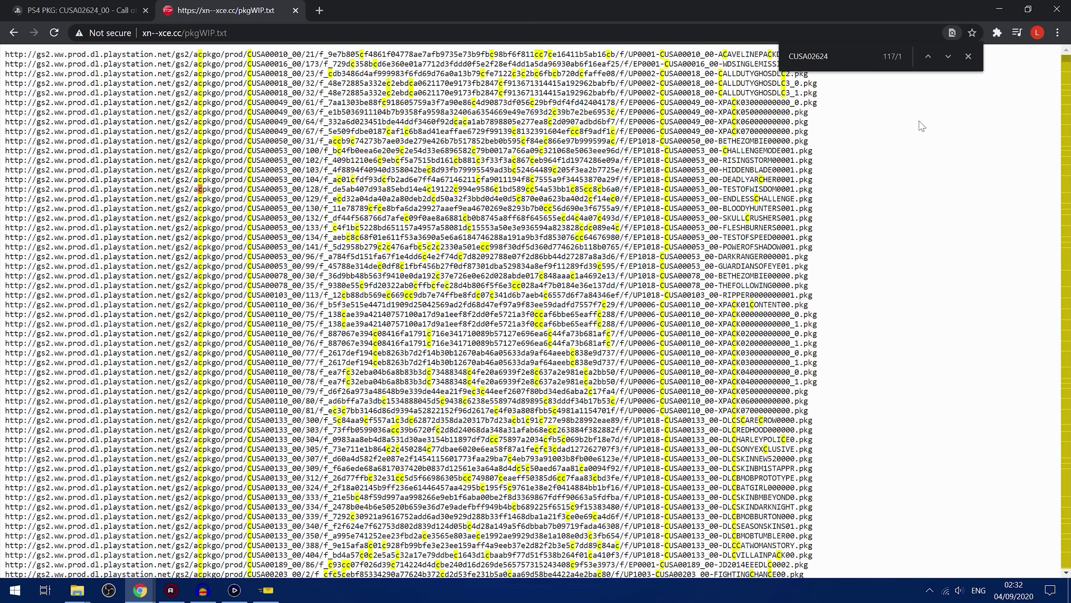
pyautogui.press('Return')
pyautogui.moveTo(1066, 91); pyautogui.dragTo(992, 216)
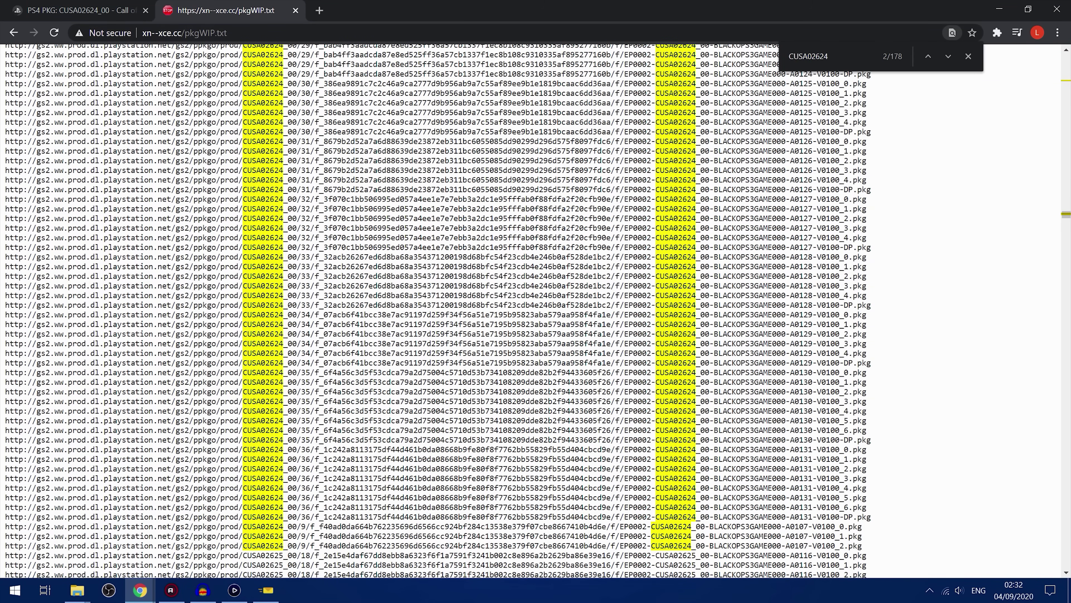
# Step: Examine the patch version numbers in the CUSA02624 Black Ops III package links
pyautogui.scroll(8, 886, 165)
pyautogui.scroll(-3, 801, 134)
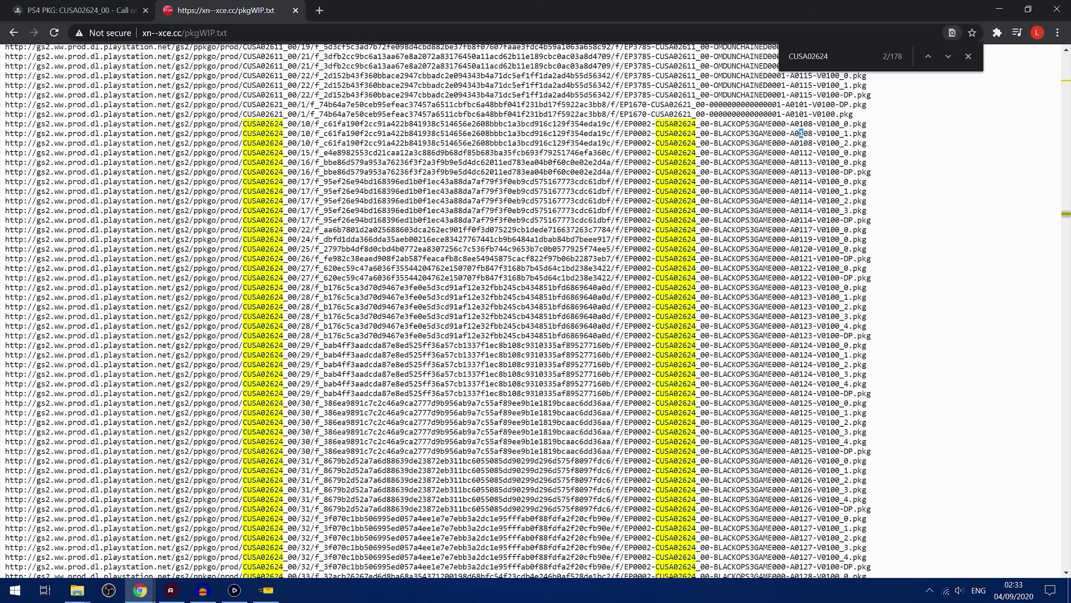
pyautogui.moveTo(799, 162); pyautogui.dragTo(812, 172)
pyautogui.scroll(-2, 812, 172)
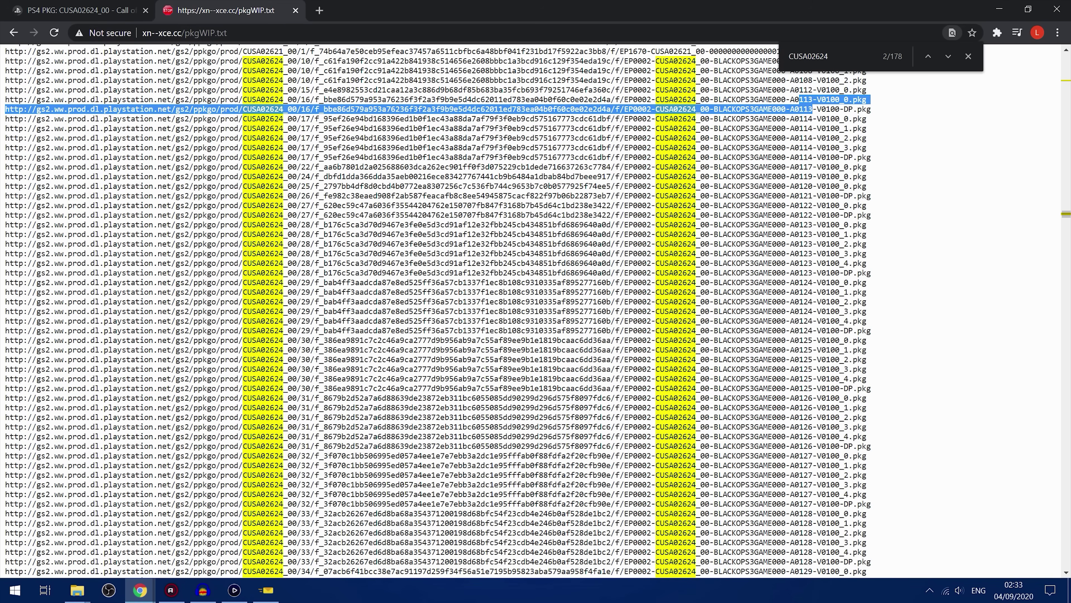
pyautogui.scroll(-7, 812, 109)
pyautogui.moveTo(790, 206); pyautogui.dragTo(807, 311)
pyautogui.scroll(-3, 808, 311)
pyautogui.scroll(8, 807, 311)
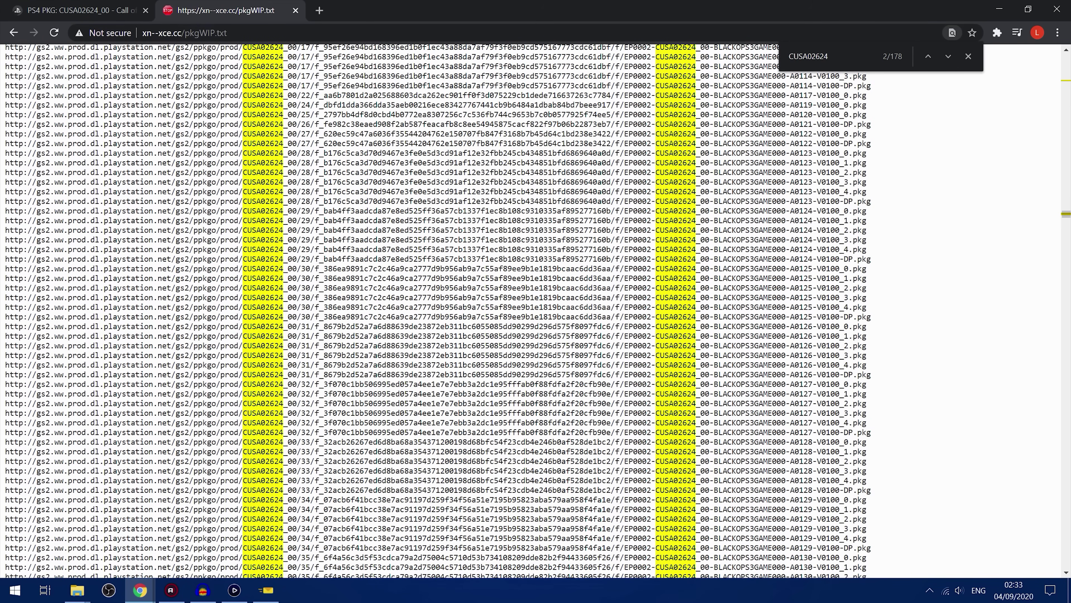
pyautogui.moveTo(593, 210); pyautogui.dragTo(723, 335)
pyautogui.scroll(7, 440, 311)
pyautogui.scroll(-5, 734, 380)
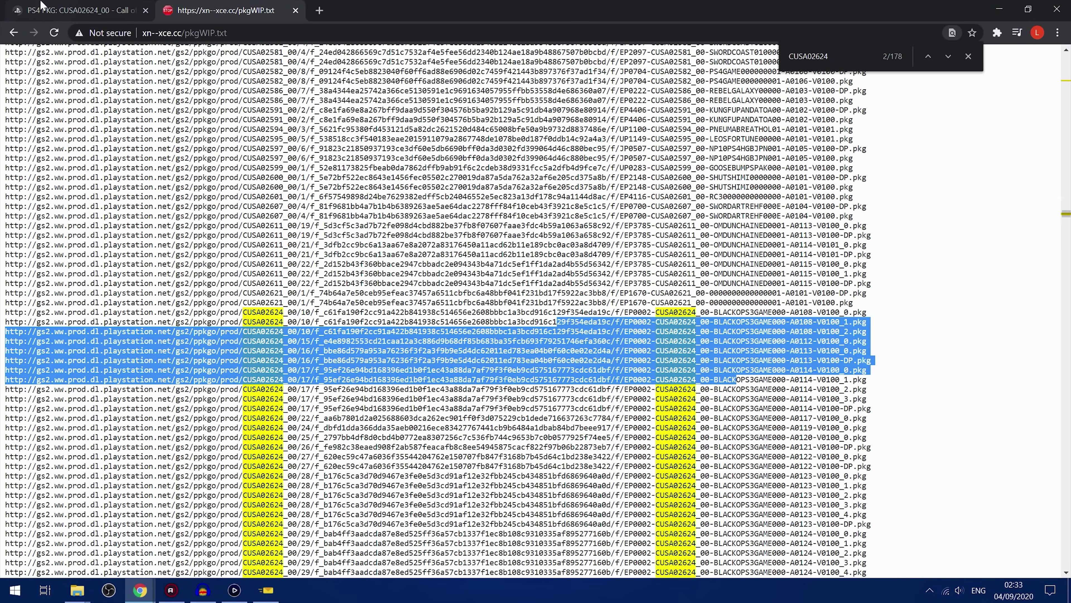
# Step: Check which older patches the PS4 database page offers for Black Ops III, and return to the pkgWIP.txt list
pyautogui.click(62, 5)
pyautogui.click(218, 252)
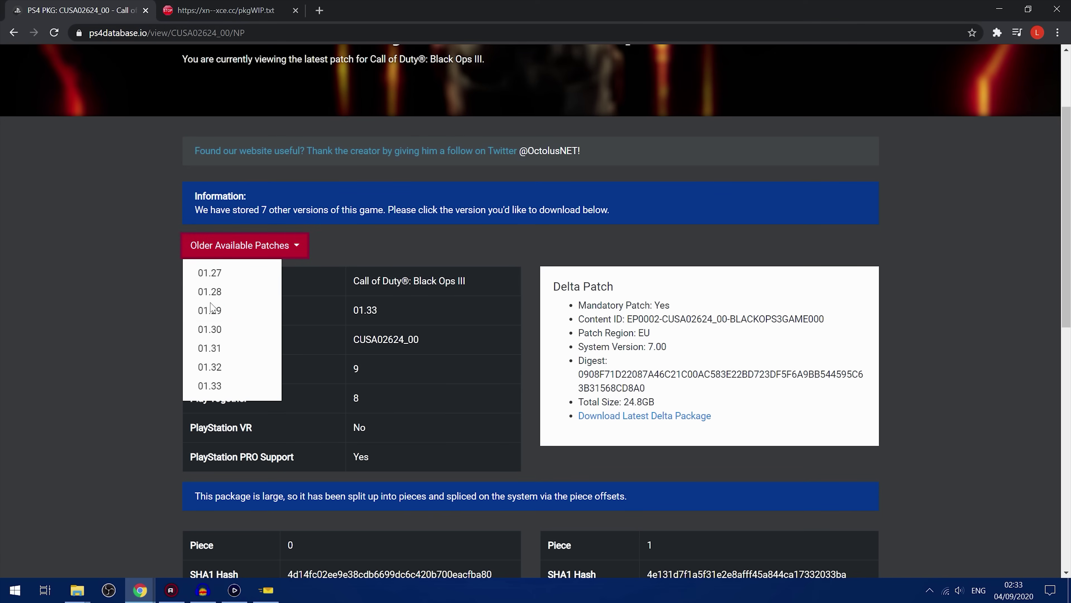
pyautogui.click(128, 256)
pyautogui.click(215, 9)
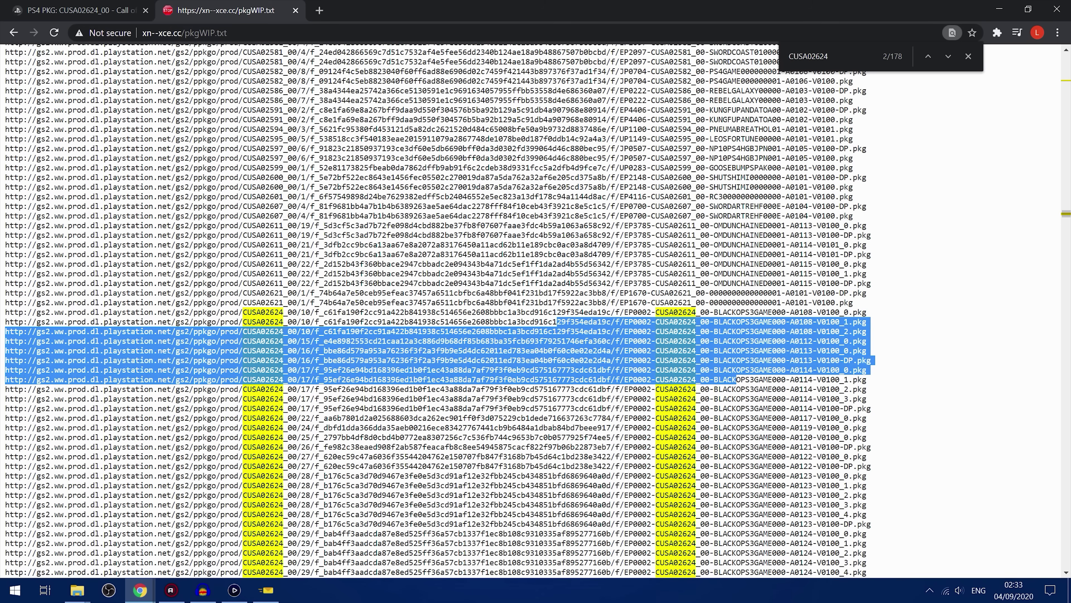
# Step: Close the CUSA02624 page search and look through other games' package links higher up the list
pyautogui.scroll(-1, 440, 311)
pyautogui.scroll(3, 933, 151)
pyautogui.click(969, 56)
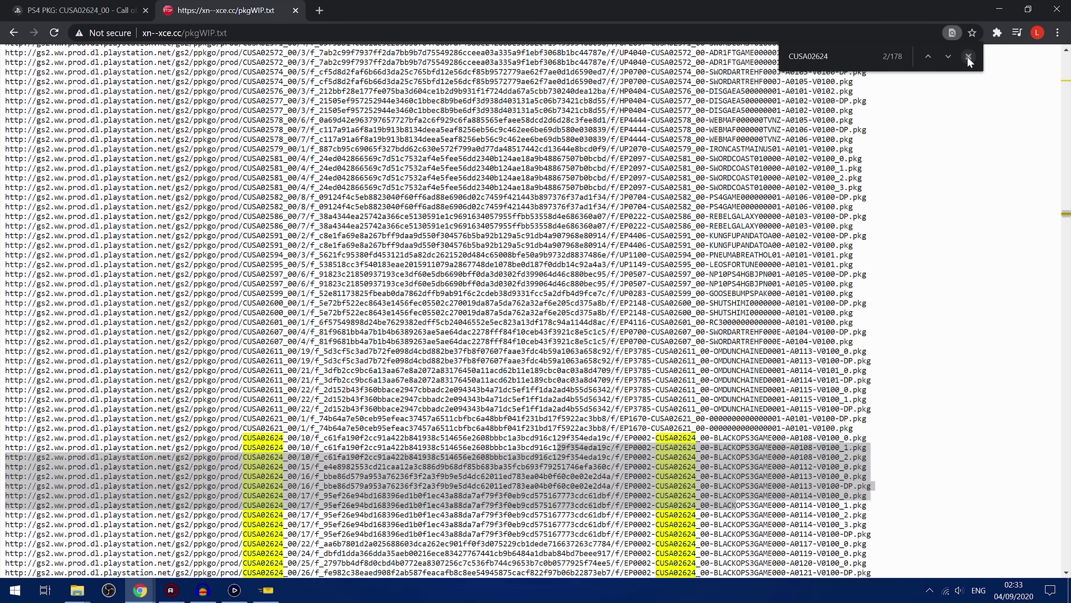
pyautogui.scroll(-2, 973, 260)
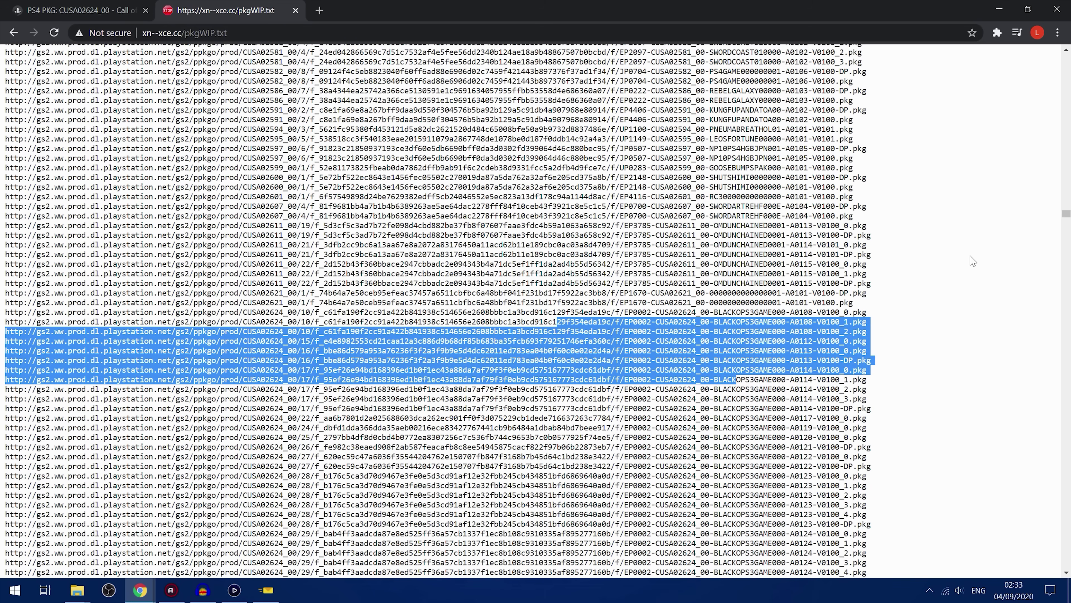
pyautogui.scroll(15, 970, 262)
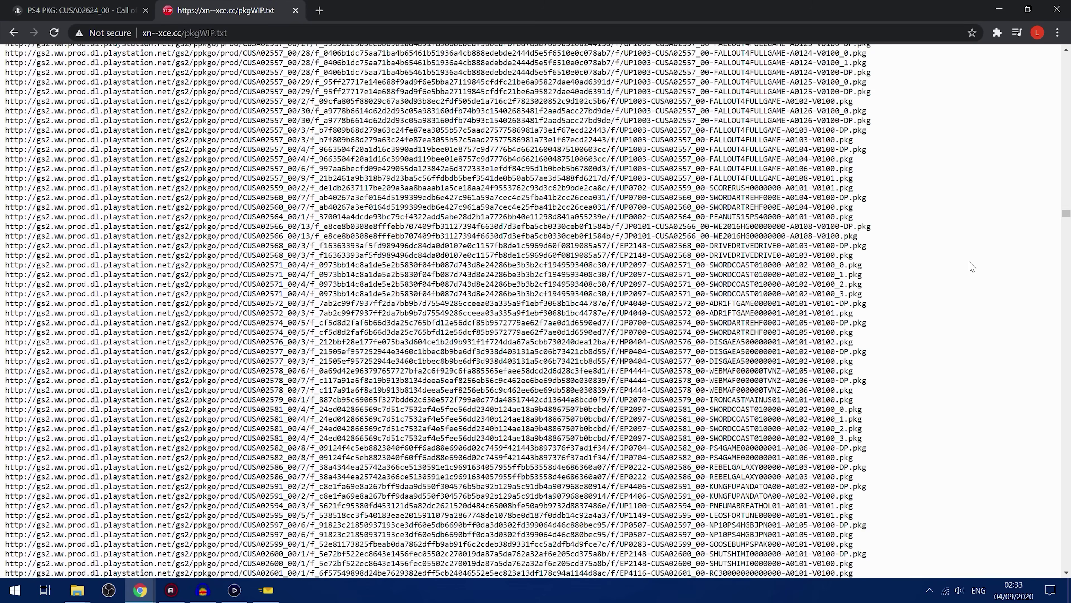
pyautogui.scroll(10, 879, 289)
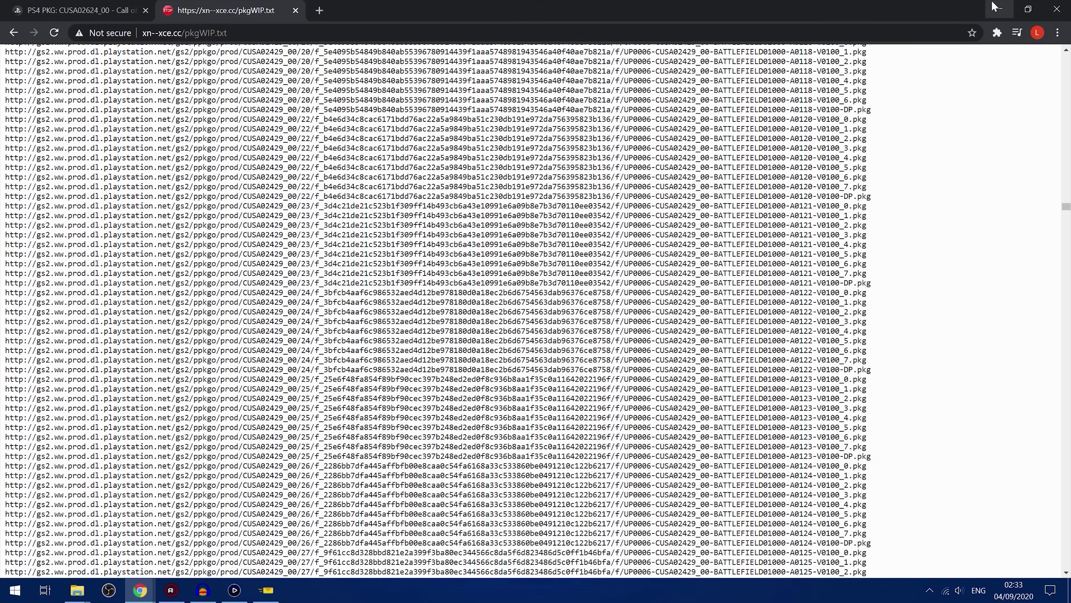
# Step: Return to patch 01.32's download pieces on the PS4 database page and minimize Chrome
pyautogui.click(123, 7)
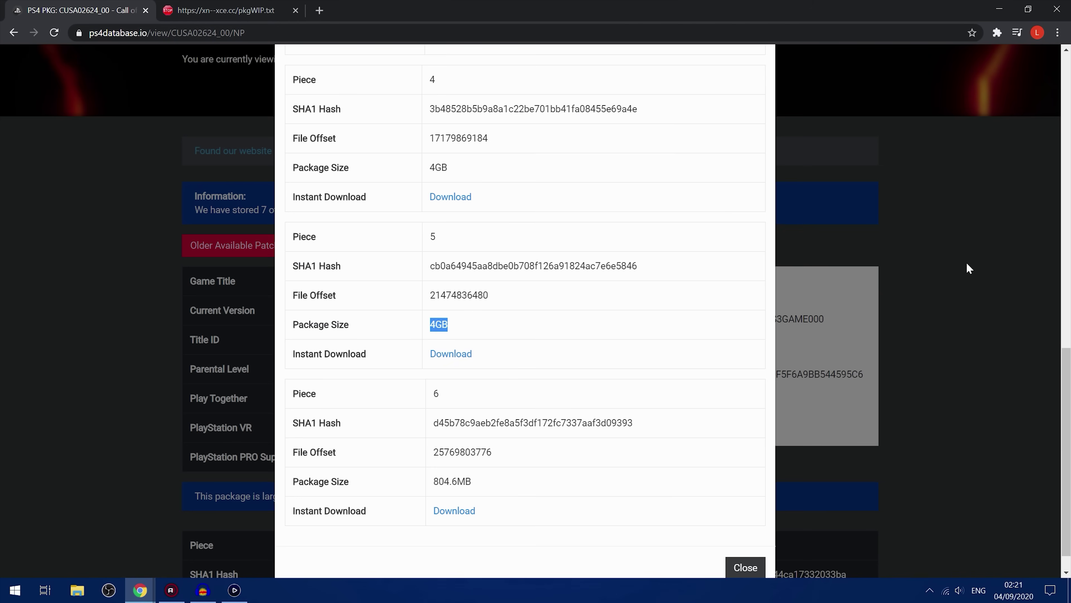
pyautogui.scroll(5, 457, 262)
pyautogui.scroll(7, 457, 262)
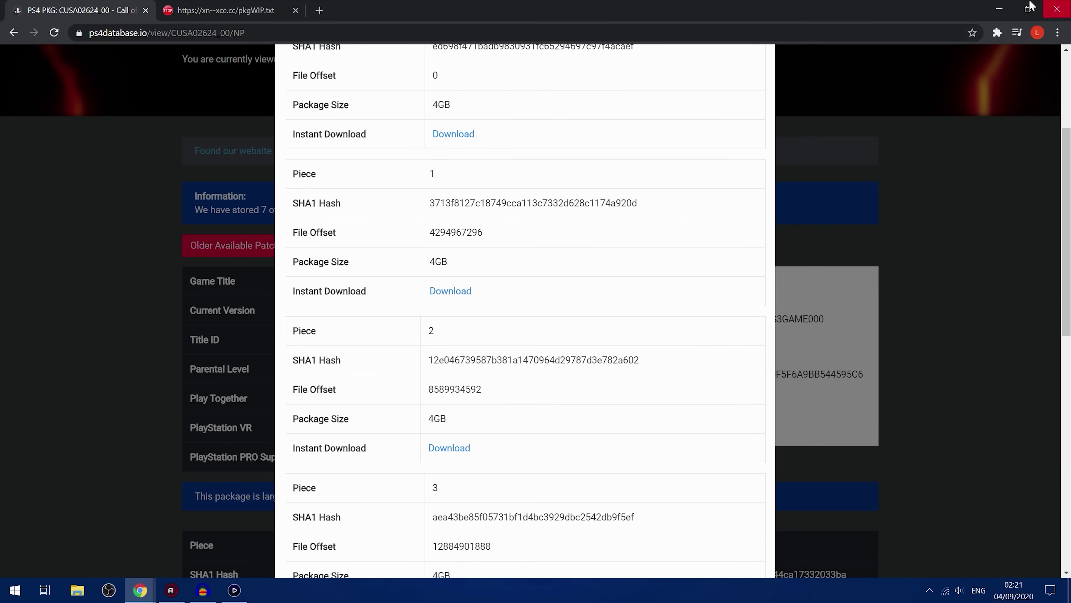
pyautogui.click(999, 9)
# Step: Open the downloaded Black Ops III A0132 patch folder from the desktop and select its PKG files 0 to 6
pyautogui.click(370, 84)
pyautogui.doubleClick(369, 84)
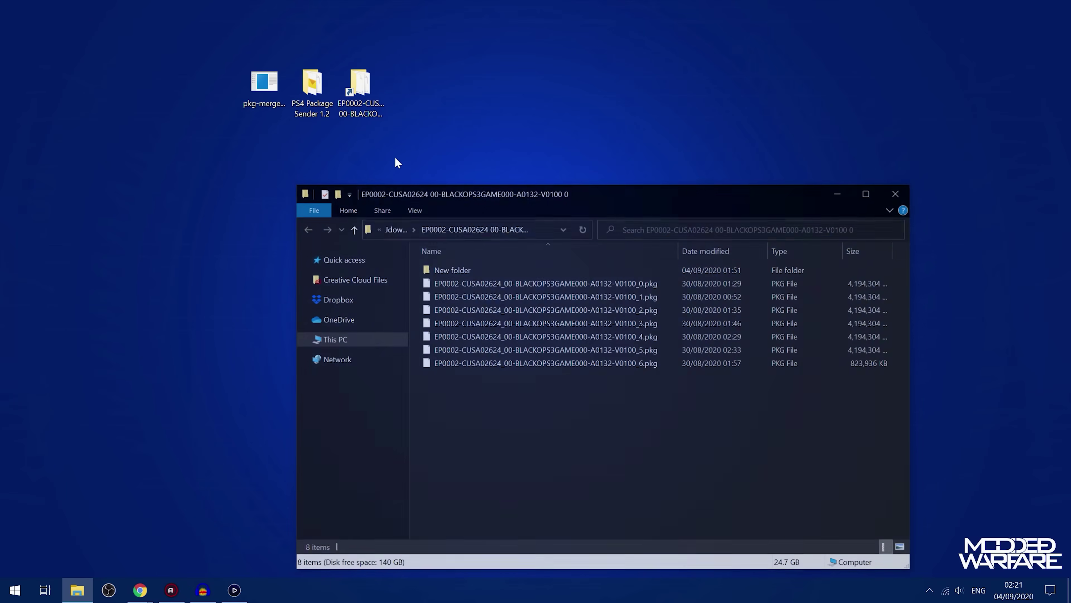
pyautogui.moveTo(474, 192); pyautogui.dragTo(451, 138)
pyautogui.moveTo(485, 349); pyautogui.dragTo(532, 226)
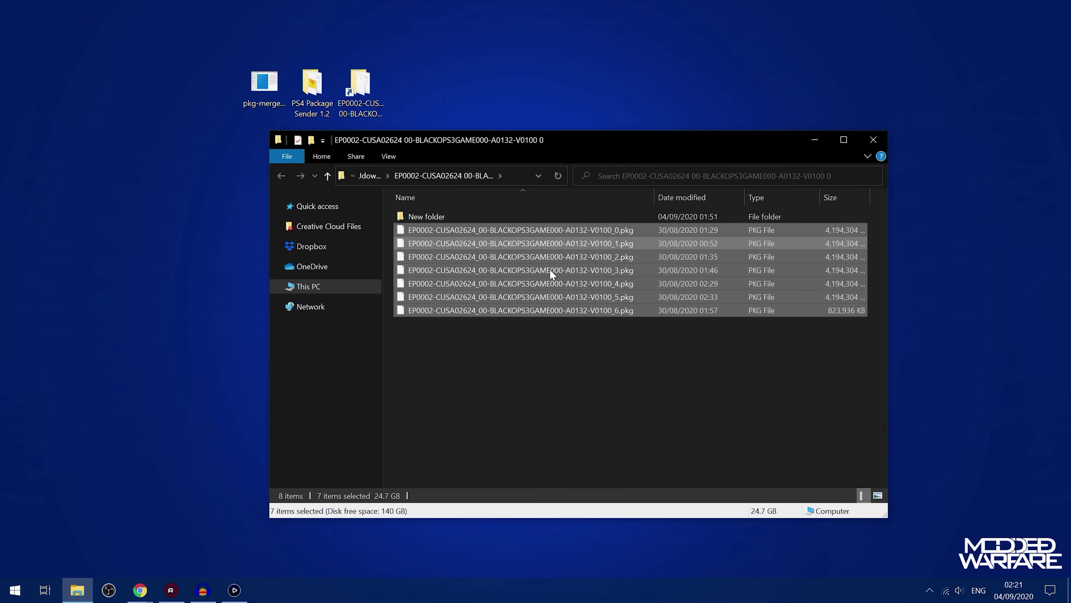
# Step: Start PS4 Package Sender v1.2 from its desktop folder, close the extra instance, and place its window beside the patch folder
pyautogui.moveTo(574, 150); pyautogui.dragTo(626, 132)
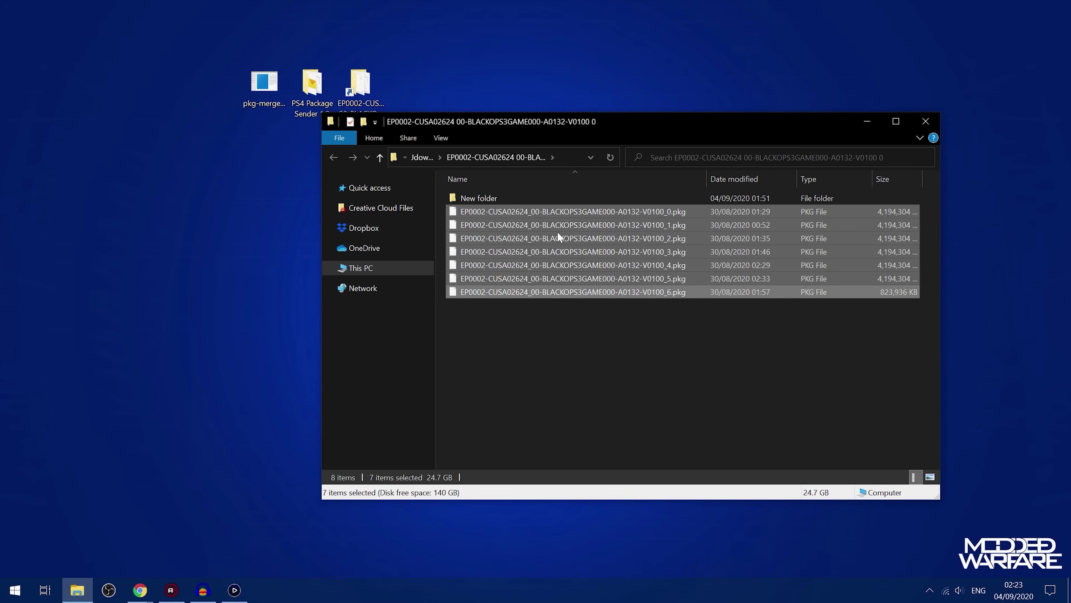
pyautogui.moveTo(555, 124); pyautogui.dragTo(634, 126)
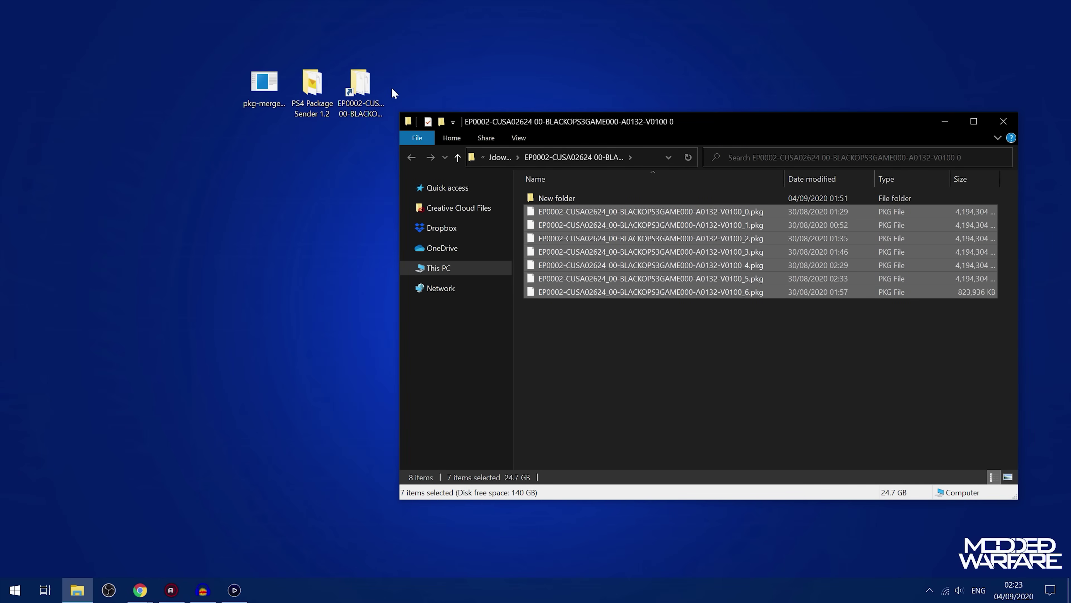
pyautogui.click(314, 82)
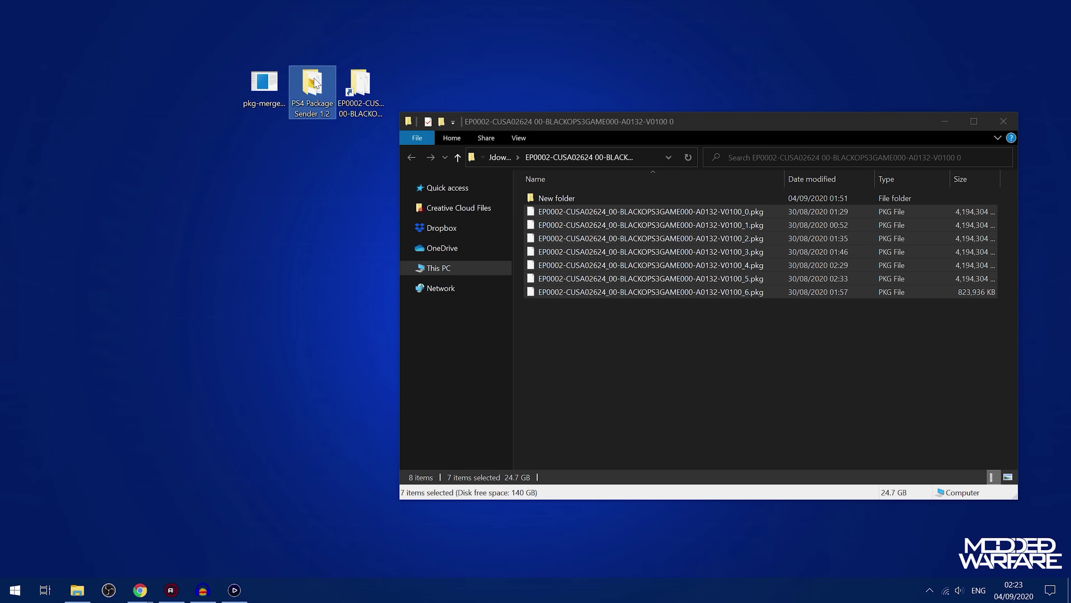
pyautogui.doubleClick(312, 88)
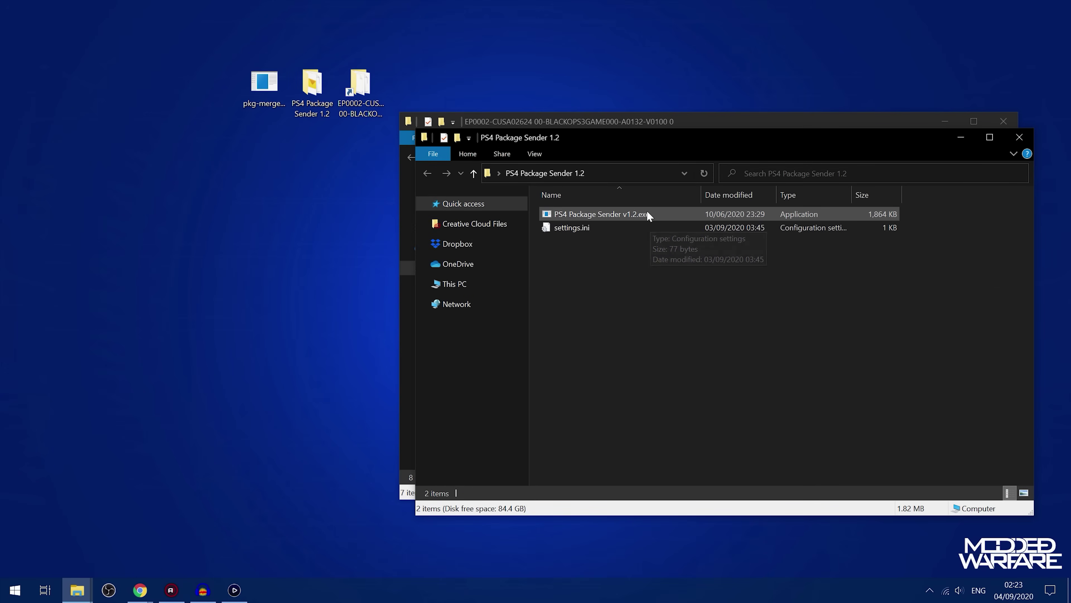
pyautogui.click(722, 212)
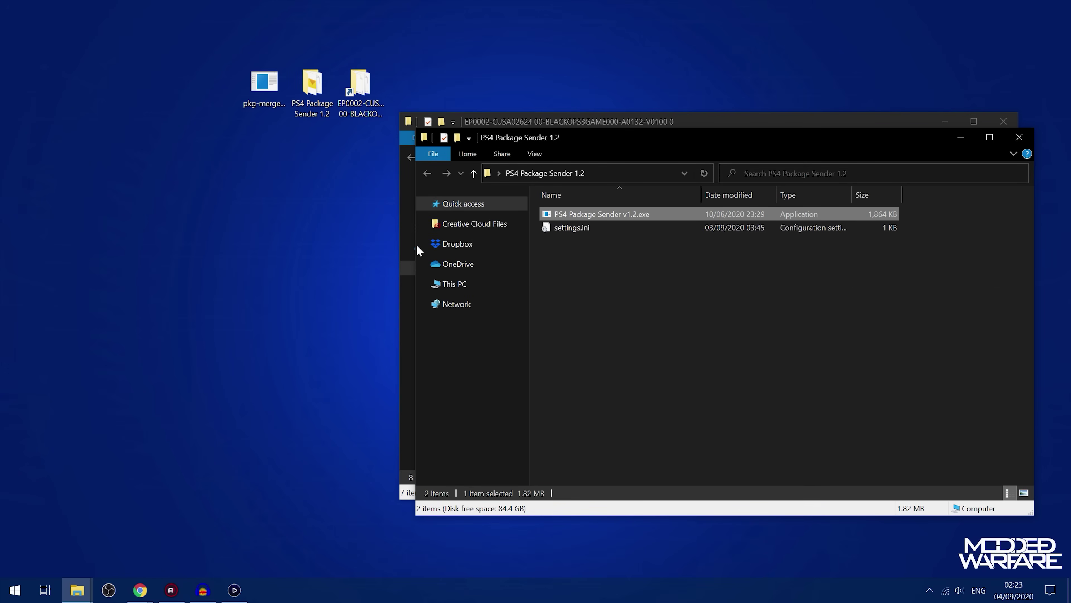
pyautogui.press('Return')
pyautogui.hotkey('ctrl', 'w')
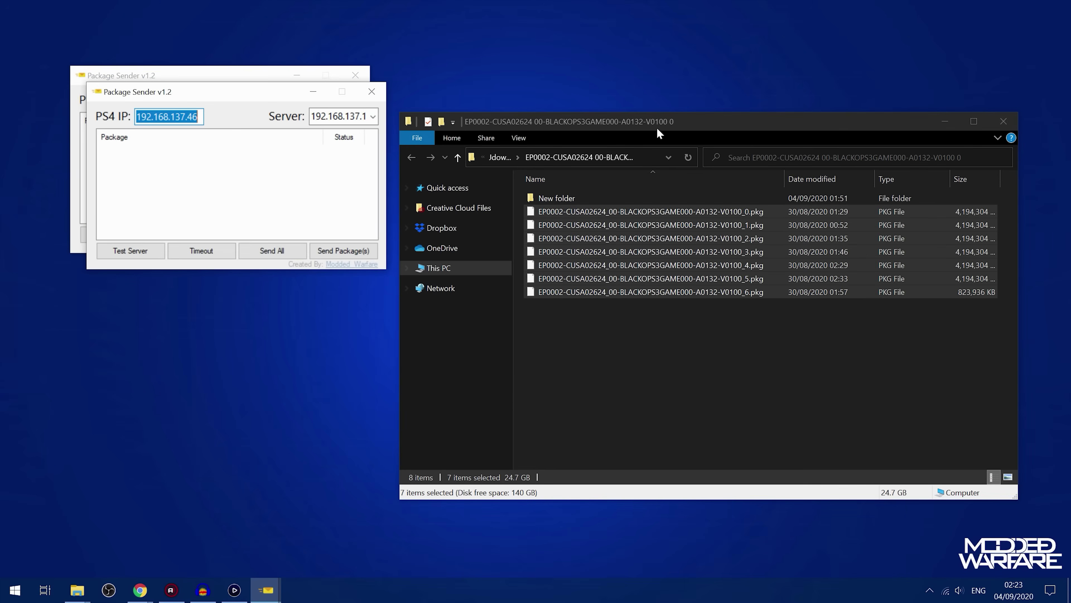
pyautogui.click(371, 91)
pyautogui.moveTo(190, 75); pyautogui.dragTo(190, 144)
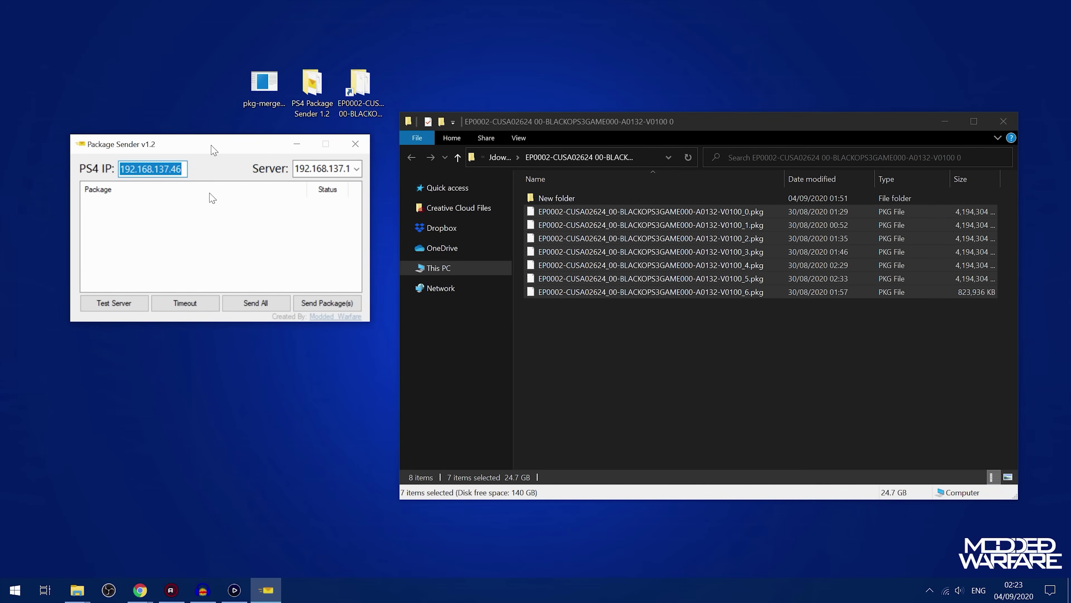
pyautogui.moveTo(658, 239); pyautogui.dragTo(157, 189)
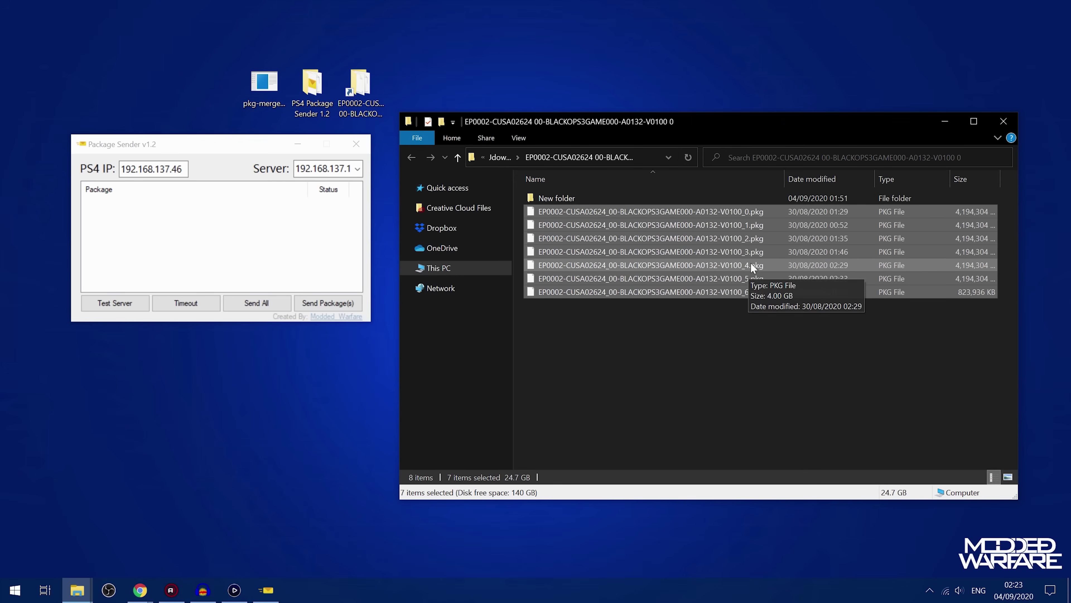
pyautogui.moveTo(738, 265); pyautogui.dragTo(147, 223)
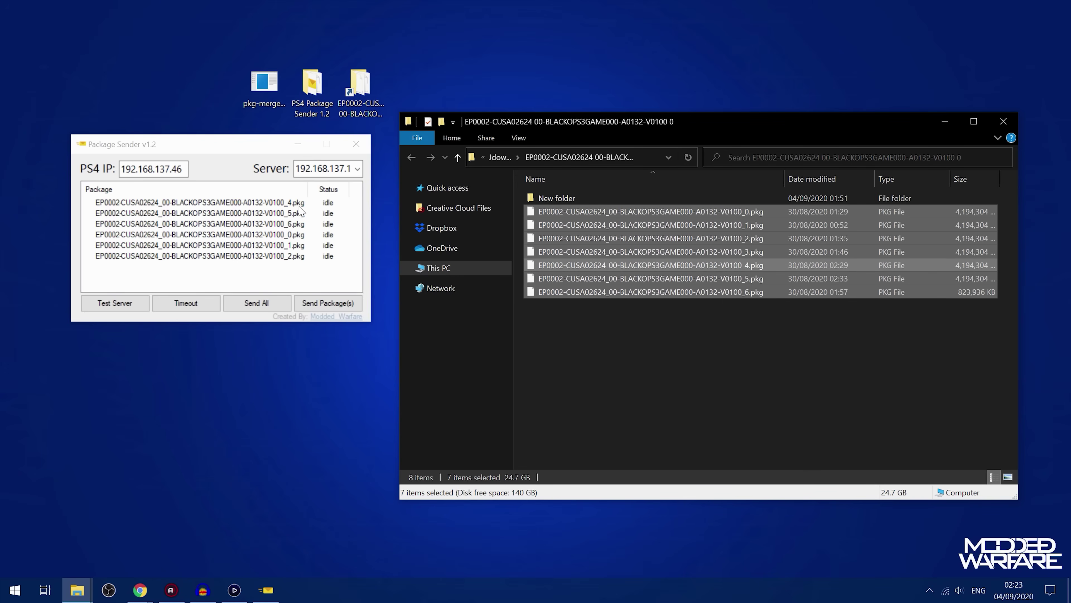
pyautogui.click(295, 203)
pyautogui.click(297, 213)
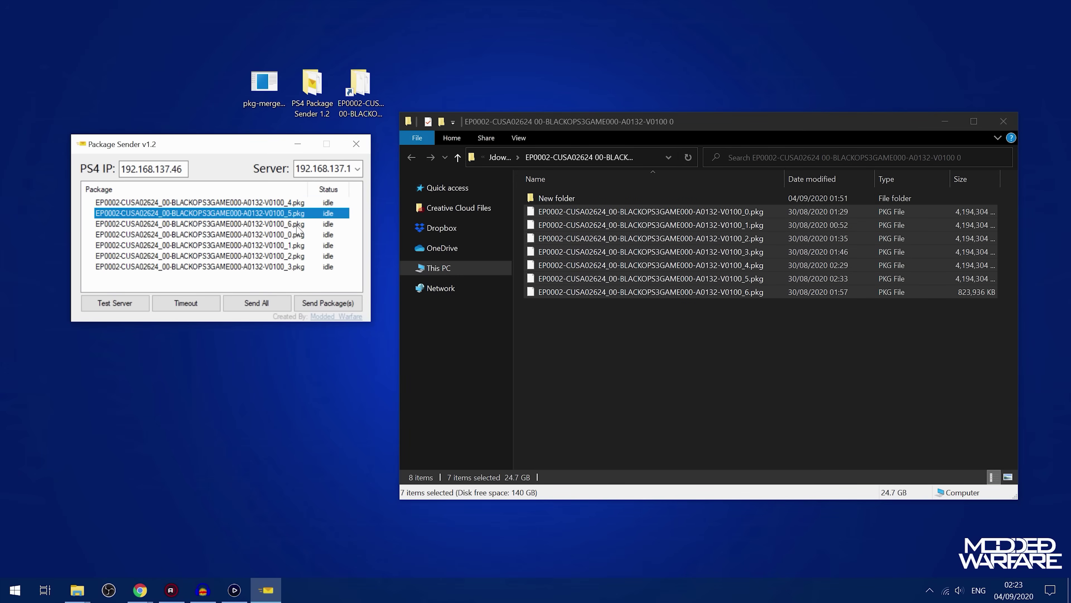
pyautogui.click(296, 235)
pyautogui.rightClick(307, 277)
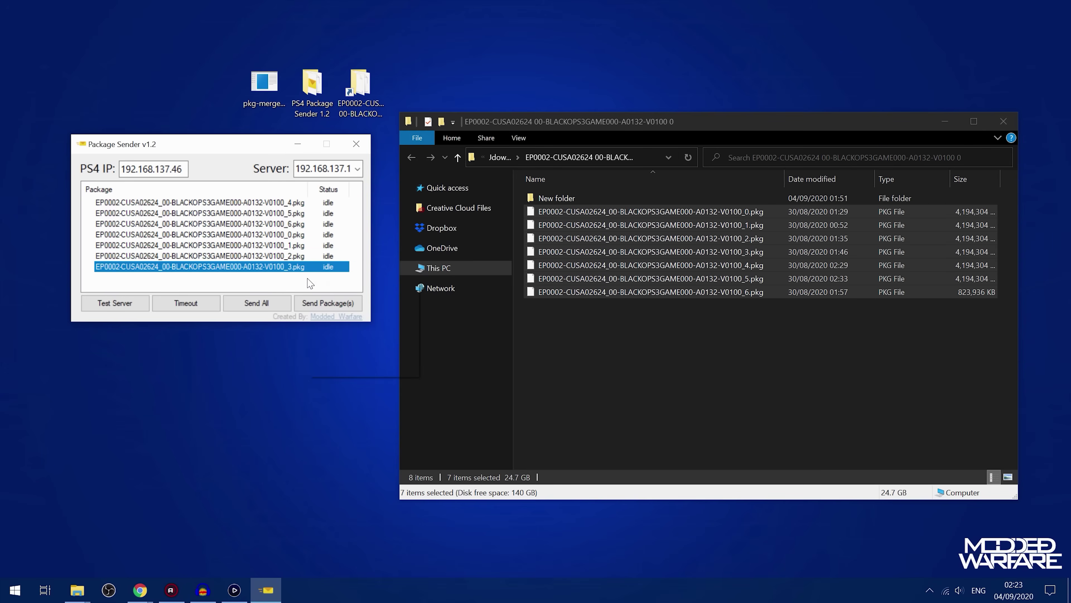
pyautogui.click(368, 313)
# Step: Add the seven Black Ops III A0132 PKG pieces to Package Sender in order from 0 to 6, and minimize the patch folder
pyautogui.moveTo(652, 340); pyautogui.dragTo(211, 218)
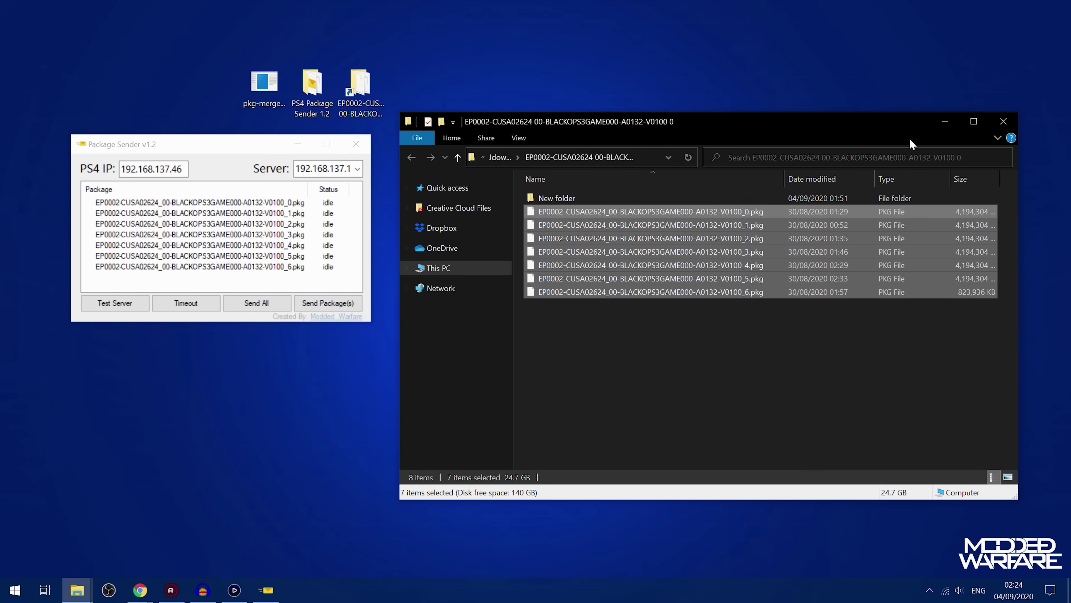
pyautogui.click(945, 122)
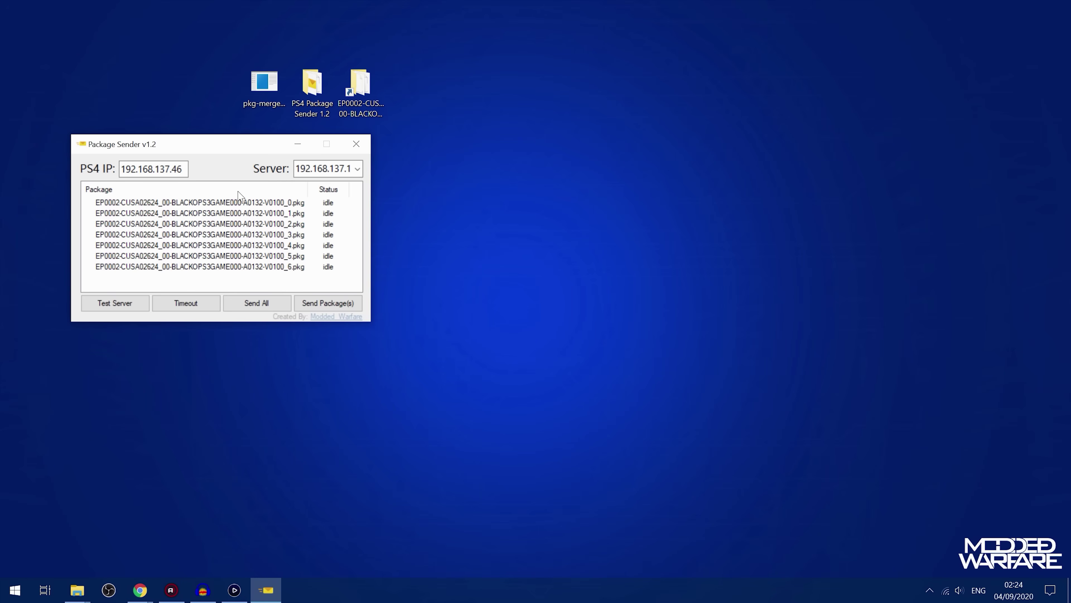
pyautogui.moveTo(194, 148); pyautogui.dragTo(187, 181)
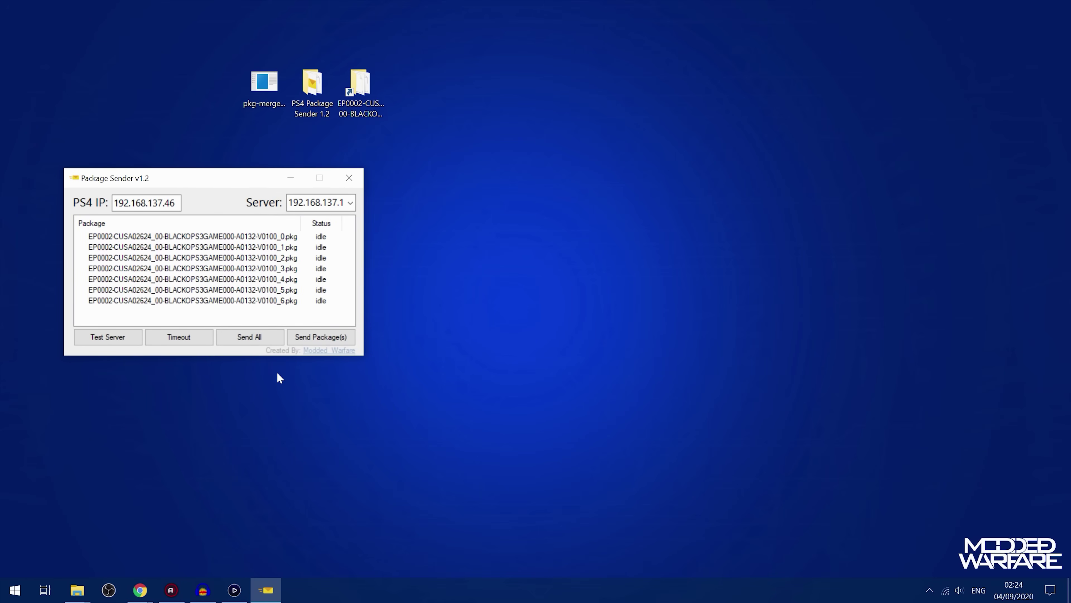
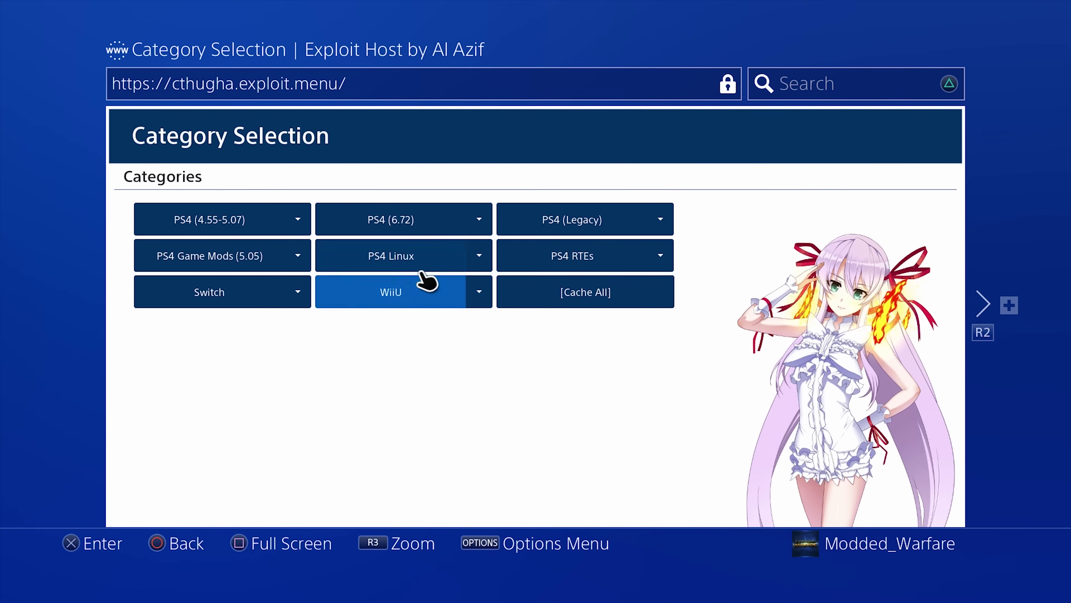
# Step: On the PS4, open the PS4 (6.72) category of the exploit host and launch Remote Package Installer from the Homebrew folder
pyautogui.click(383, 235)
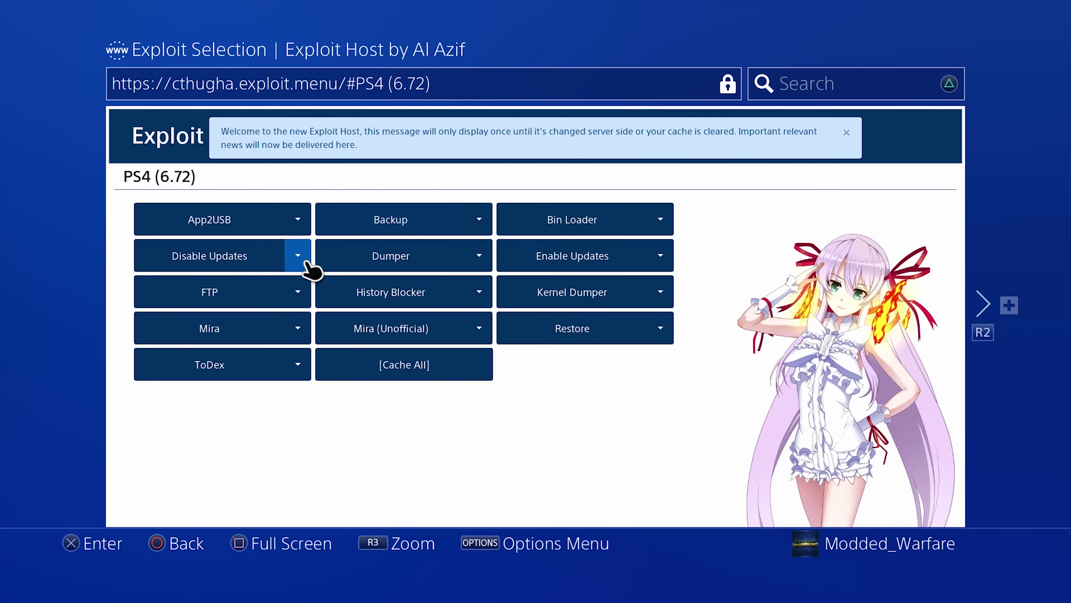
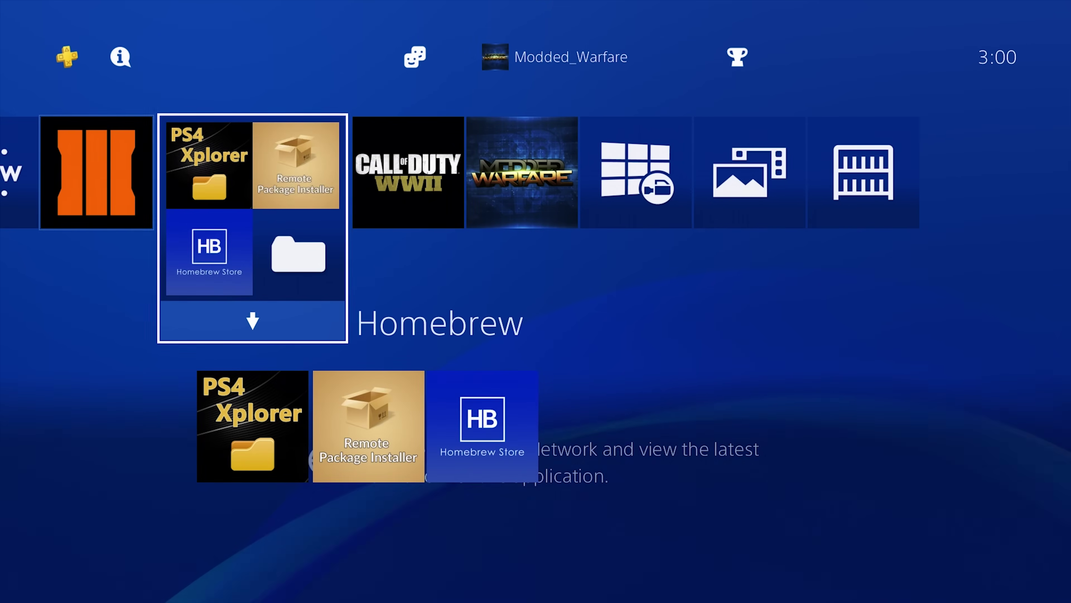
pyautogui.press('Left')
pyautogui.press('Left')
pyautogui.press('Right')
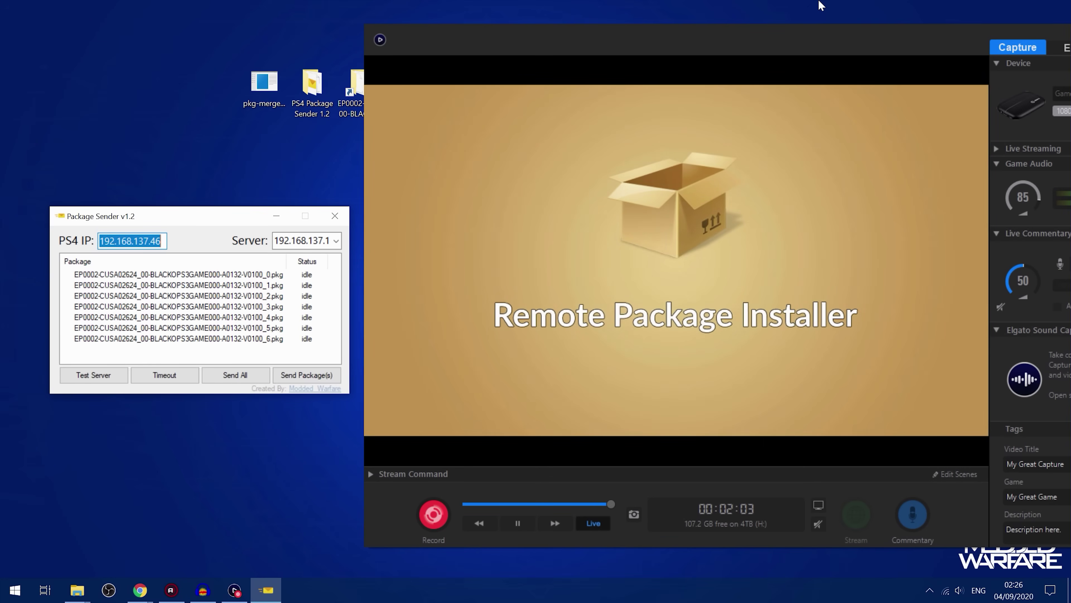
# Step: Send only the first patch piece, ending in _0.pkg, to the PS4 and check its installation in the console's notifications
pyautogui.click(298, 277)
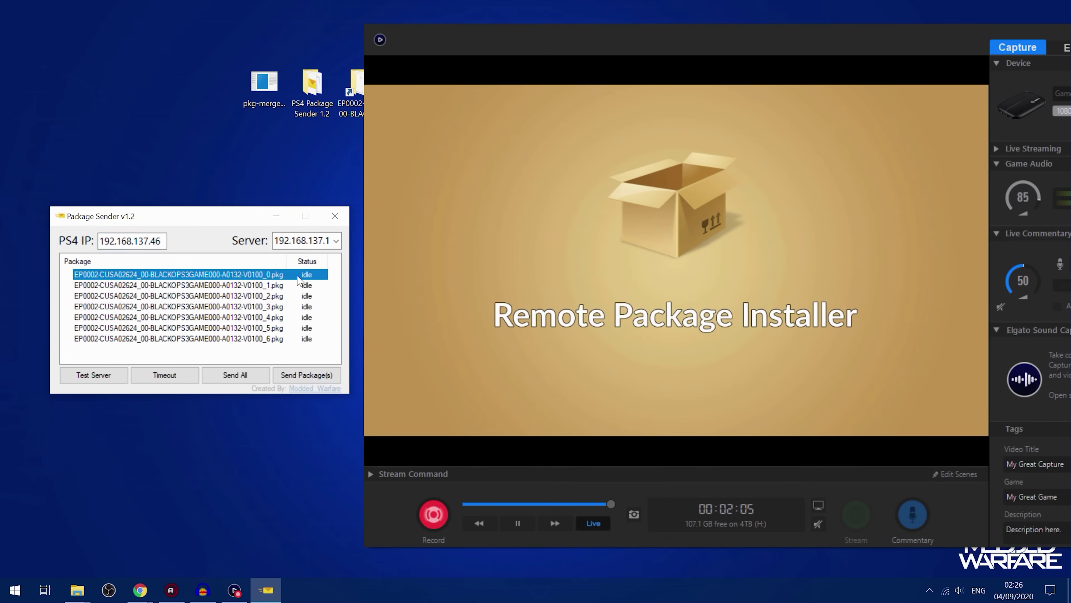
pyautogui.click(307, 375)
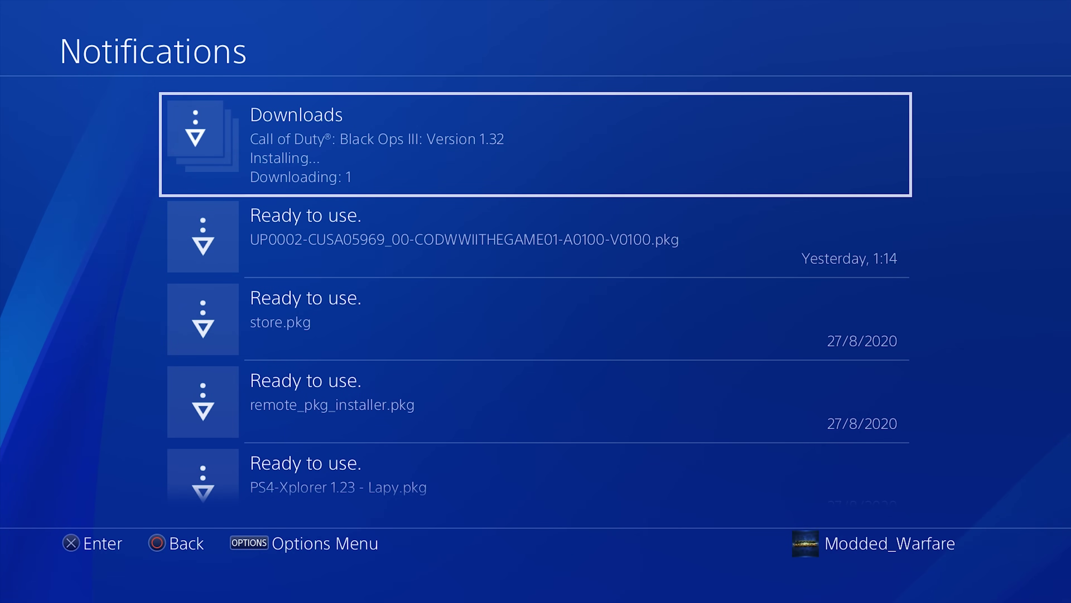
pyautogui.press('Down')
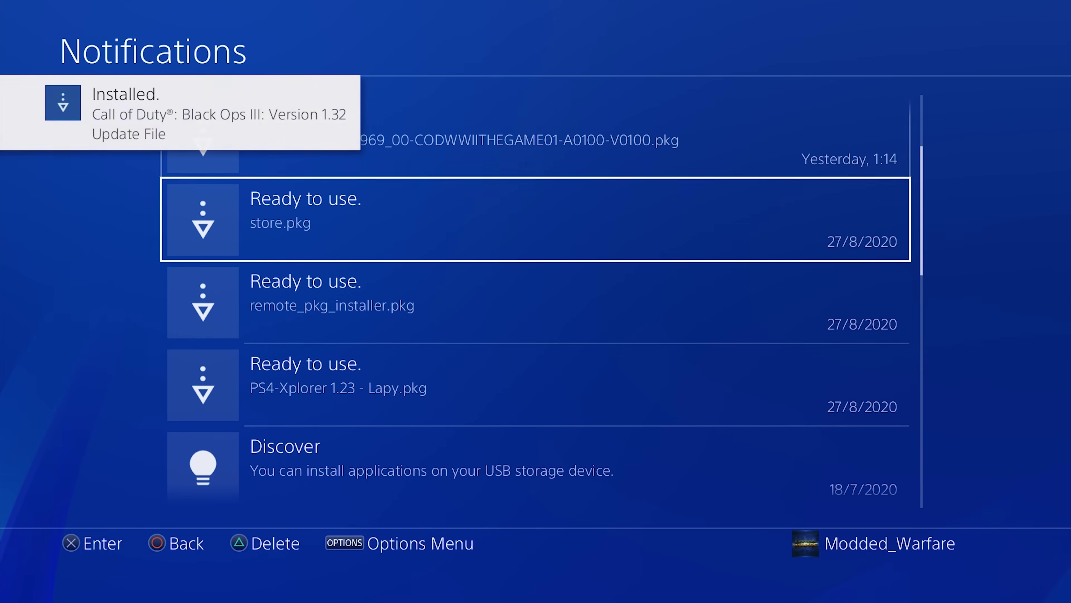
pyautogui.press('Escape')
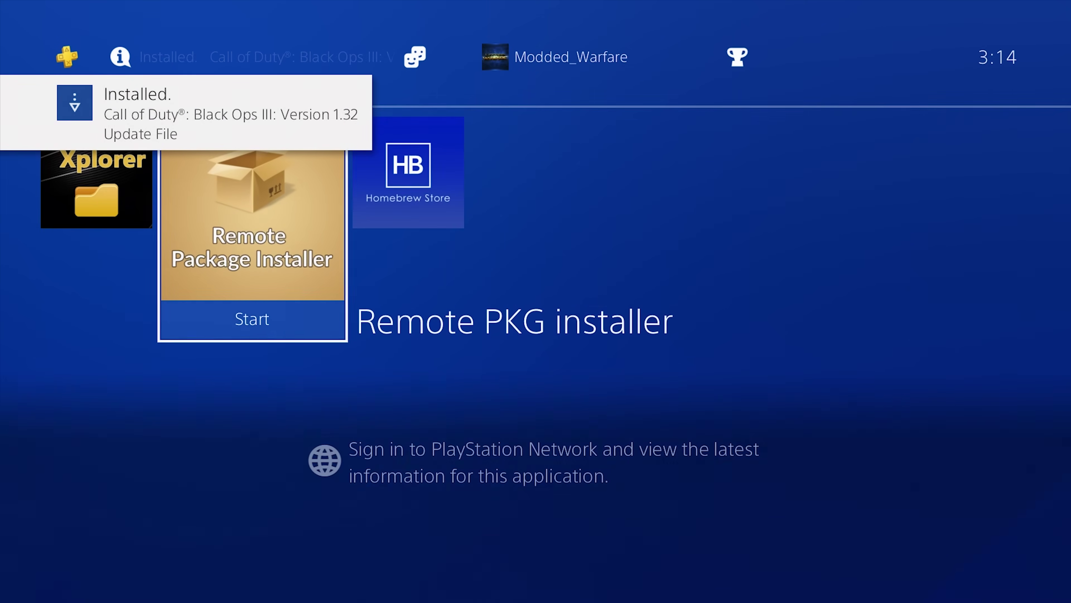
# Step: Open the Information page of Call of Duty: Black Ops III on the PS4 to check its installed version
pyautogui.press('Right')
pyautogui.press('Right')
pyautogui.press('Menu')
pyautogui.press('Down')
pyautogui.press('Down')
pyautogui.press('Down')
pyautogui.press('Down')
pyautogui.press('Down')
pyautogui.press('Down')
pyautogui.press('Down')
pyautogui.press('Down')
pyautogui.press('Down')
pyautogui.press('Return')
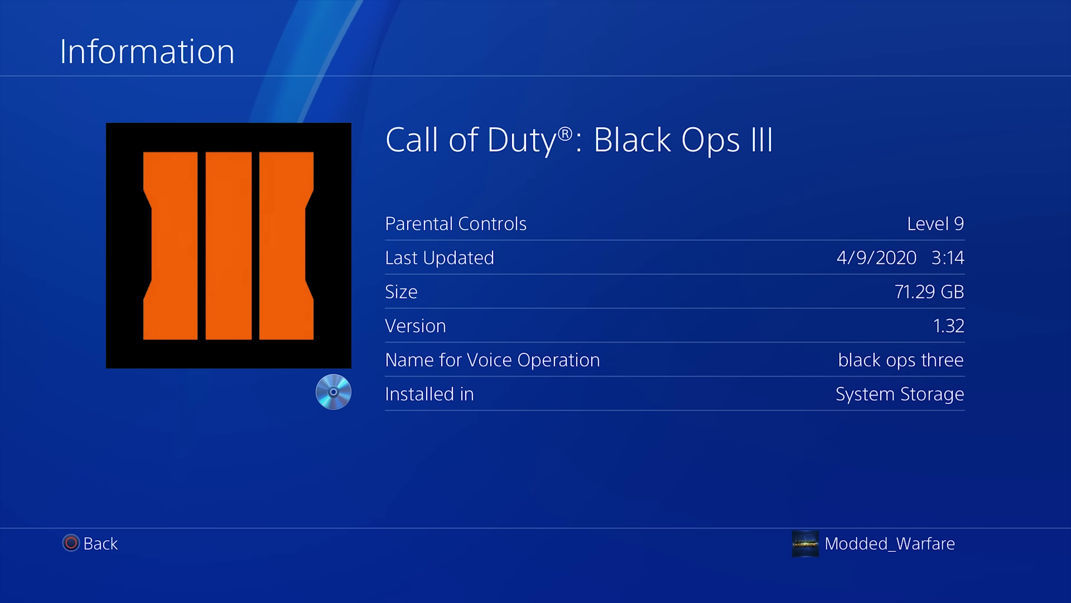
# Step: Return to the PS4 home screen, view Black Ops III's information once more, and go back to the game tile
pyautogui.press('Escape')
pyautogui.press('Right')
pyautogui.press('Left')
pyautogui.press('Right')
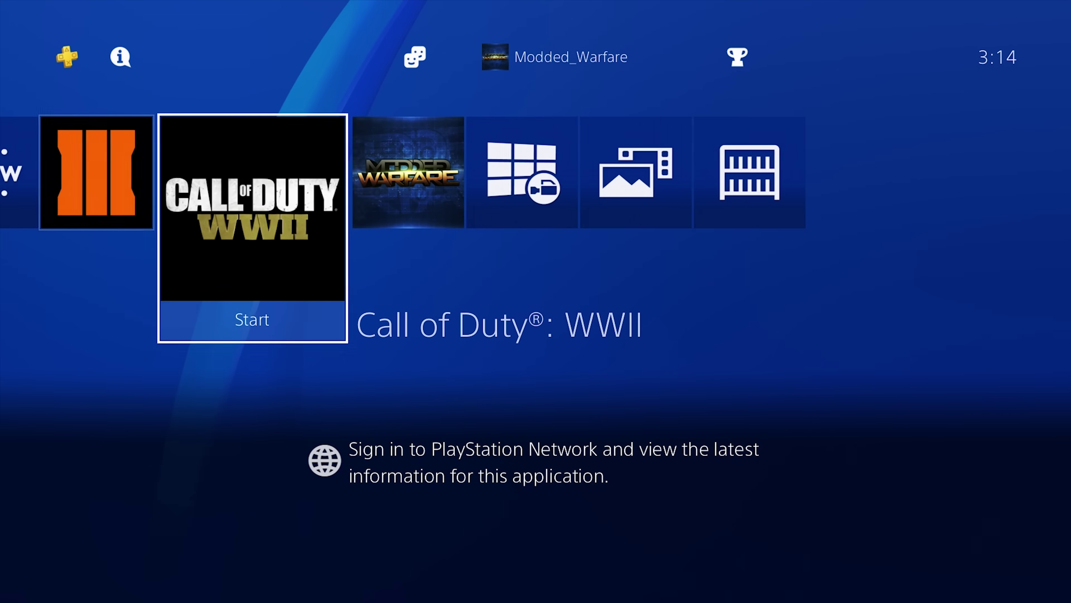
pyautogui.press('Left')
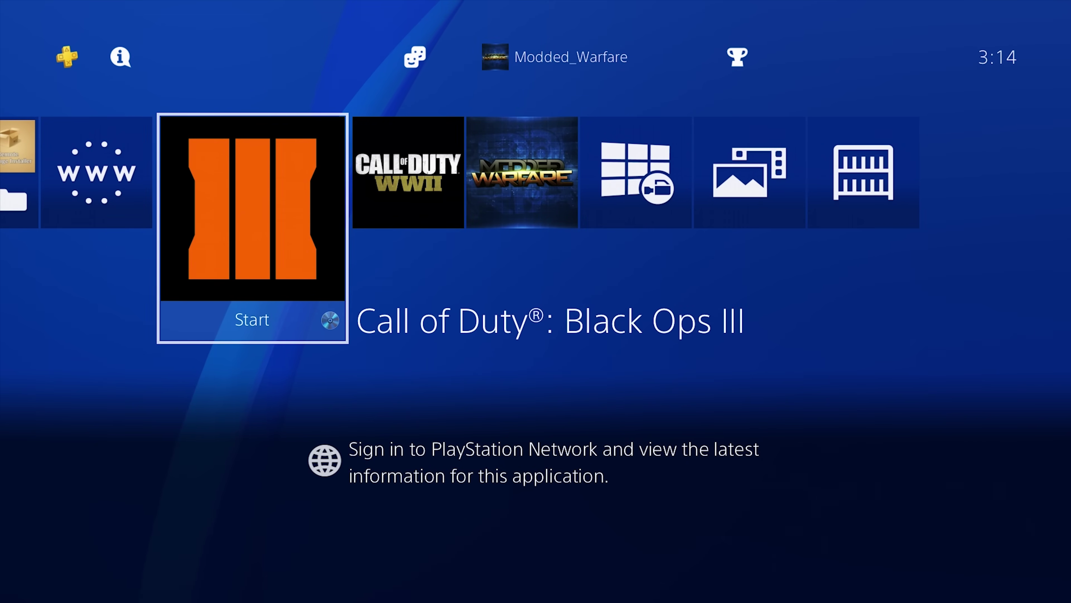
pyautogui.press('Menu')
pyautogui.press('Down')
pyautogui.press('Down')
pyautogui.press('Down')
pyautogui.press('Down')
pyautogui.press('Down')
pyautogui.press('Down')
pyautogui.press('Down')
pyautogui.press('Return')
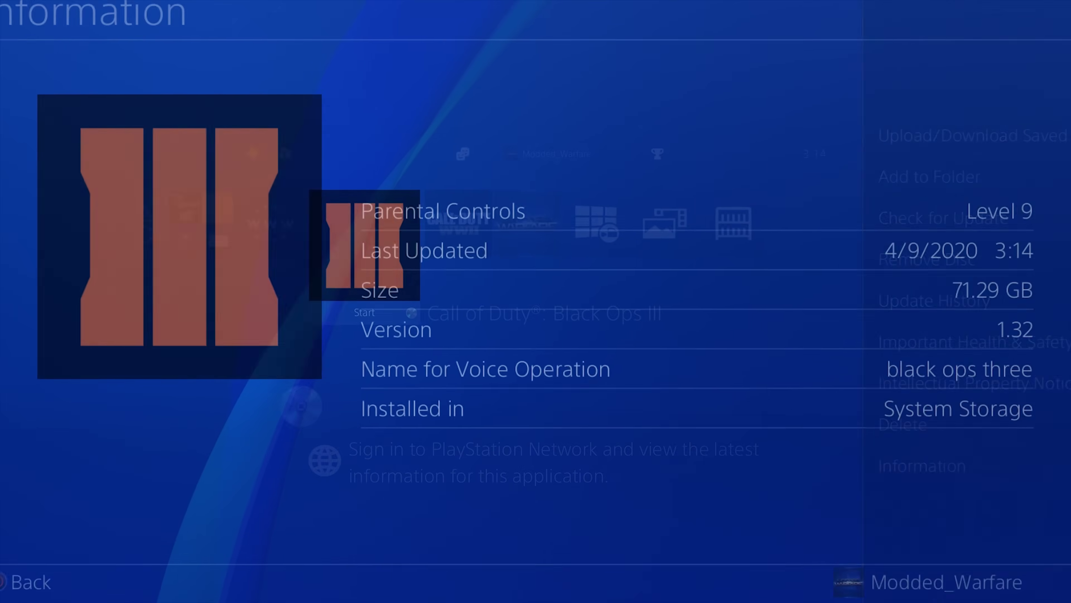
pyautogui.press('Escape')
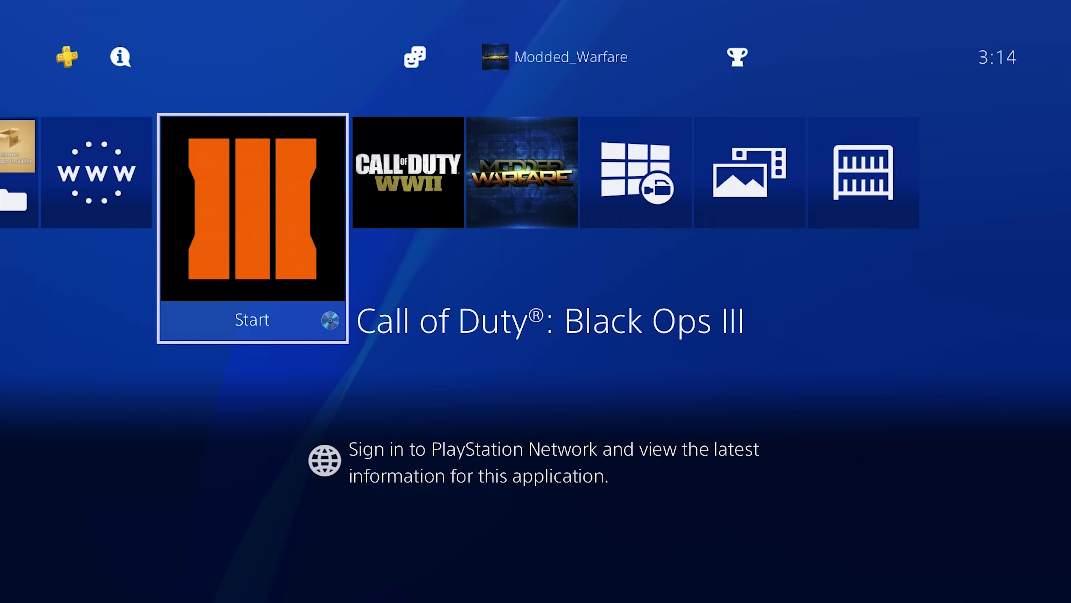
pyautogui.press('Left')
pyautogui.press('Right')
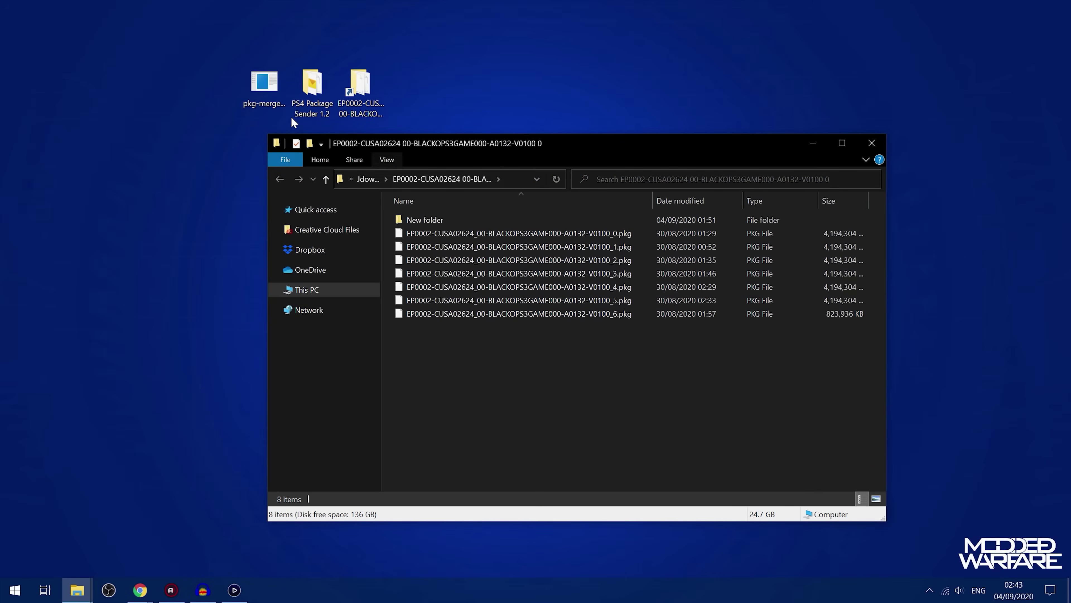
# Step: Copy pkg-merge-x64.exe from the desktop into the Black Ops III patch folder and create a folder named input there
pyautogui.moveTo(263, 86); pyautogui.dragTo(681, 331)
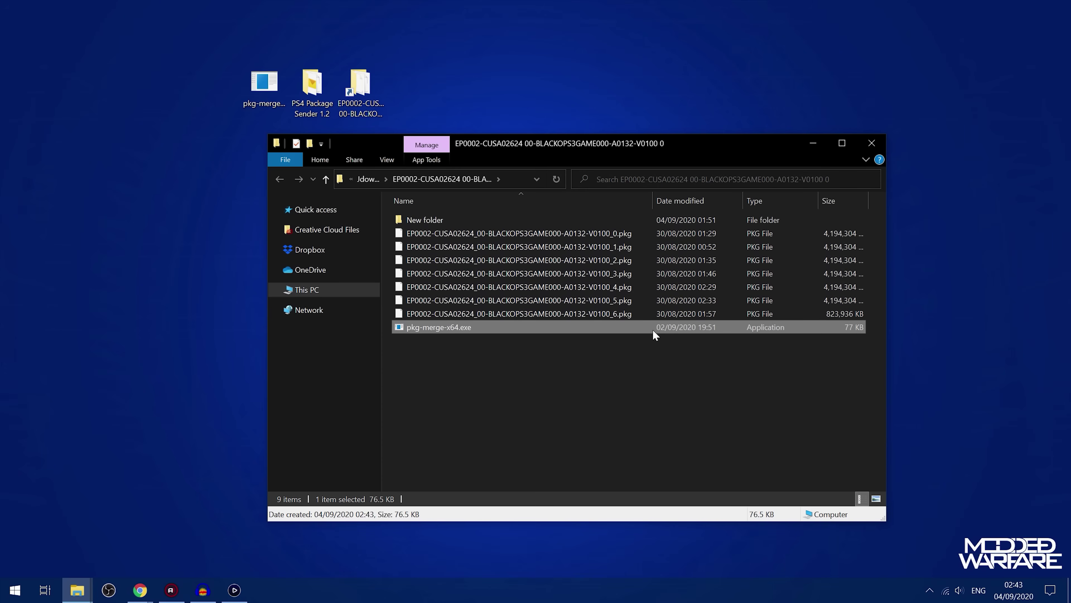
pyautogui.rightClick(483, 373)
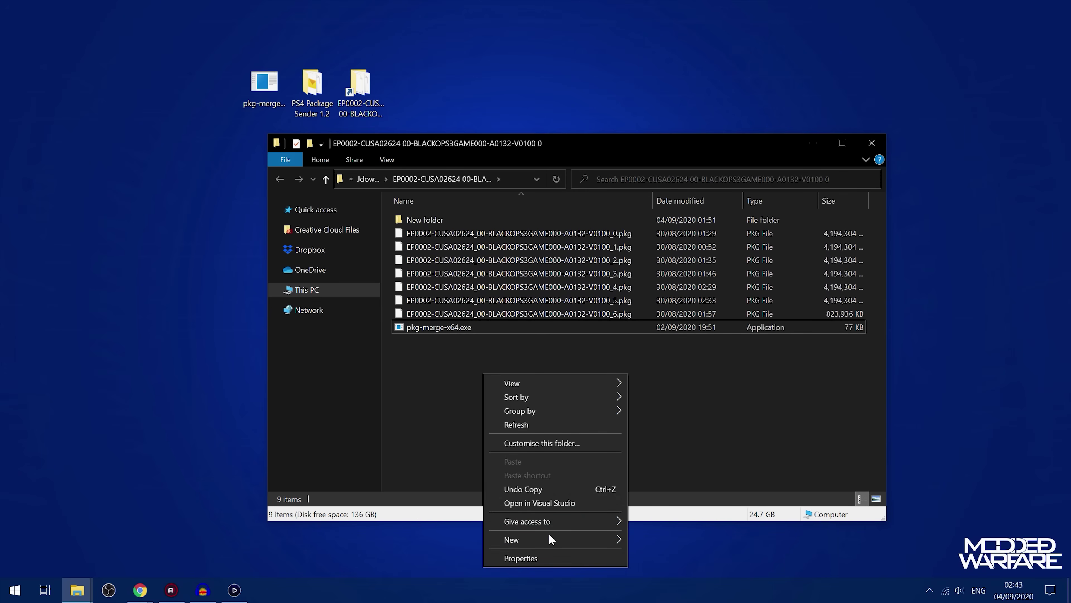
pyautogui.moveTo(549, 535)
pyautogui.click(701, 394)
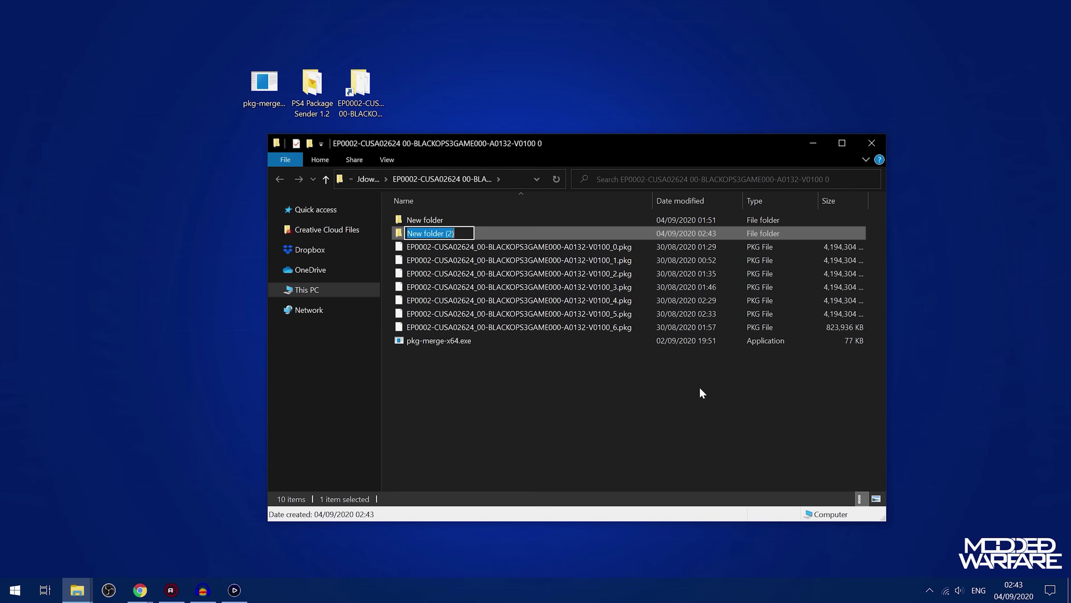
pyautogui.write('input')
pyautogui.press('Return')
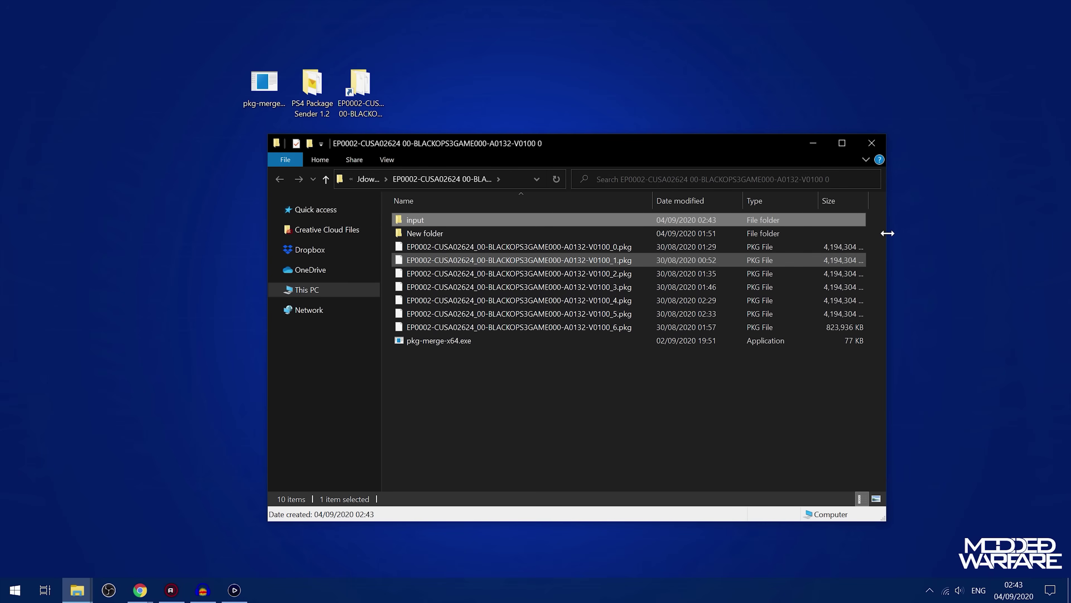
# Step: Move the seven PKG pieces into the input folder, run pkg-merge-x64.exe on that folder, and select the merged PKG inside it
pyautogui.moveTo(881, 250); pyautogui.dragTo(696, 325)
pyautogui.moveTo(498, 274); pyautogui.dragTo(477, 253)
pyautogui.click(576, 318)
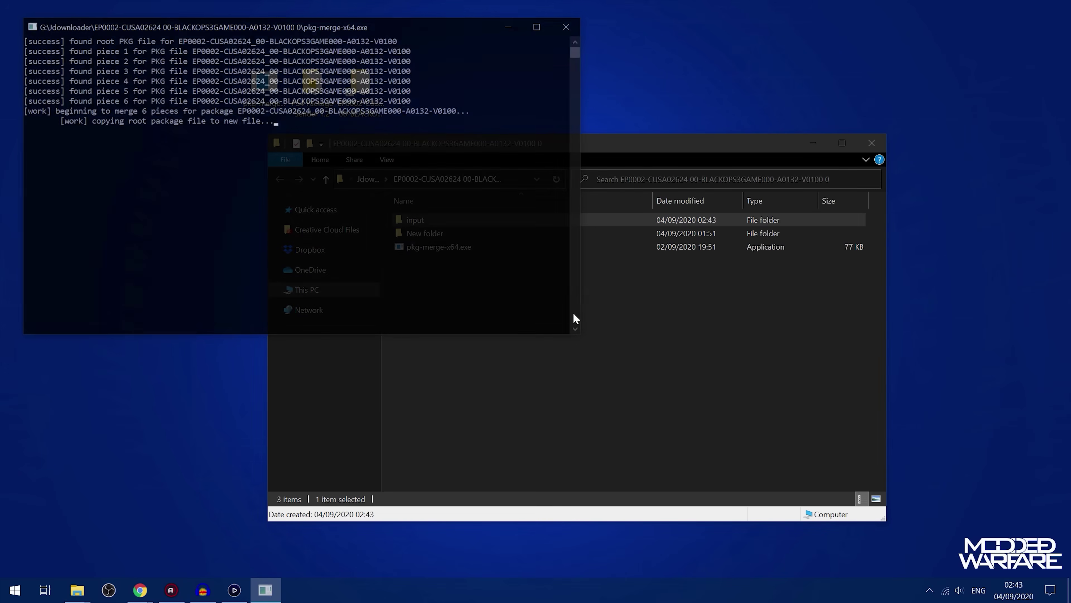
pyautogui.moveTo(416, 19); pyautogui.dragTo(656, 170)
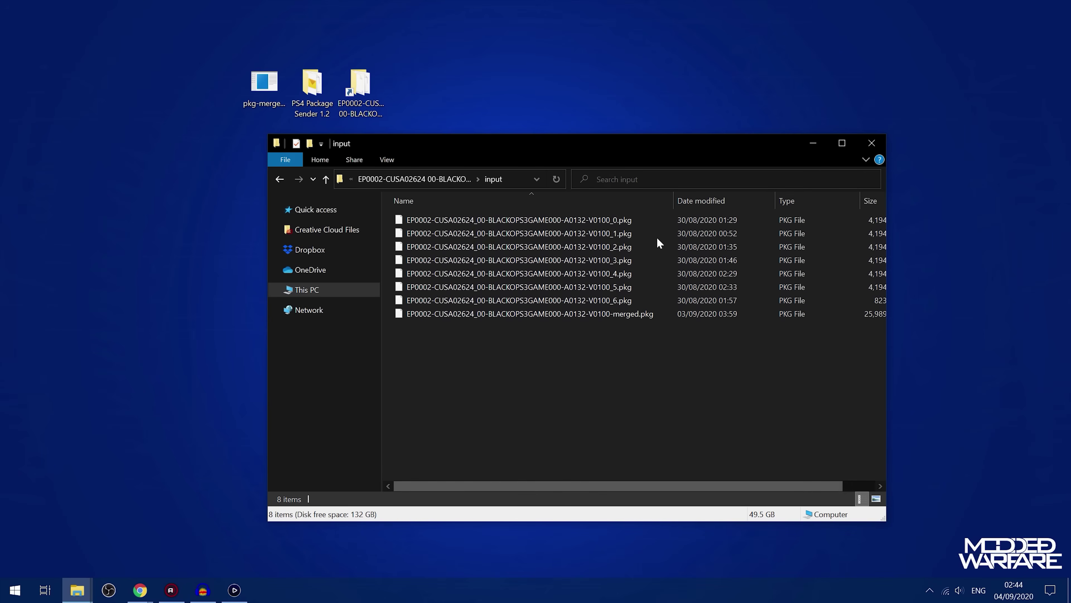
pyautogui.click(616, 316)
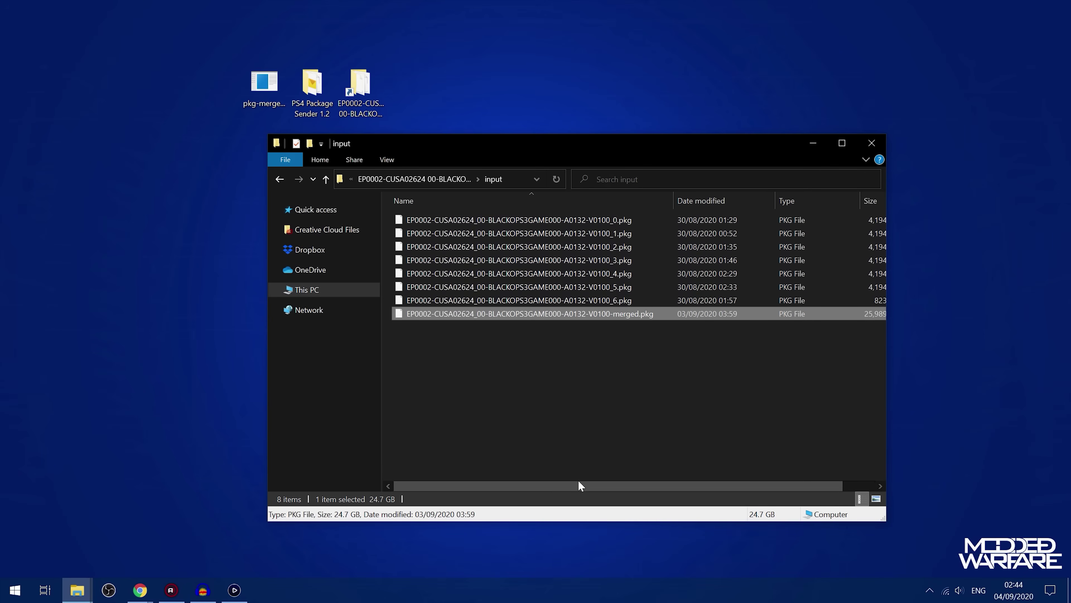
# Step: Check the PKG sizes in the input folder and copy EP0002-CUSA02624_00-BLACKOPS3GAME000-A0132-V0100-merged.pkg
pyautogui.moveTo(579, 485); pyautogui.dragTo(677, 488)
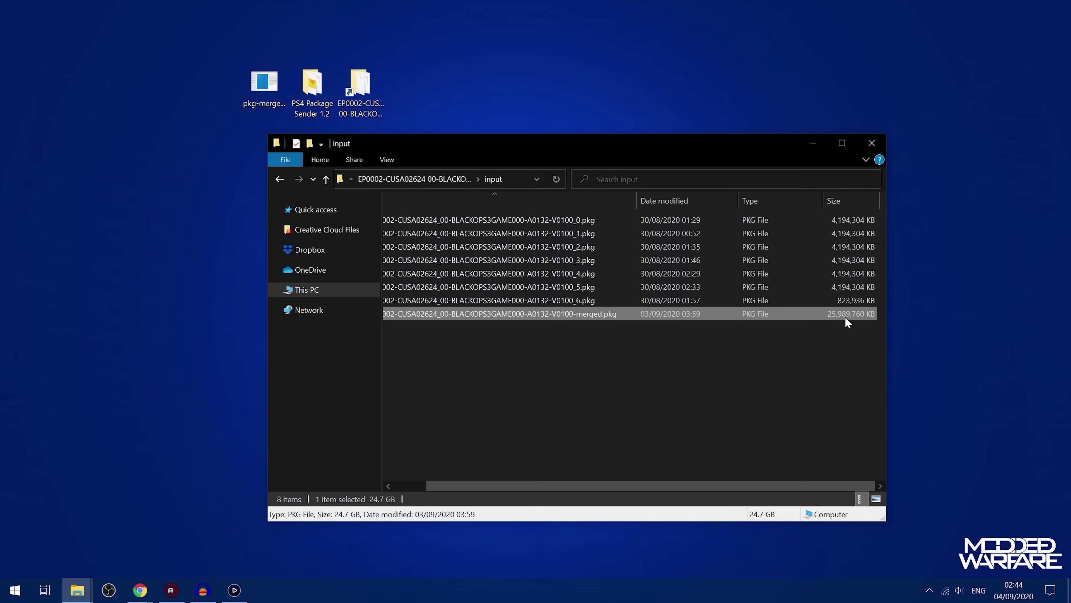
pyautogui.moveTo(607, 486); pyautogui.dragTo(573, 487)
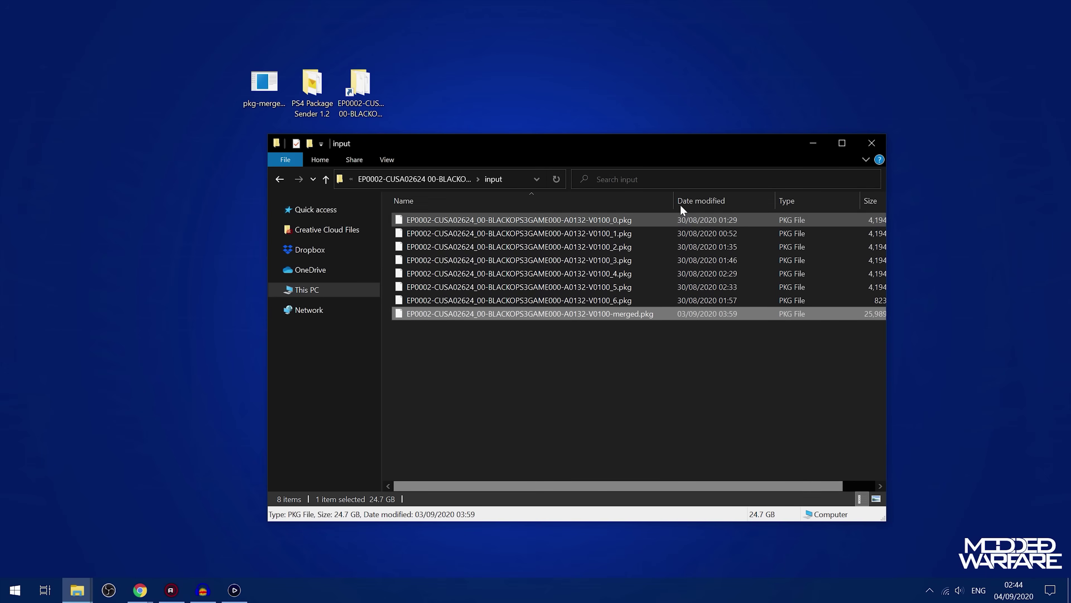
pyautogui.moveTo(568, 144); pyautogui.dragTo(677, 108)
pyautogui.moveTo(665, 184)
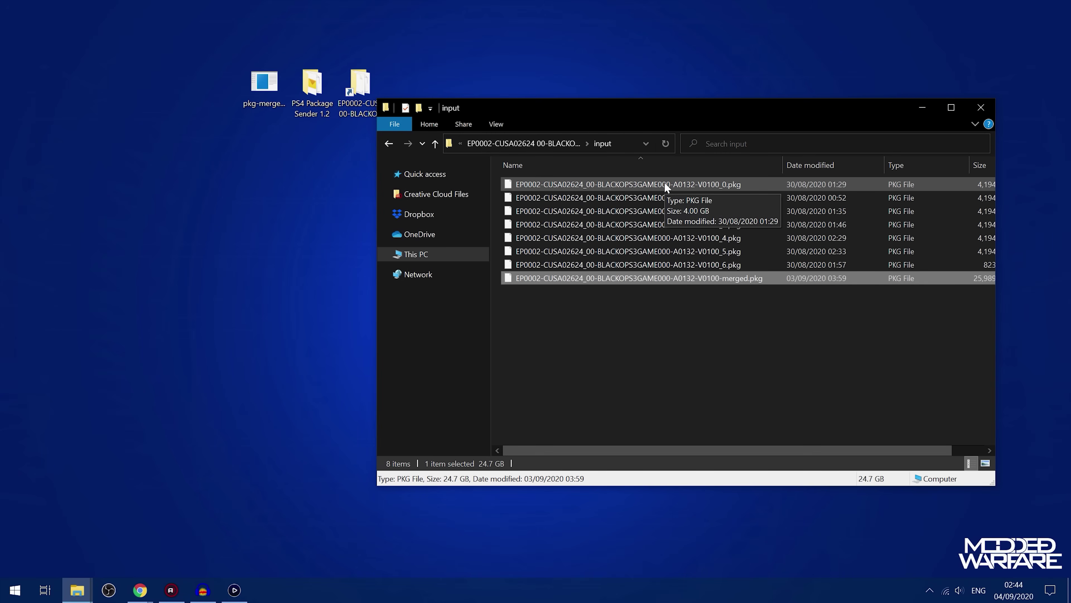
pyautogui.rightClick(656, 278)
pyautogui.click(701, 501)
# Step: Paste the merged PKG into the root of the USB (I:) drive alongside the other PKG files
pyautogui.click(418, 255)
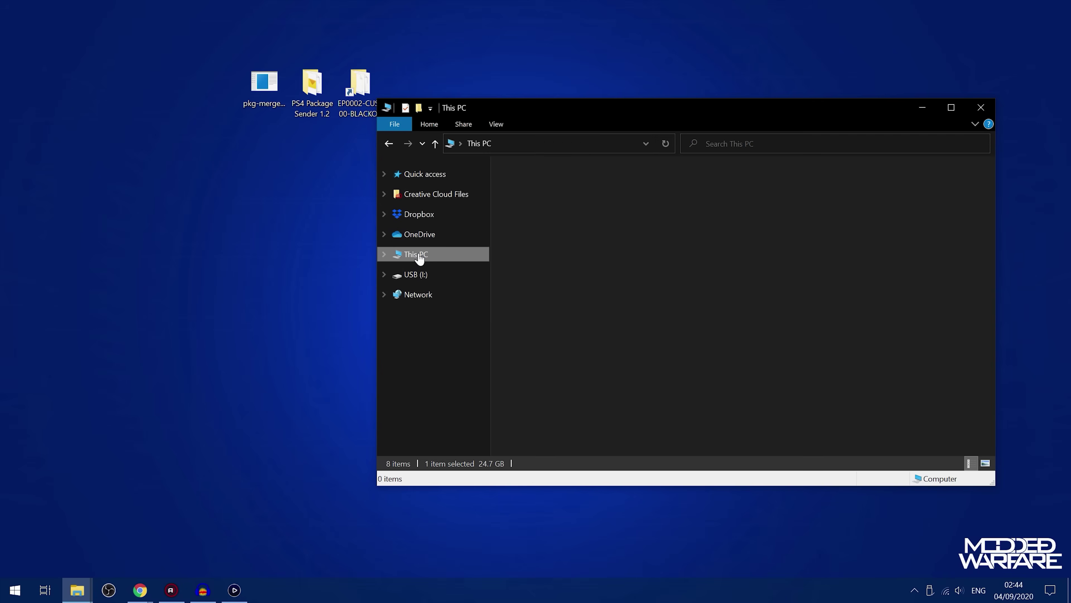
pyautogui.click(416, 275)
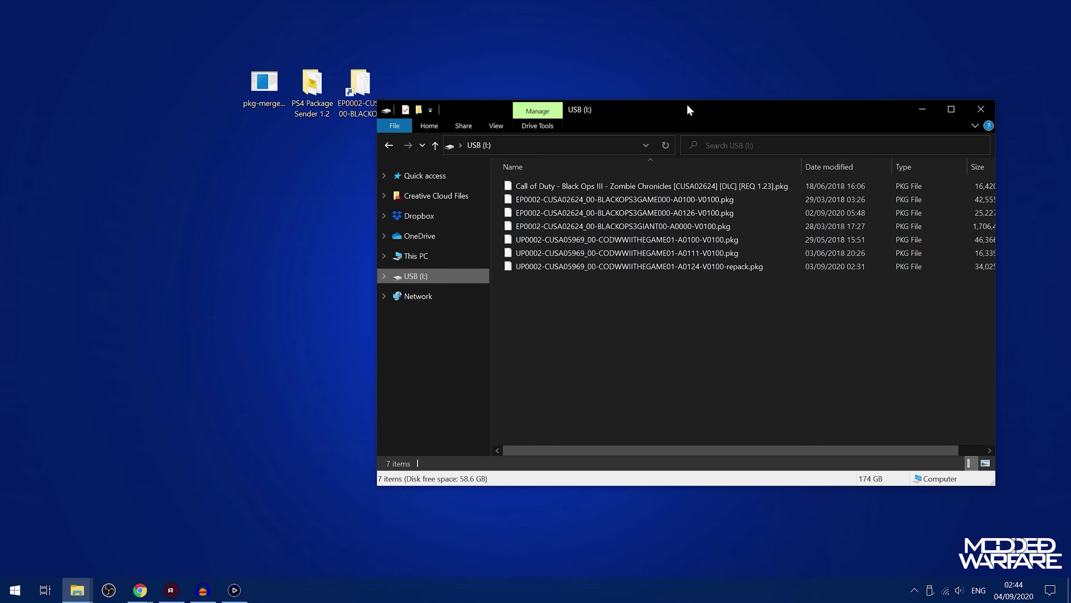
pyautogui.moveTo(675, 298); pyautogui.dragTo(734, 196)
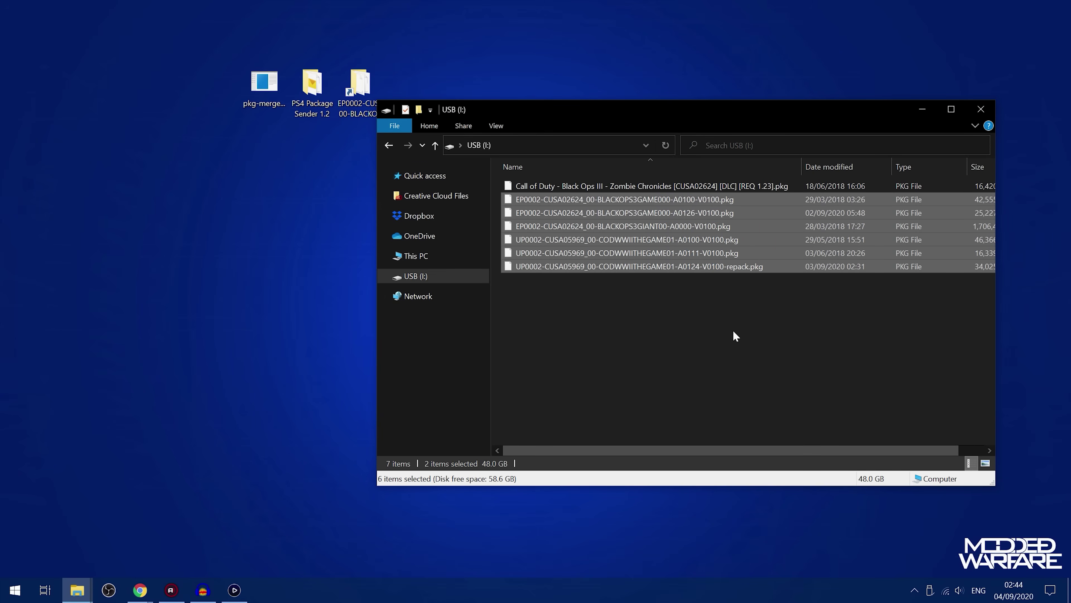
pyautogui.click(736, 336)
pyautogui.click(415, 255)
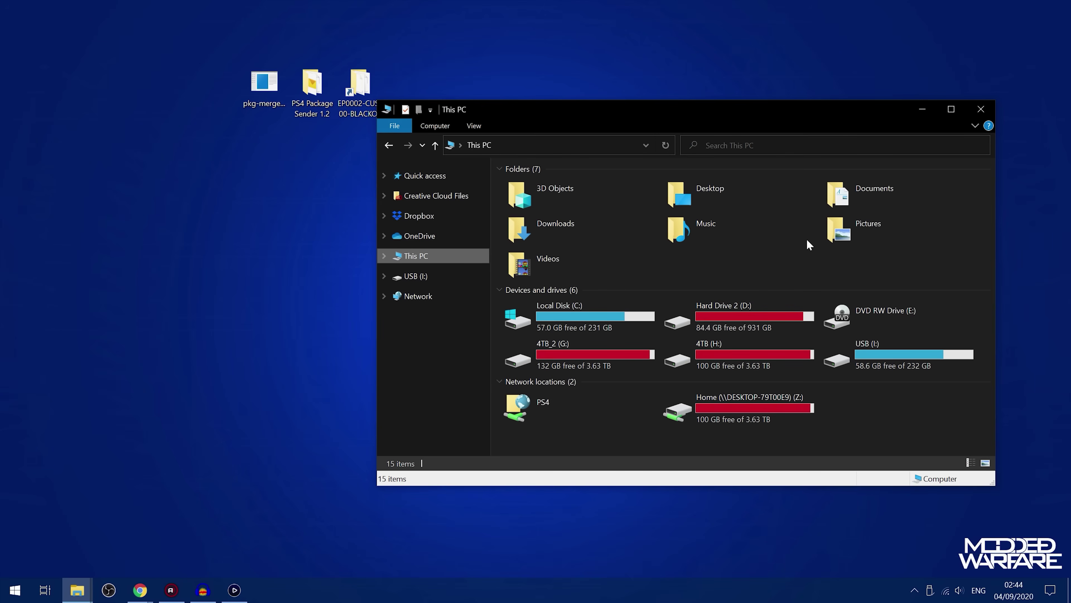
pyautogui.doubleClick(891, 360)
pyautogui.rightClick(592, 319)
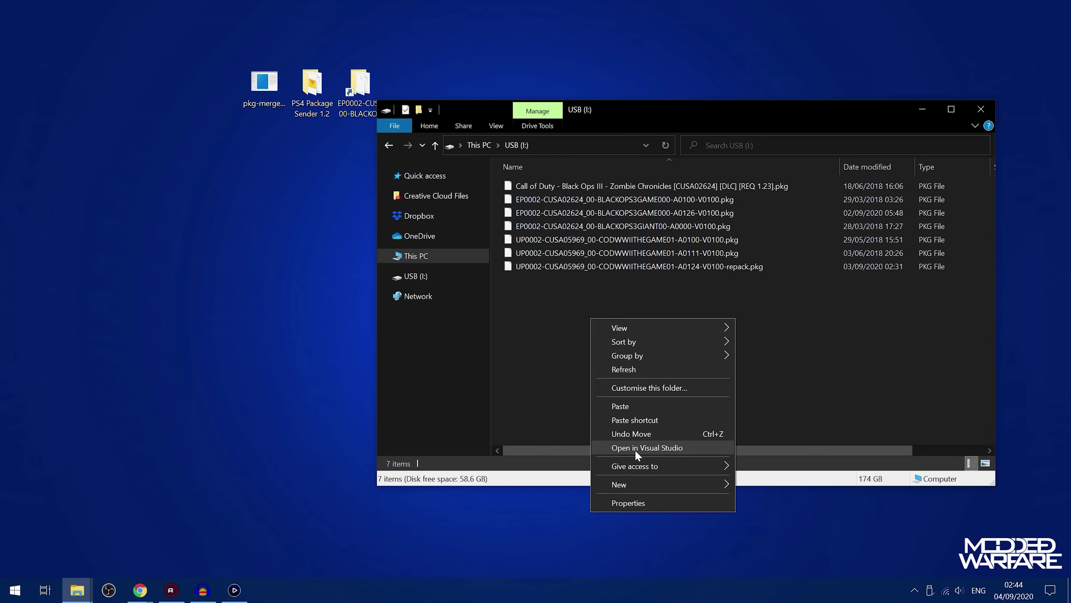
pyautogui.click(633, 408)
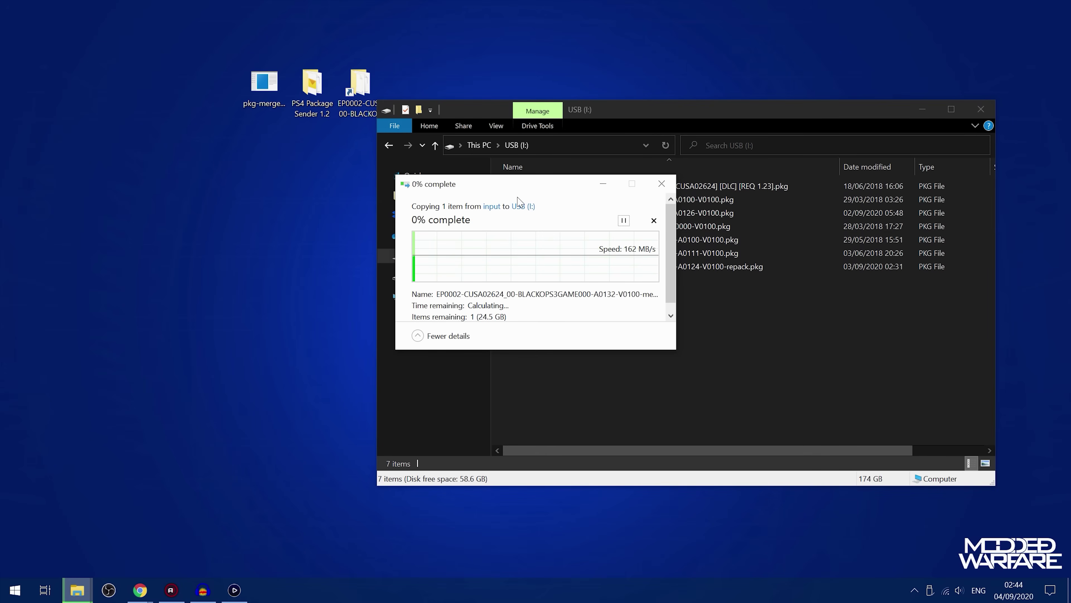
pyautogui.moveTo(526, 189); pyautogui.dragTo(374, 286)
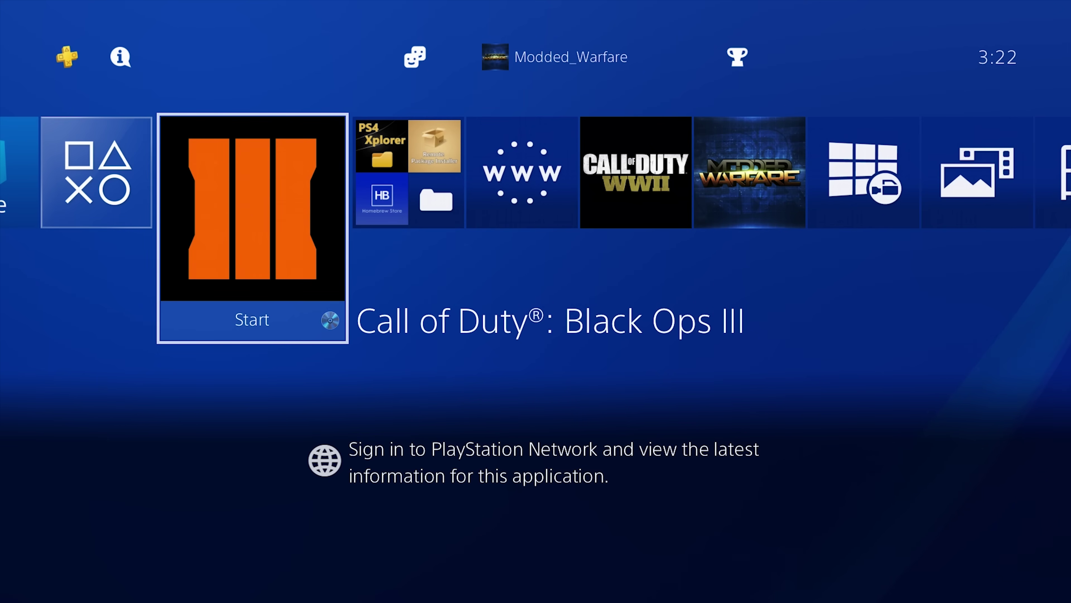
# Step: On the PS4, view the Information page of Call of Duty: Black Ops III to check its version, and return to the home screen
pyautogui.press('Menu')
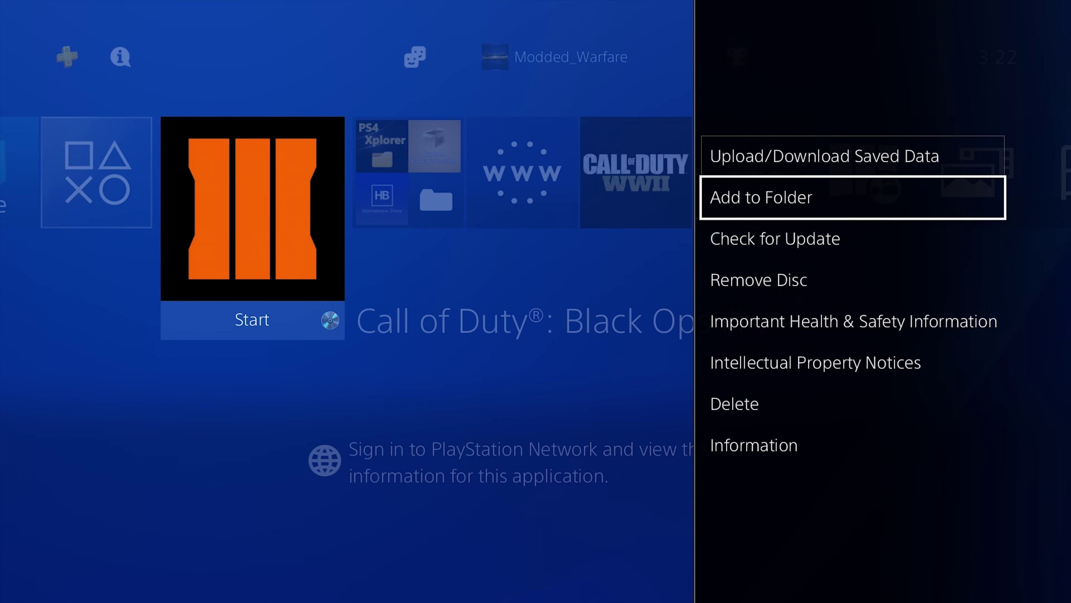
pyautogui.press('Down')
pyautogui.press('Down')
pyautogui.press('Down')
pyautogui.press('Down')
pyautogui.press('Down')
pyautogui.press('Down')
pyautogui.press('Return')
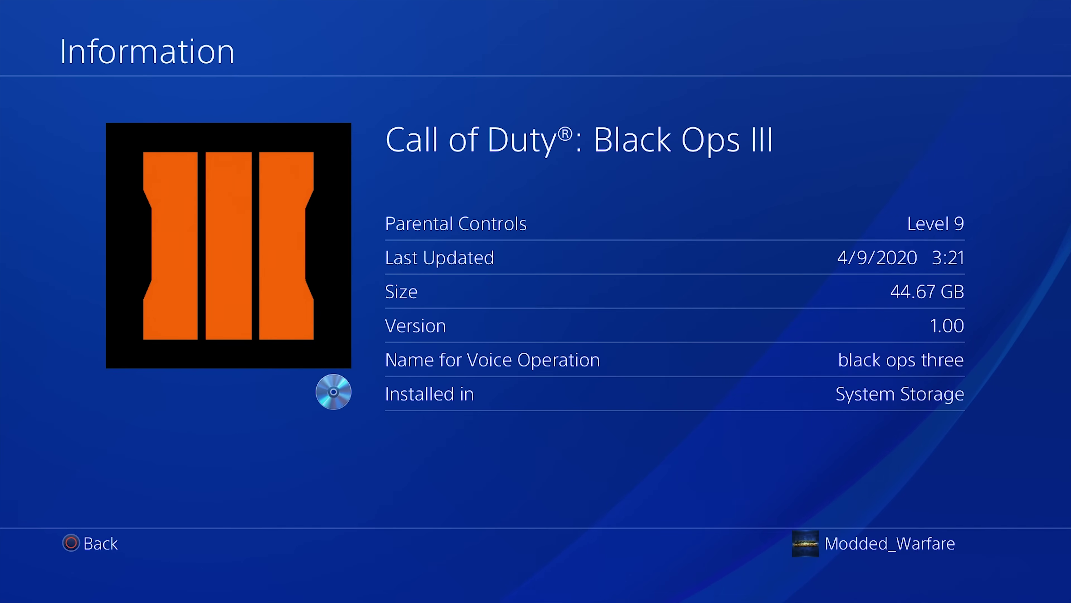
pyautogui.press('Escape')
# Step: Open the Game page of the debug settings in the PS4 Settings
pyautogui.press('Up')
pyautogui.press('Right')
pyautogui.press('Right')
pyautogui.press('Right')
pyautogui.press('Right')
pyautogui.press('Right')
pyautogui.press('Right')
pyautogui.press('Right')
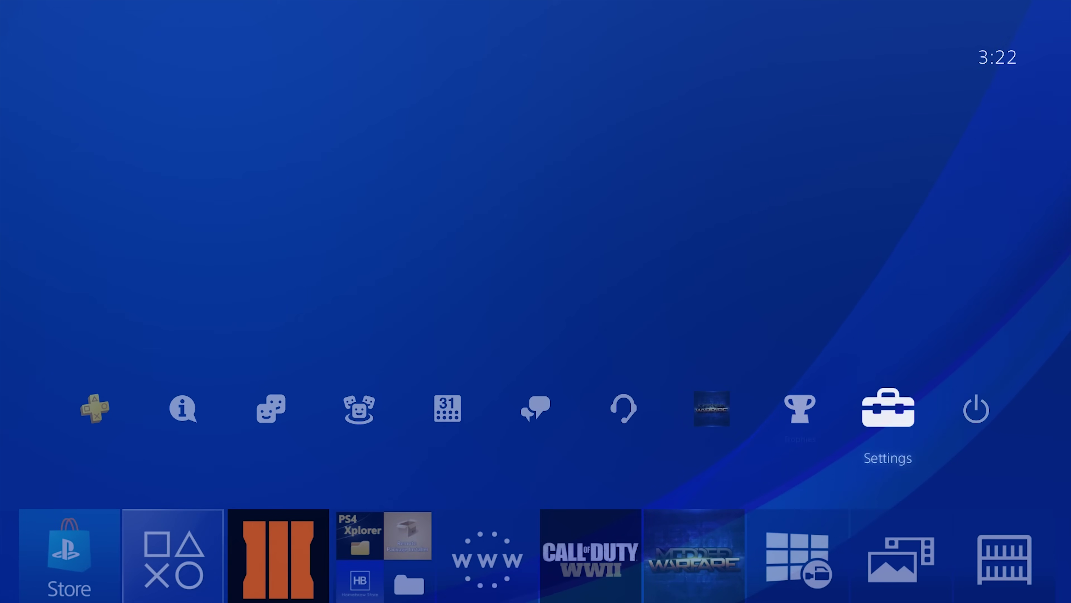
pyautogui.press('Left')
pyautogui.press('Right')
pyautogui.press('Return')
pyautogui.press('Down')
pyautogui.press('Down')
pyautogui.press('Down')
pyautogui.press('Down')
pyautogui.press('Down')
pyautogui.press('Down')
pyautogui.press('Down')
pyautogui.press('Down')
pyautogui.press('Down')
pyautogui.press('Down')
pyautogui.press('Down')
pyautogui.press('Down')
pyautogui.press('Down')
pyautogui.press('Down')
pyautogui.press('Down')
pyautogui.press('Down')
pyautogui.press('Down')
pyautogui.press('Down')
pyautogui.press('Down')
pyautogui.press('Down')
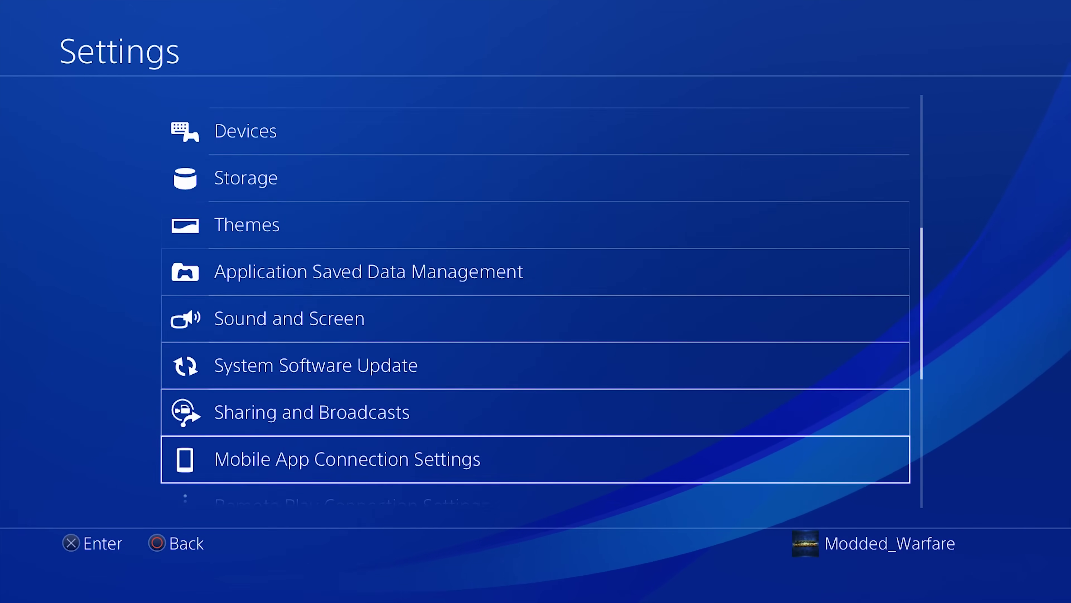
pyautogui.press('Return')
pyautogui.press('Return')
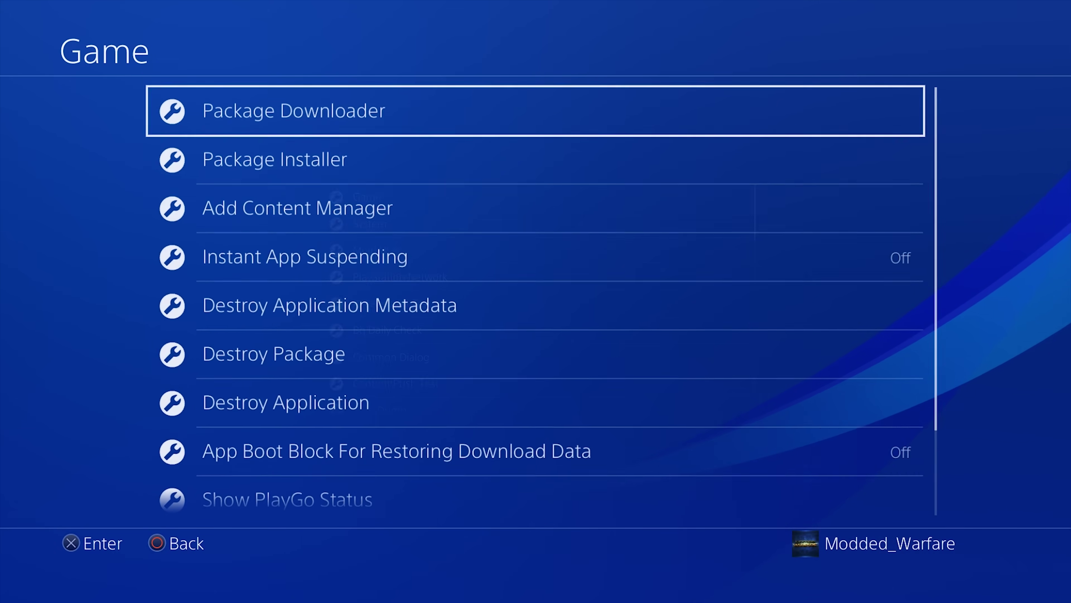
# Step: Install EP0002-CUSA02624_00-BLACKOPS3GAME000-A0132-V0100-merged.pkg with the Package Installer
pyautogui.press('Down')
pyautogui.press('Return')
pyautogui.press('Down')
pyautogui.press('Down')
pyautogui.press('Down')
pyautogui.press('Down')
pyautogui.press('Down')
pyautogui.press('Down')
pyautogui.press('Down')
pyautogui.press('Down')
pyautogui.press('Down')
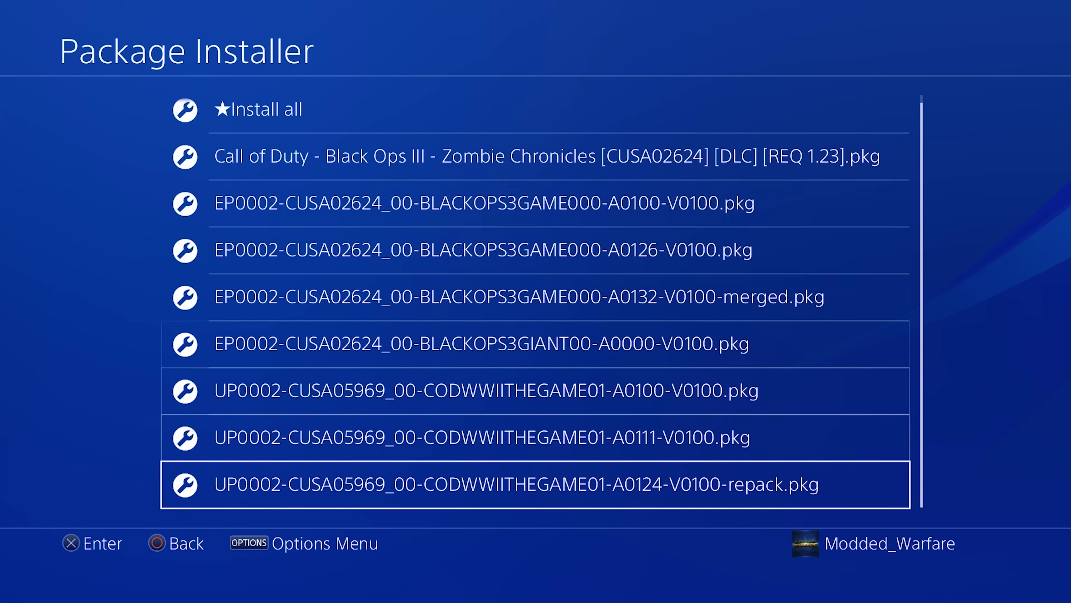
pyautogui.press('Up')
pyautogui.press('Up')
pyautogui.press('Up')
pyautogui.press('Up')
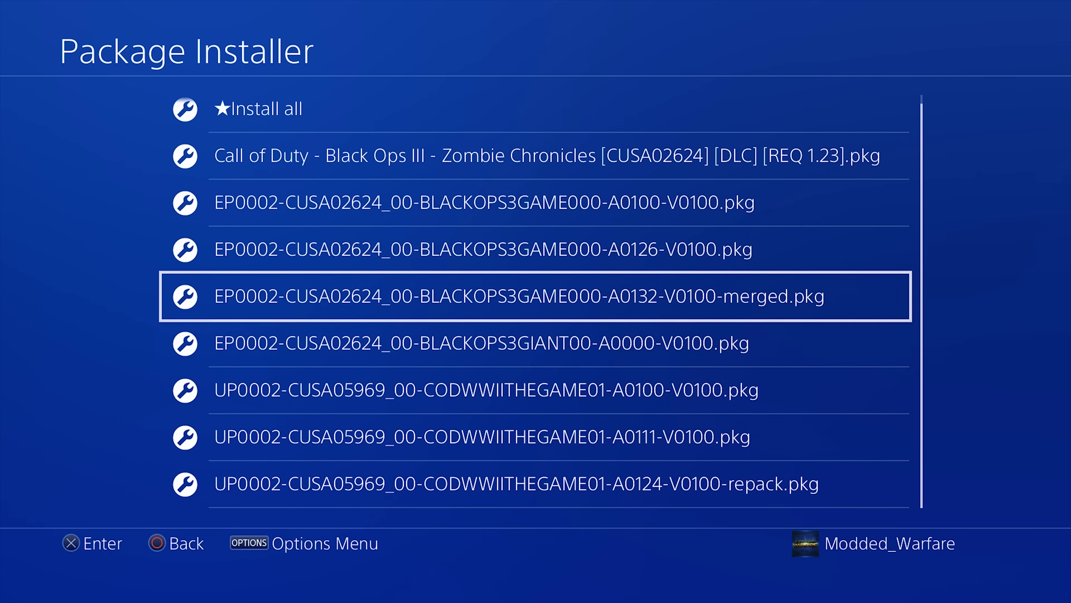
pyautogui.press('Return')
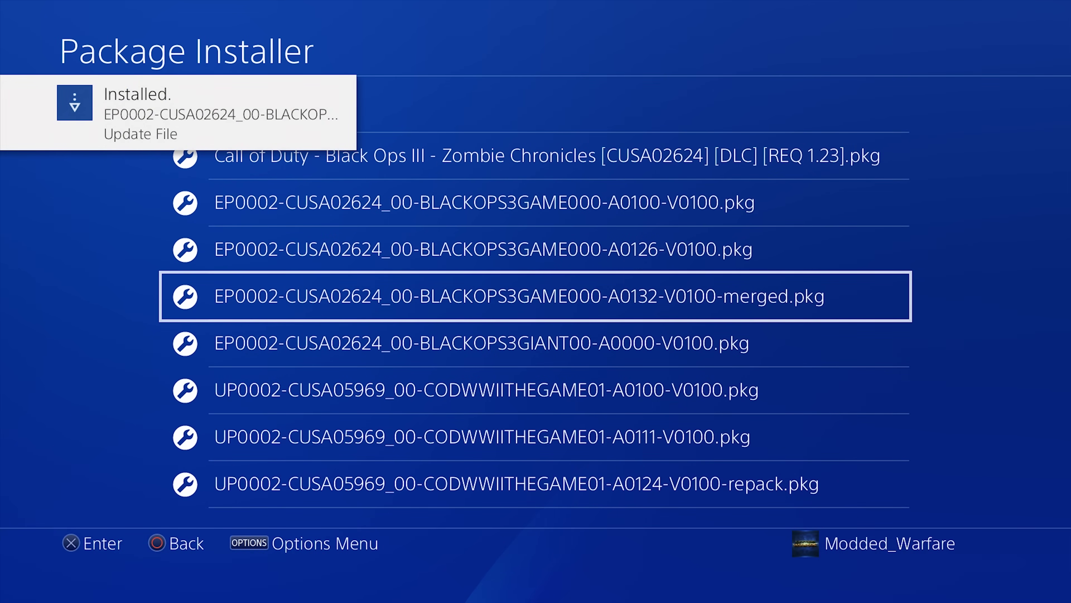
# Step: Return to the home screen and recheck the version of Black Ops III on its Information page
pyautogui.press('Escape')
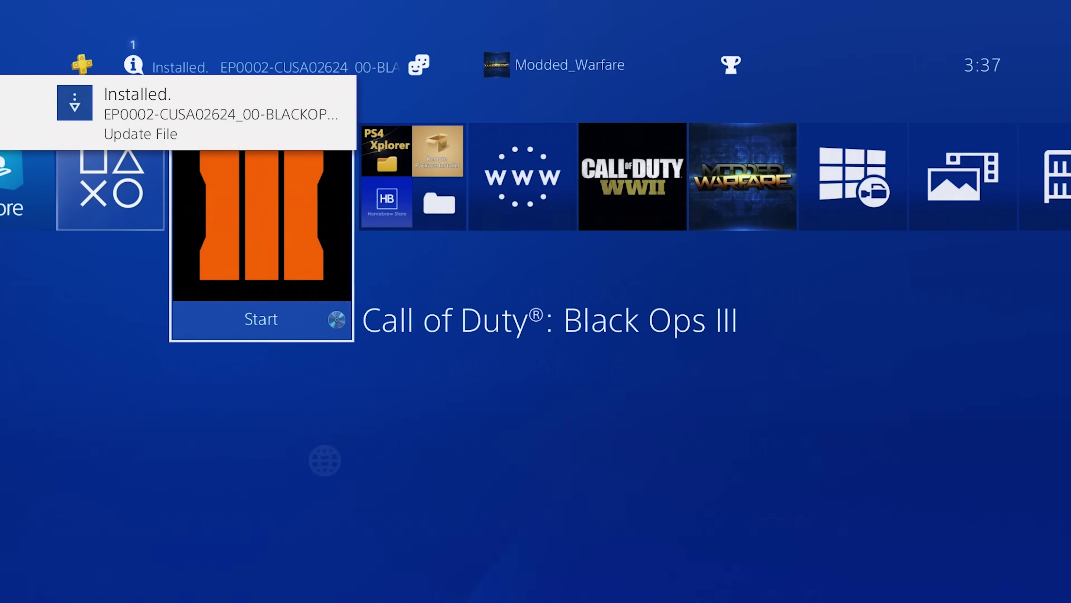
pyautogui.press('Menu')
pyautogui.press('Up')
pyautogui.press('Return')
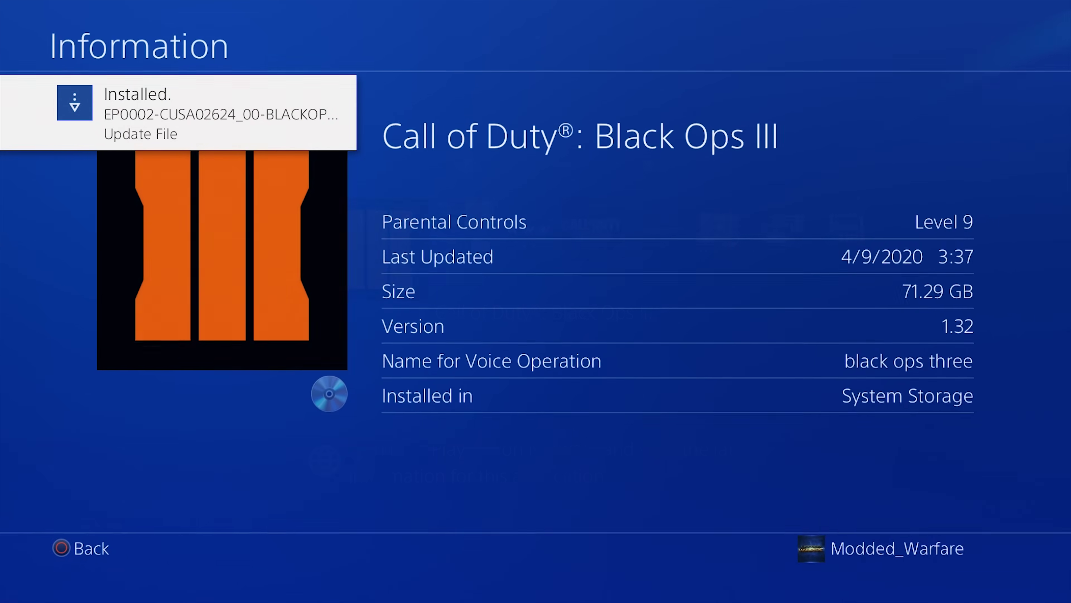
pyautogui.press('Escape')
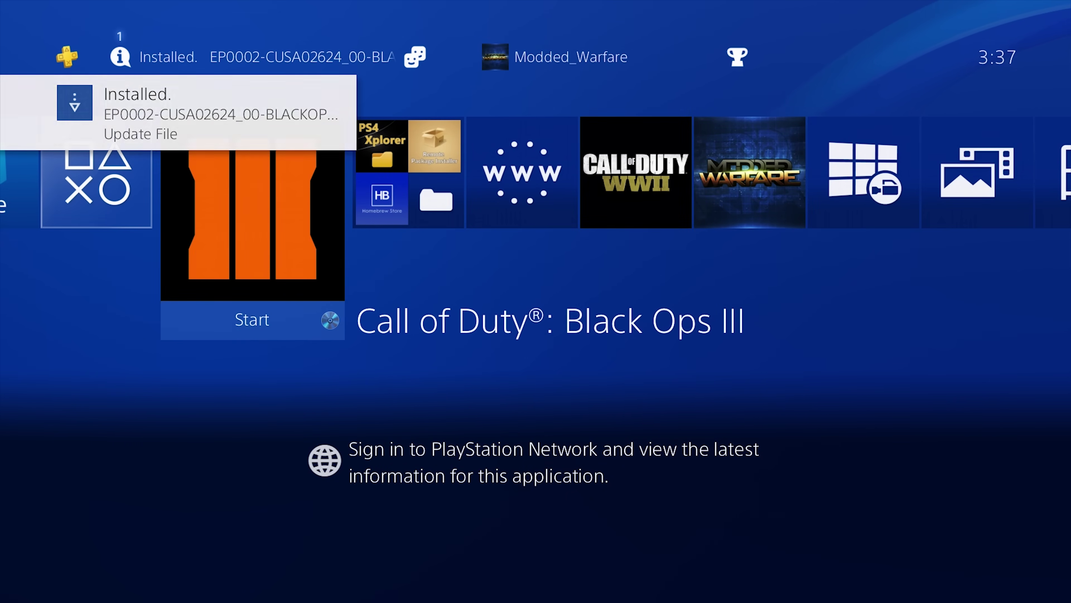
# Step: Start Call of Duty: Black Ops III and acknowledge the notice about data still being installed to reach its main menu
pyautogui.press('Return')
pyautogui.press('Down')
pyautogui.press('Return')
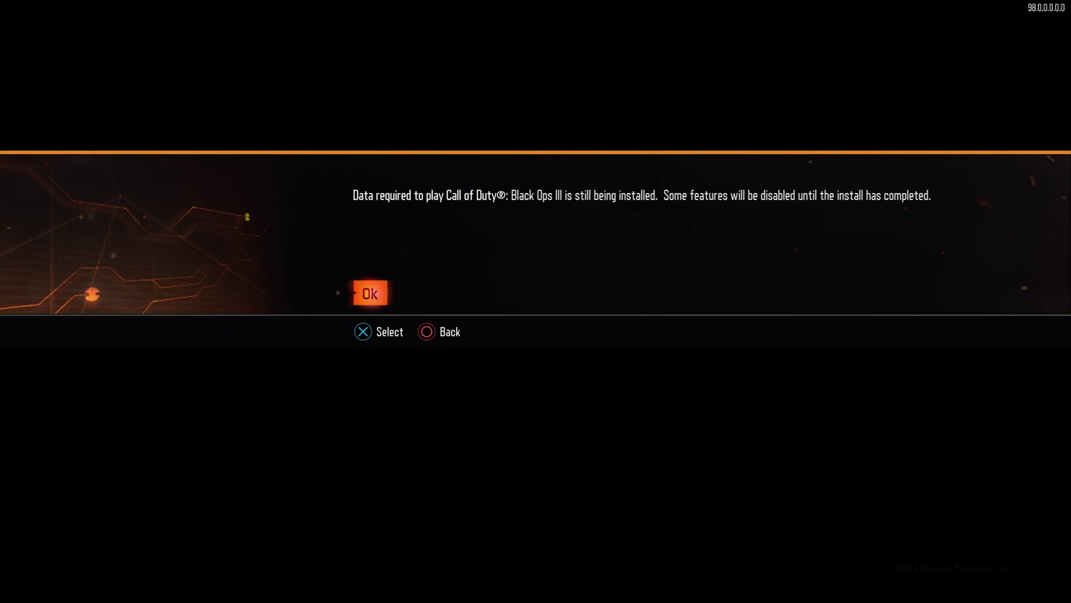
pyautogui.press('Return')
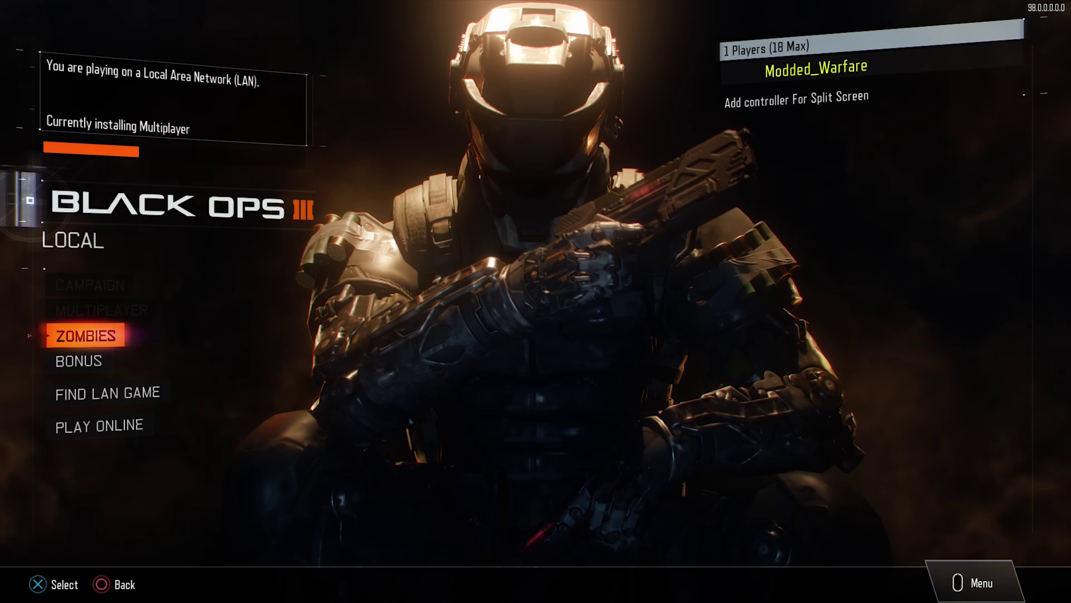
# Step: Return to the PS4 home screen and close the running Black Ops III application
pyautogui.press('super')
pyautogui.press('Menu')
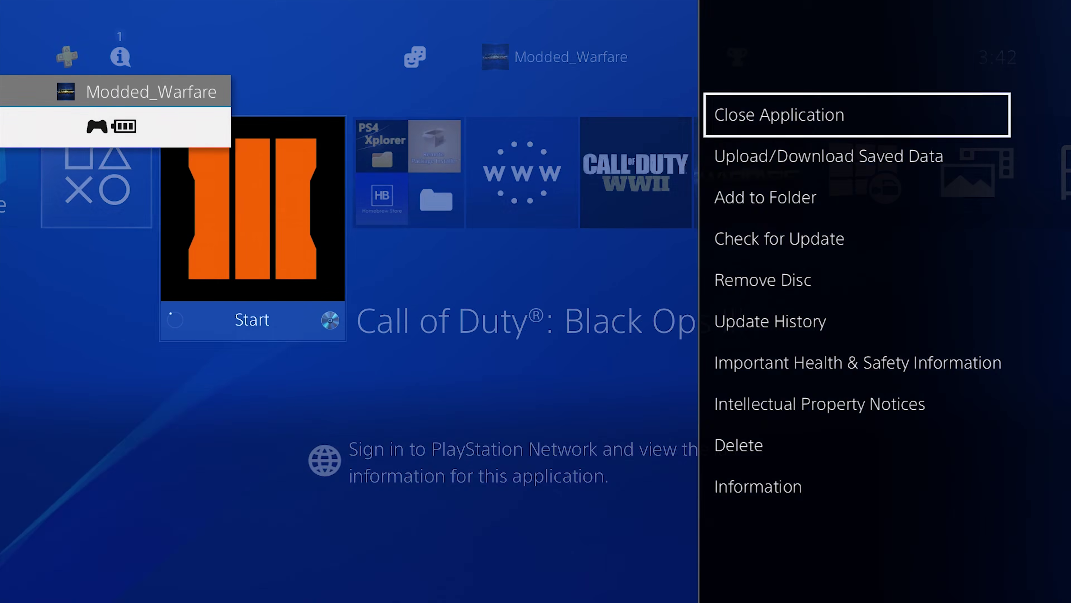
pyautogui.press('Return')
pyautogui.press('Return')
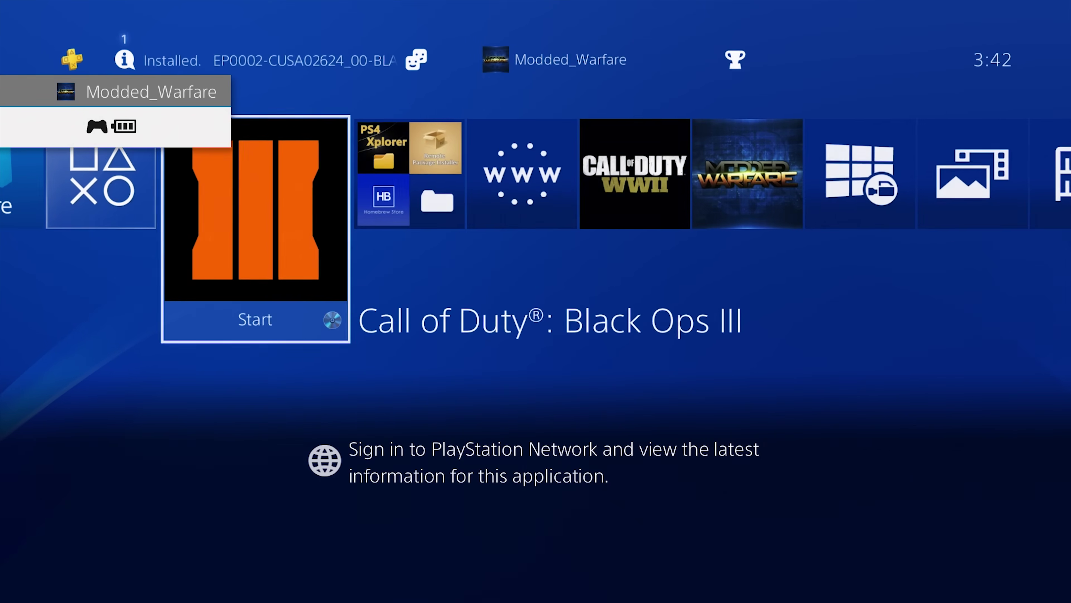